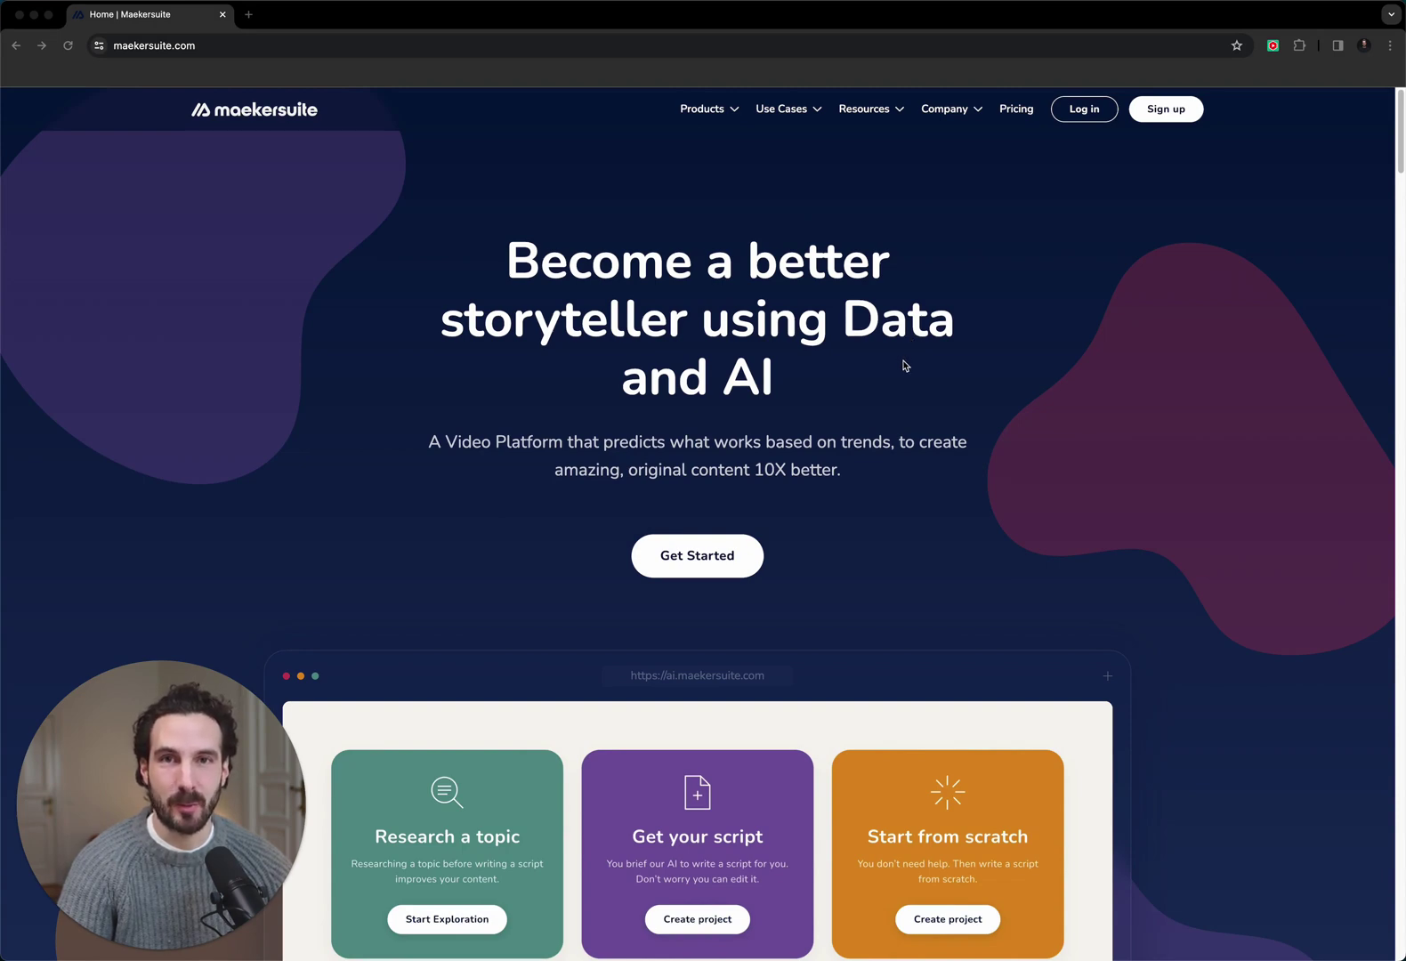
# Log in to Maekersuite and reach the dashboard listing the seven existing projects.
pyautogui.click(1085, 110)
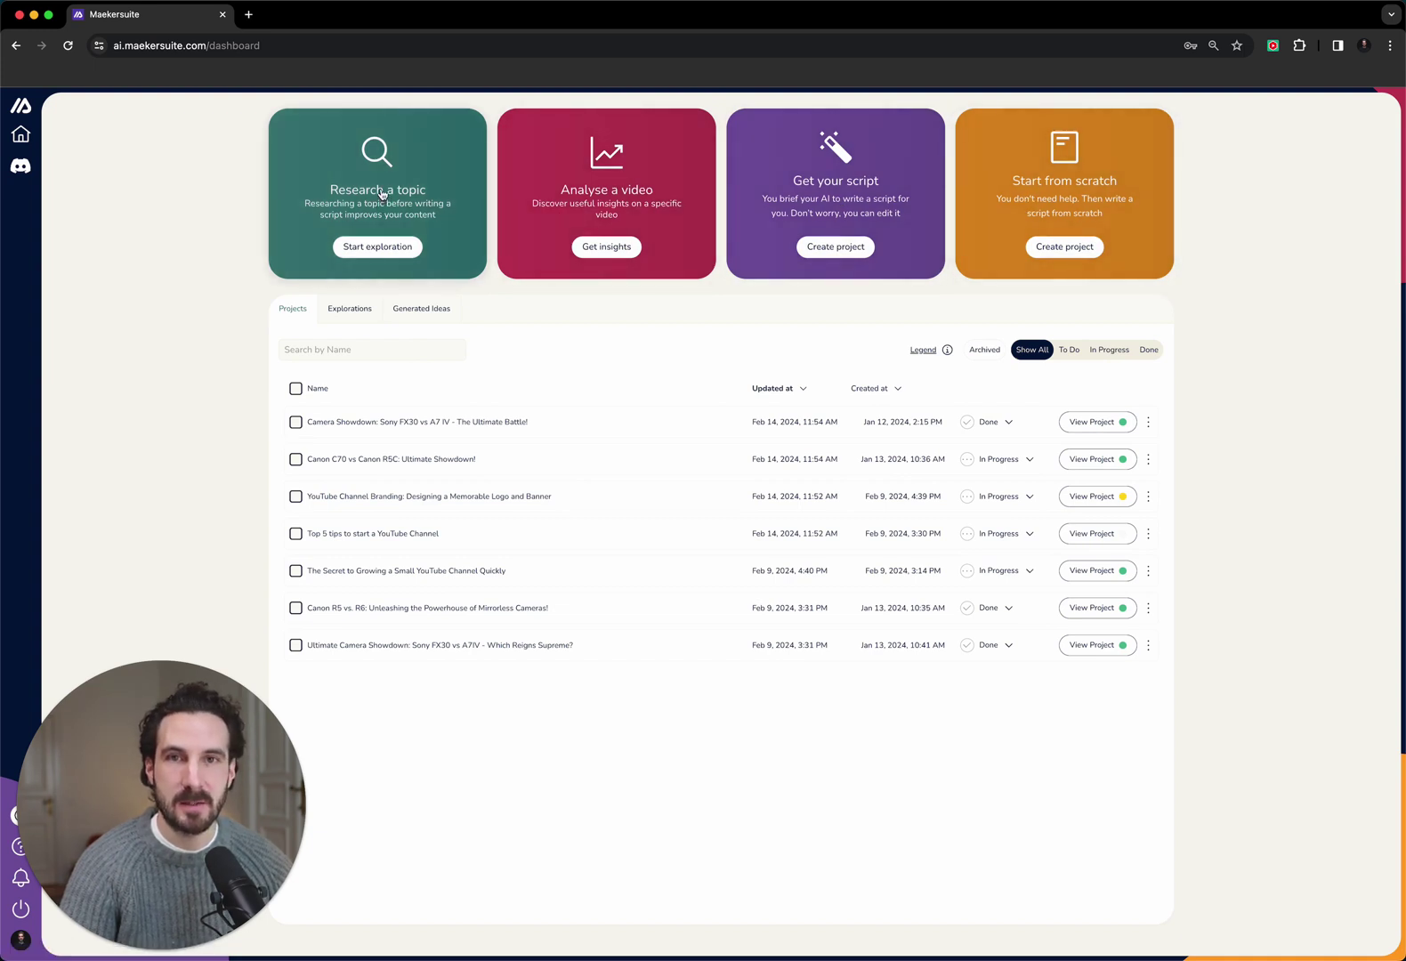
# Launch a new topic exploration for the keyword 'How to start a YouTube Channel'.
pyautogui.click(377, 249)
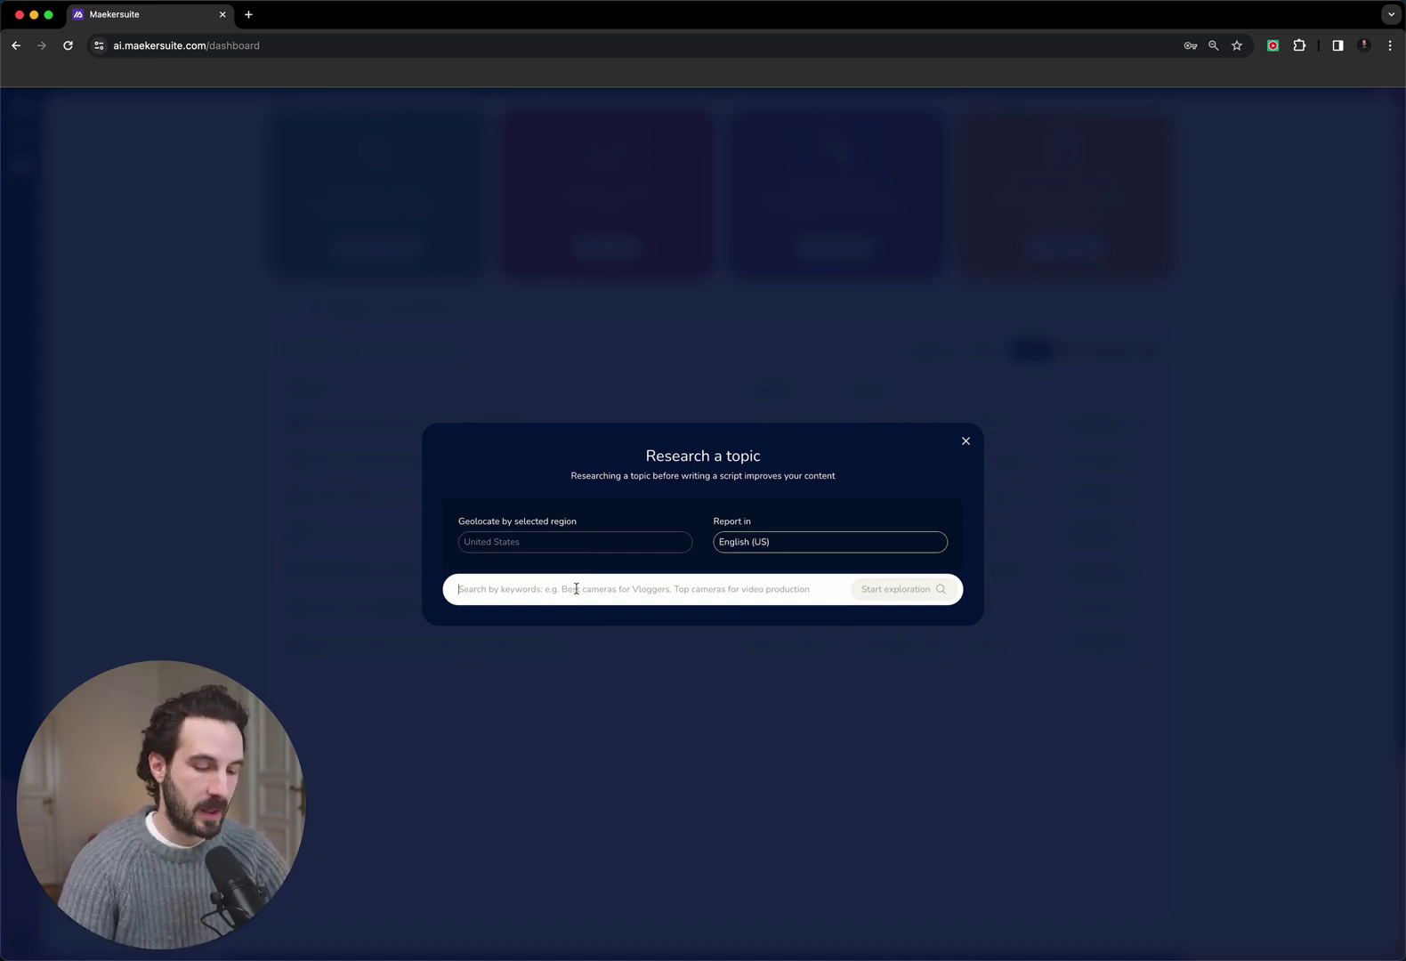
pyautogui.write('Ho')
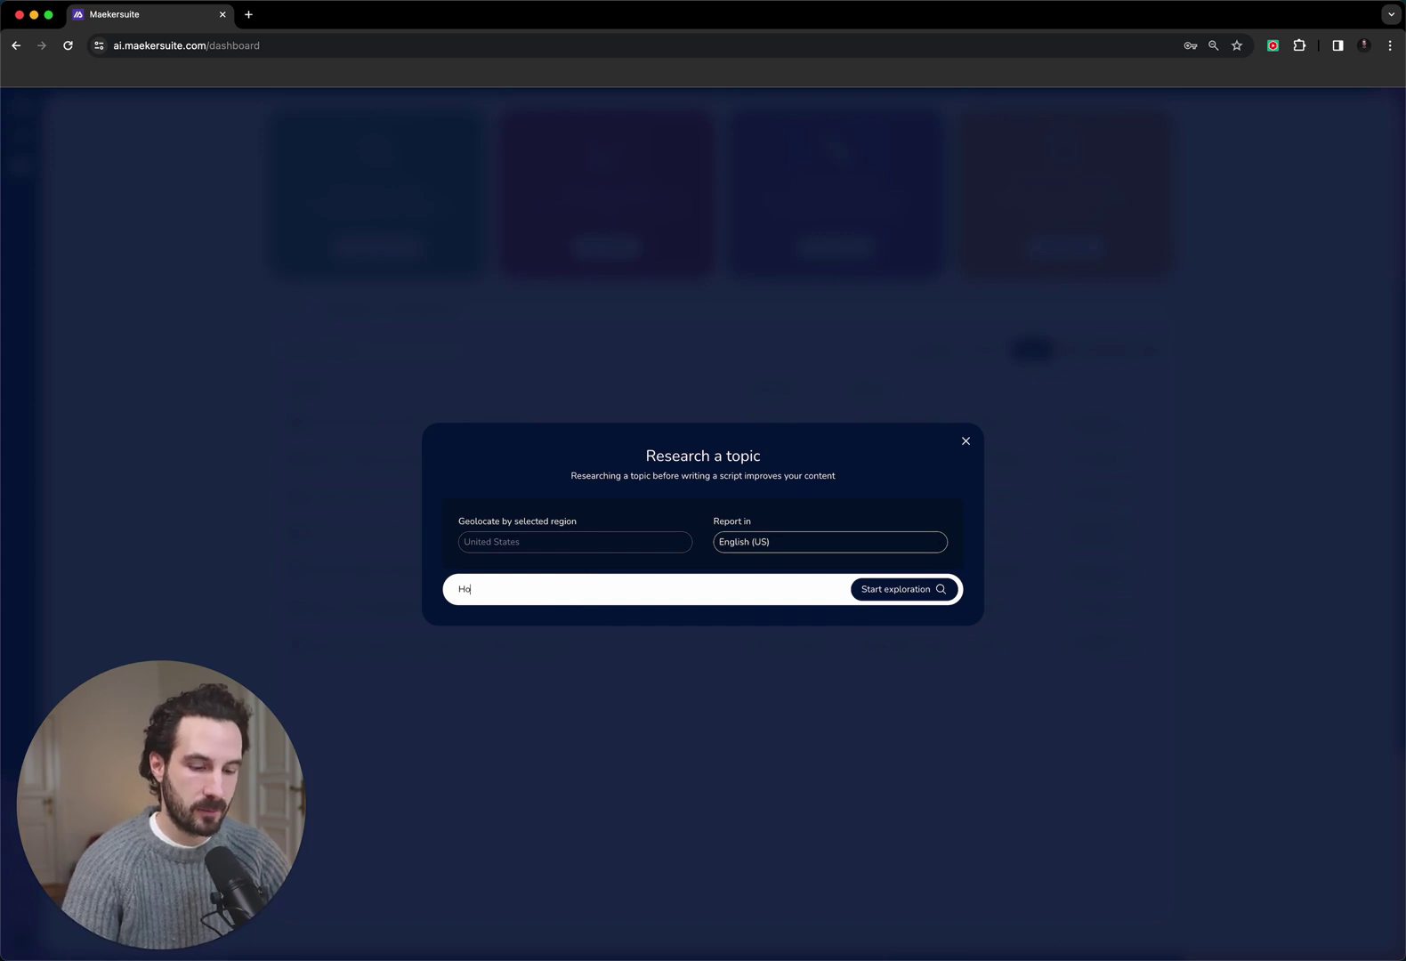
pyautogui.write('w to st')
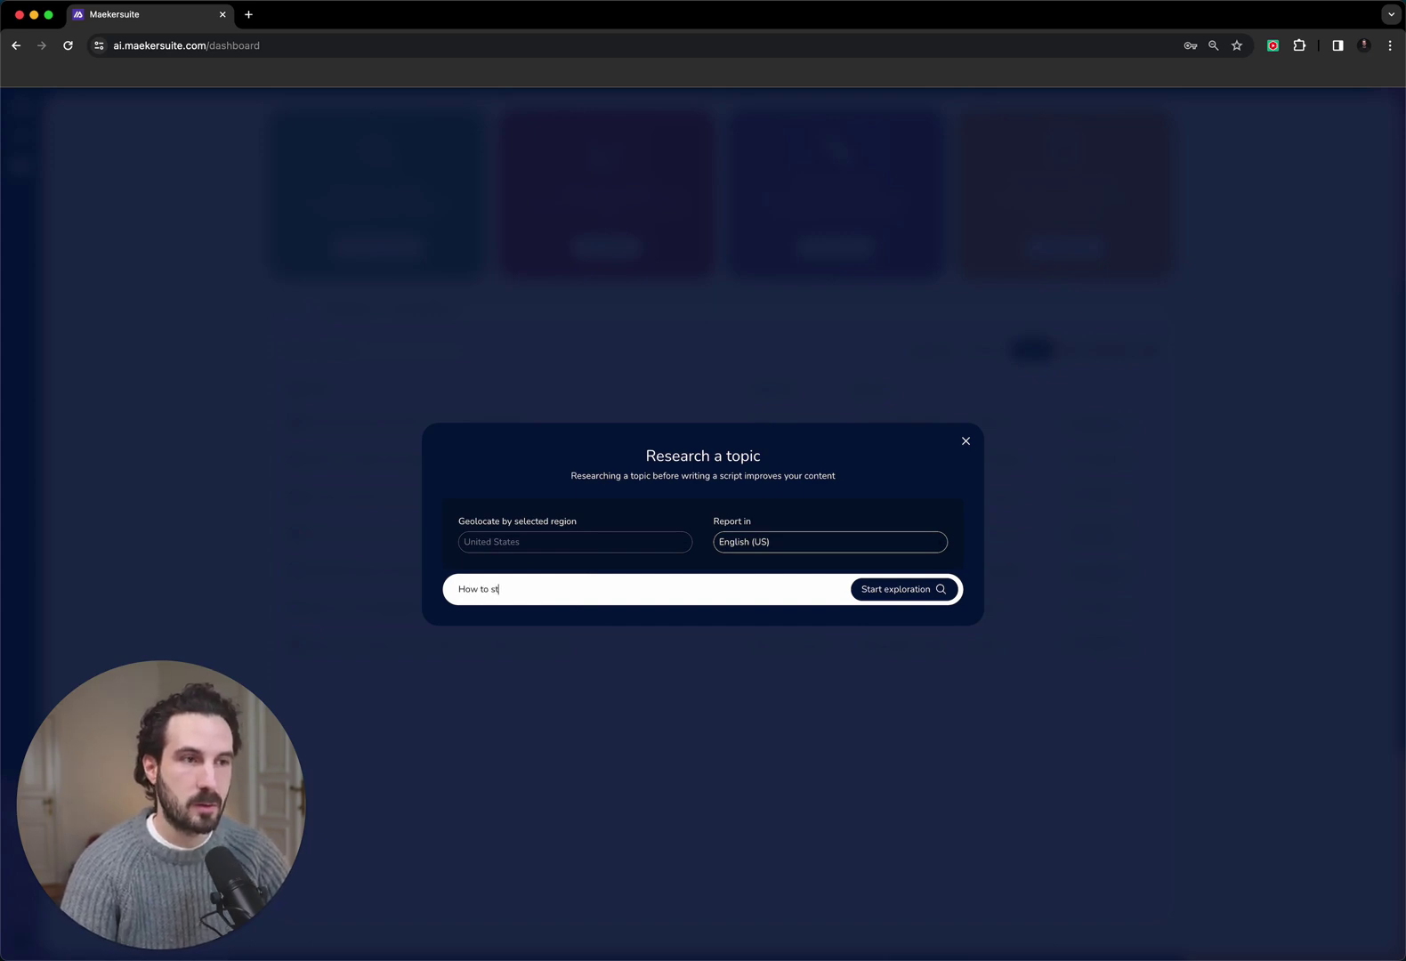
pyautogui.write('art a y')
pyautogui.press('BackSpace')
pyautogui.write('Y YouTube Channel')
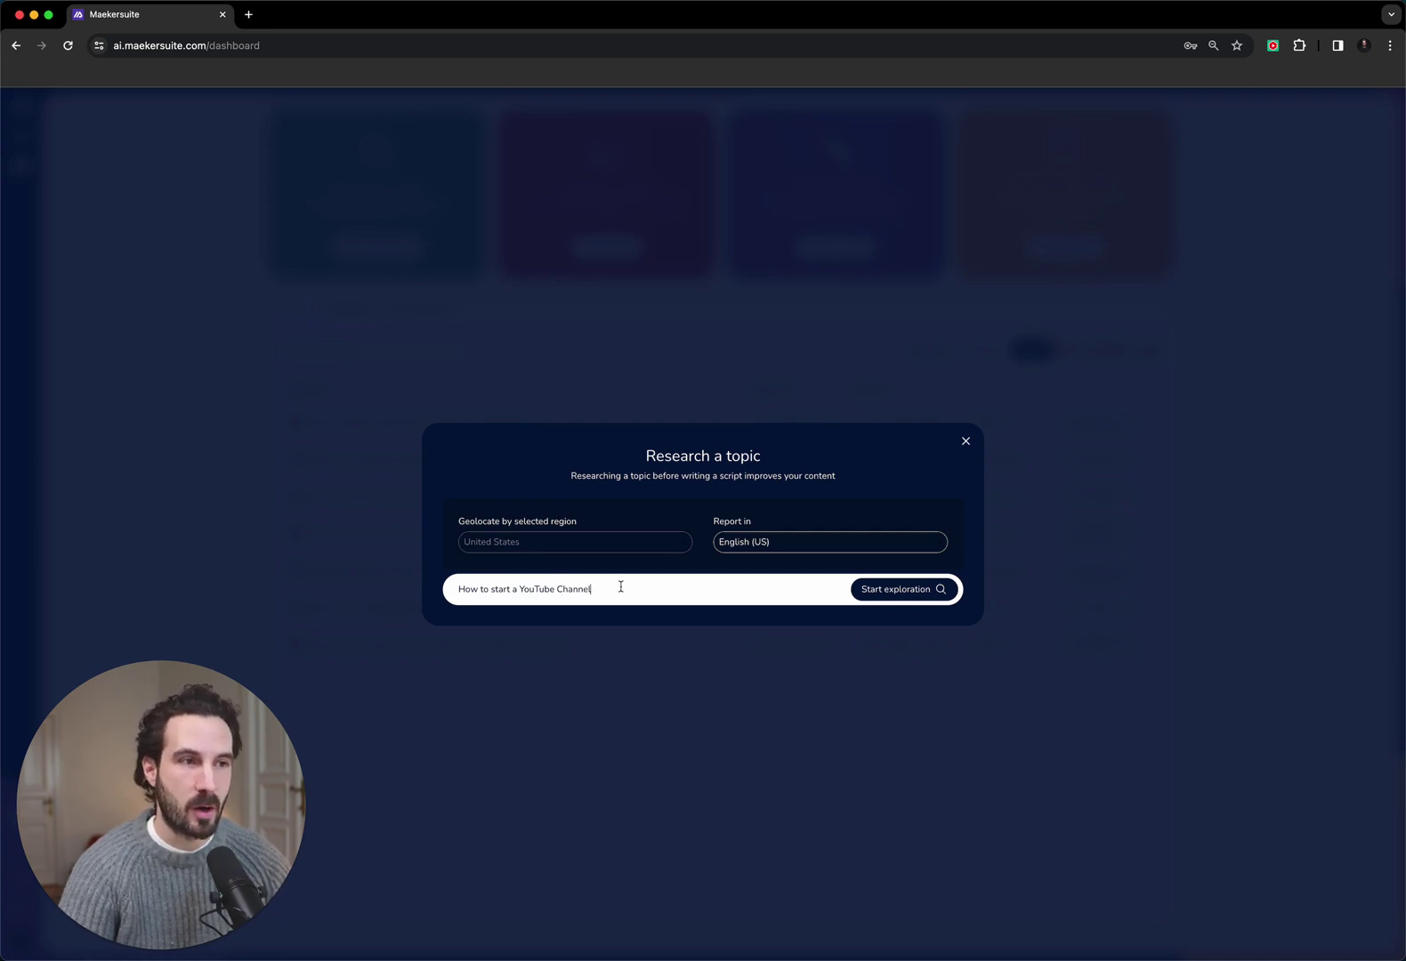
pyautogui.click(900, 590)
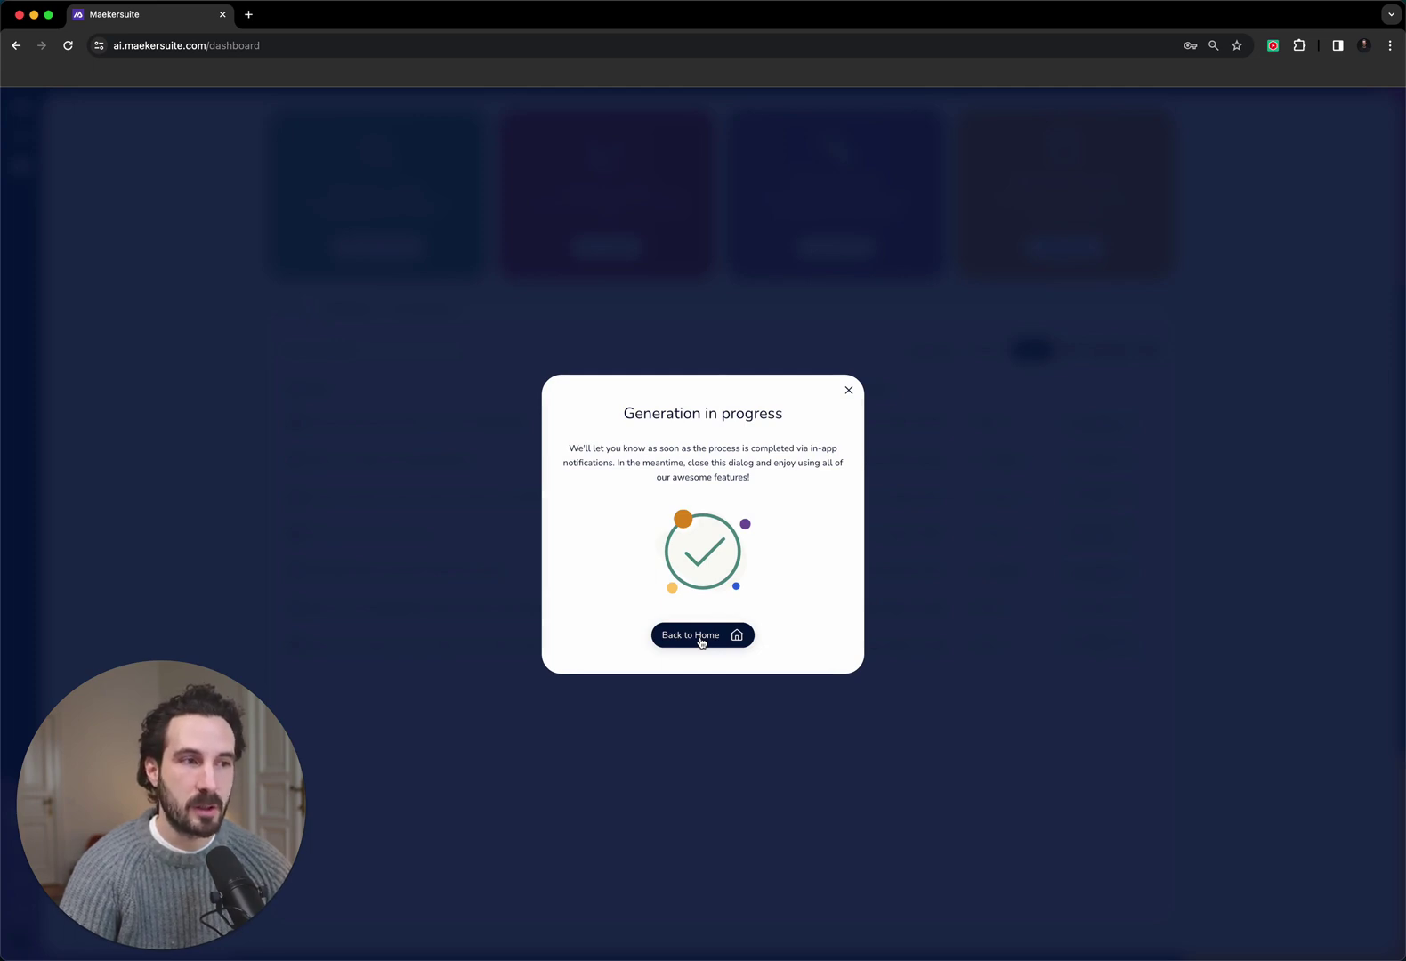
# Return home and open the completed 'How to start a YouTube Channel?' report.
pyautogui.click(700, 637)
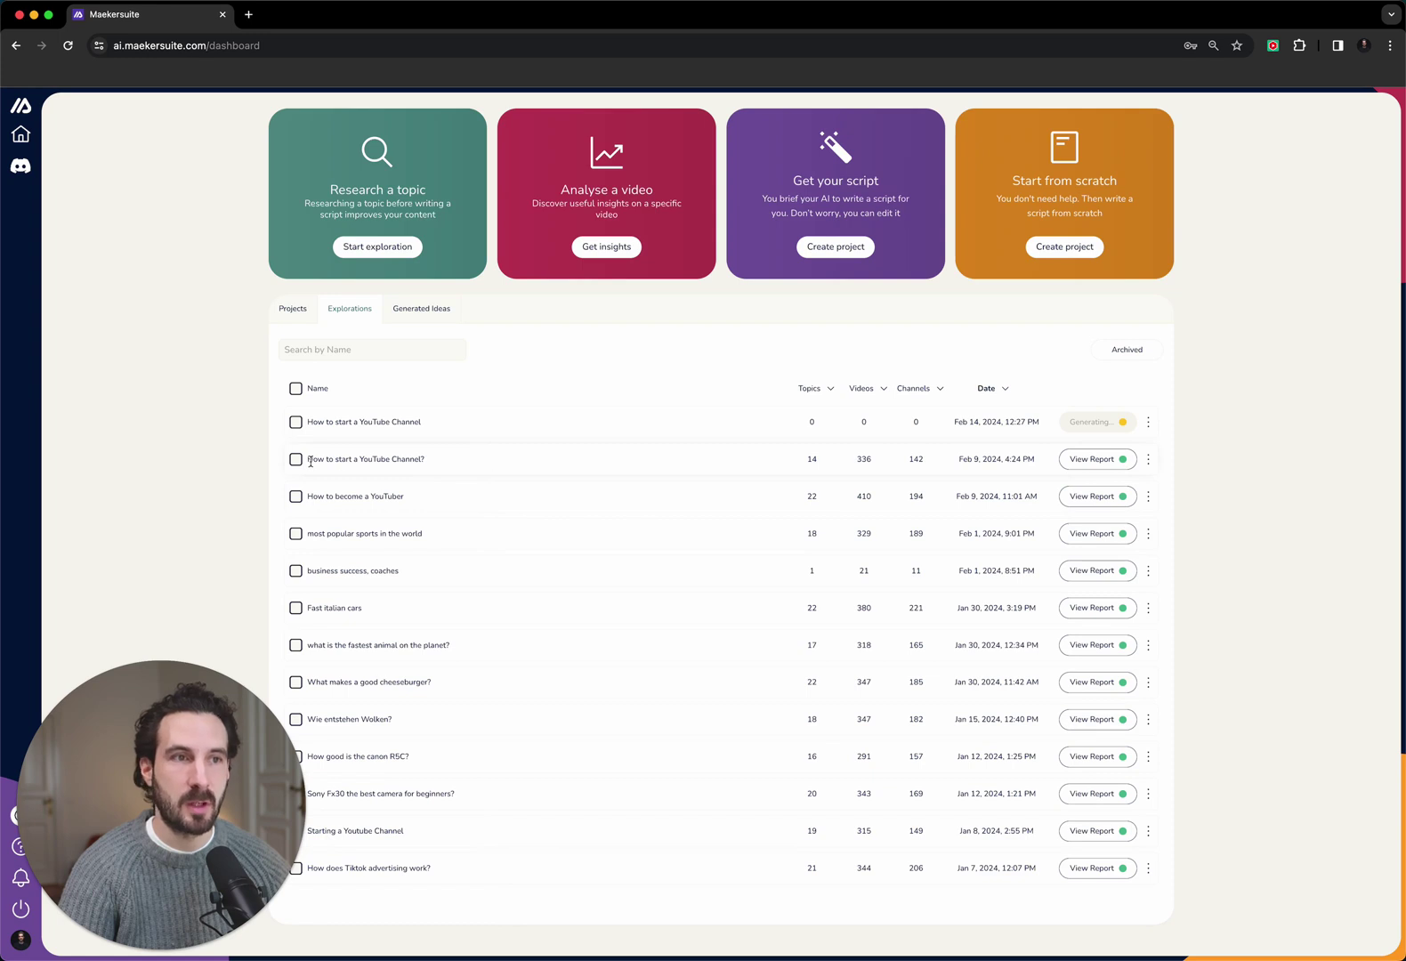
pyautogui.moveTo(310, 460); pyautogui.dragTo(427, 460)
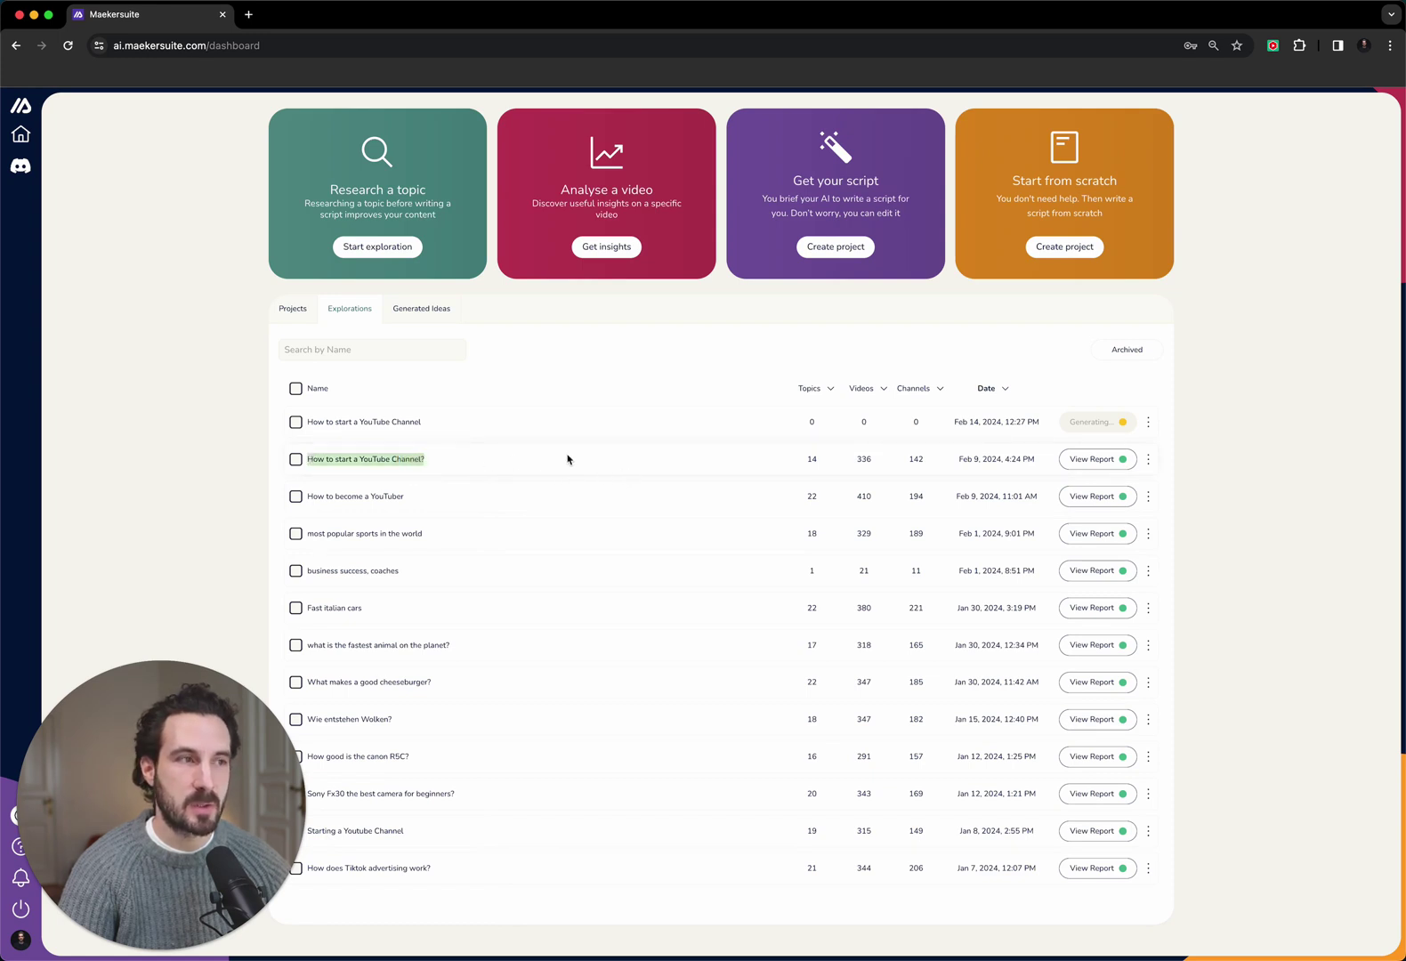
pyautogui.click(1089, 460)
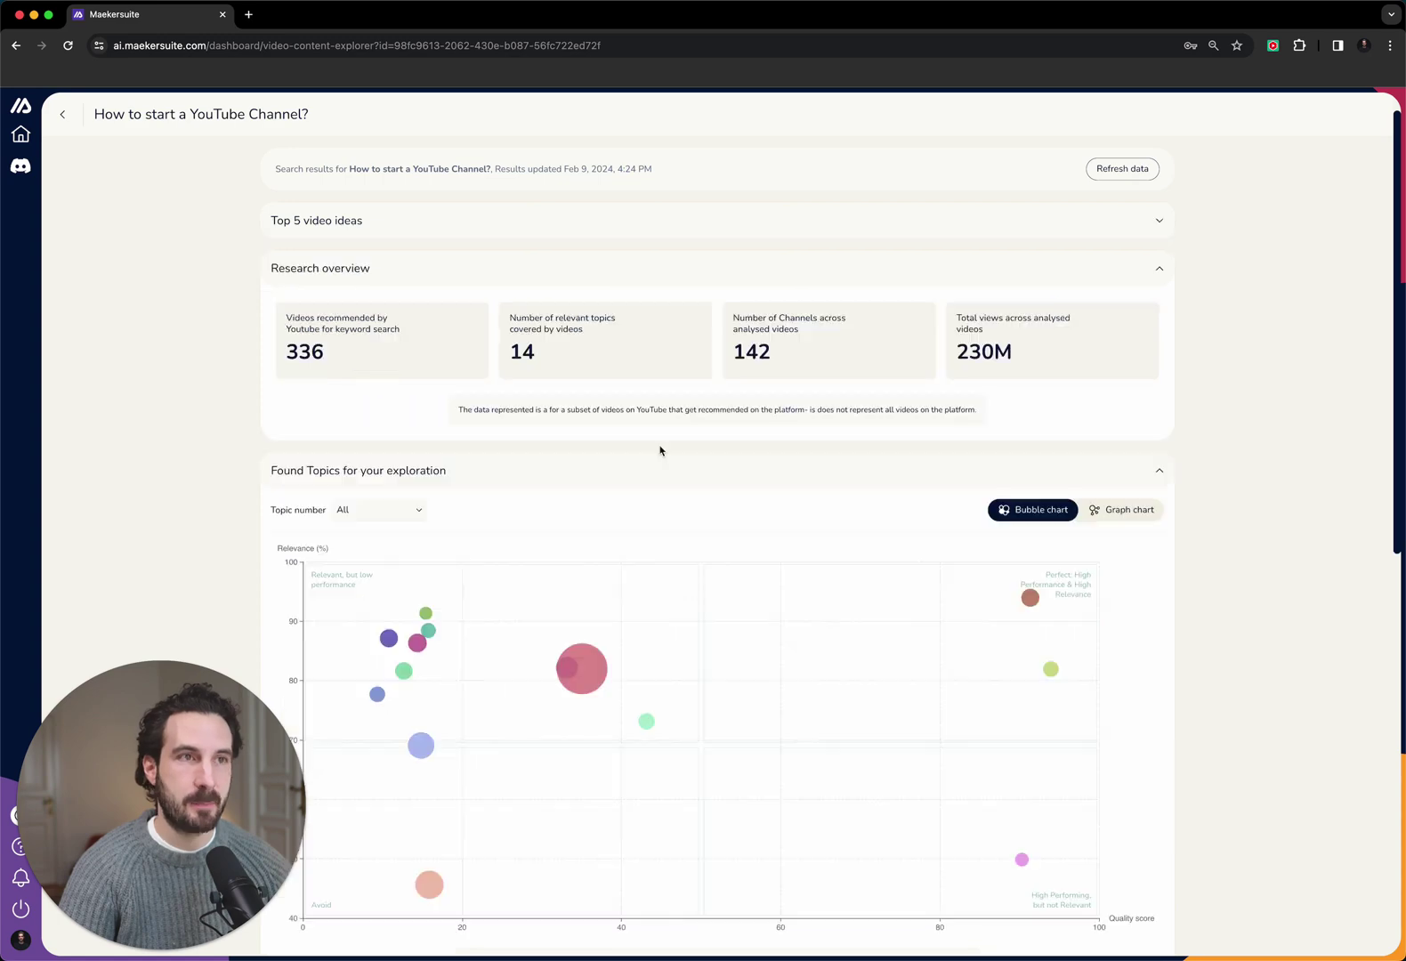
# Expand Top 5 video ideas, check its Global topic filter, then collapse the section.
pyautogui.scroll(-2, 672, 503)
pyautogui.scroll(2, 673, 506)
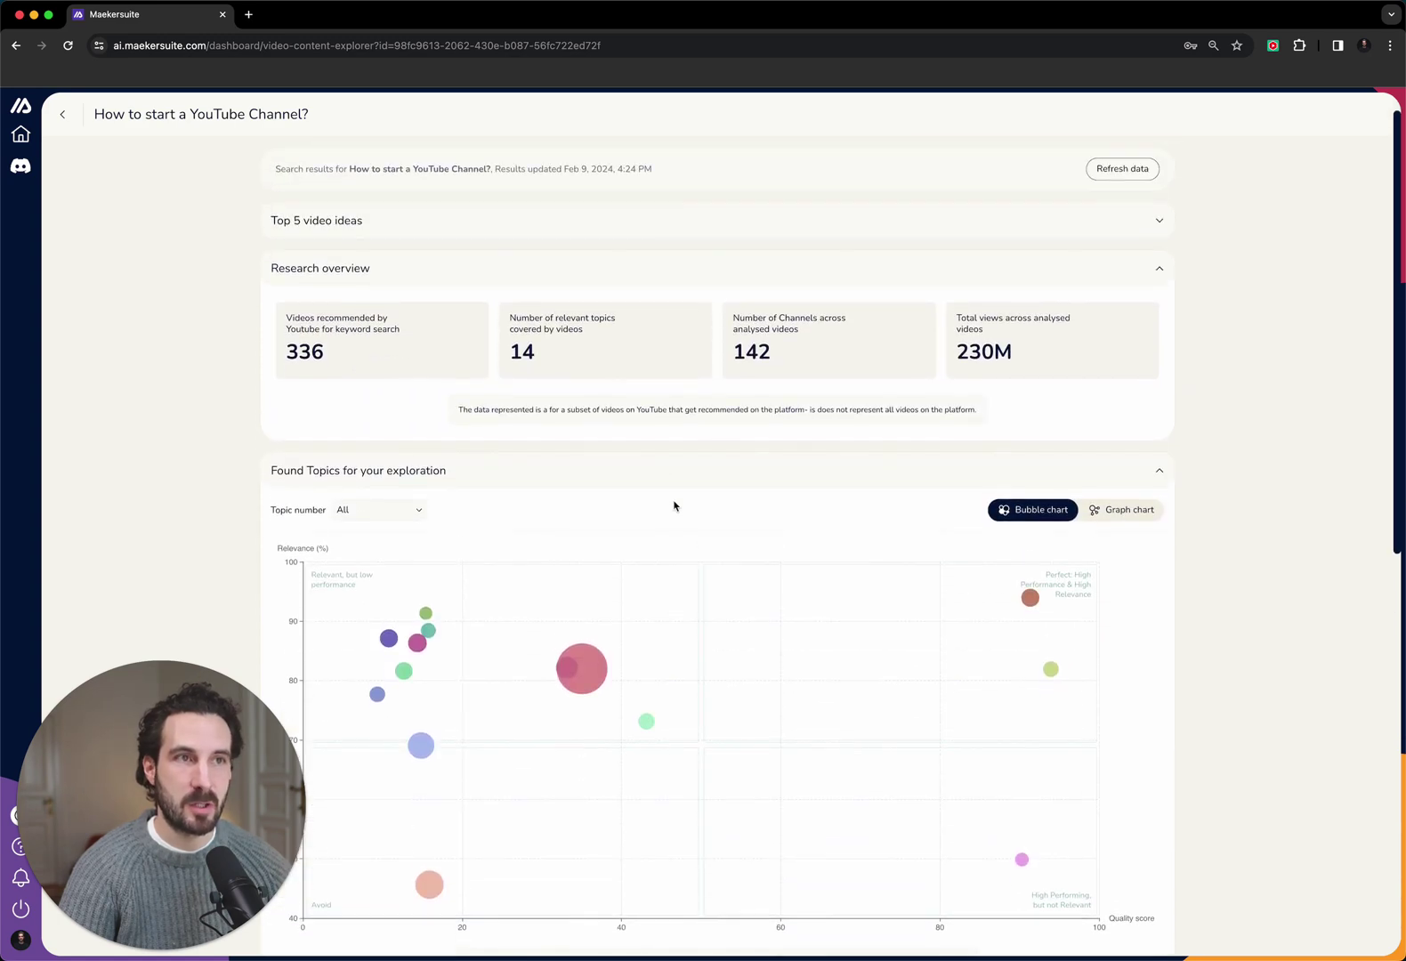
pyautogui.click(699, 226)
pyautogui.click(485, 265)
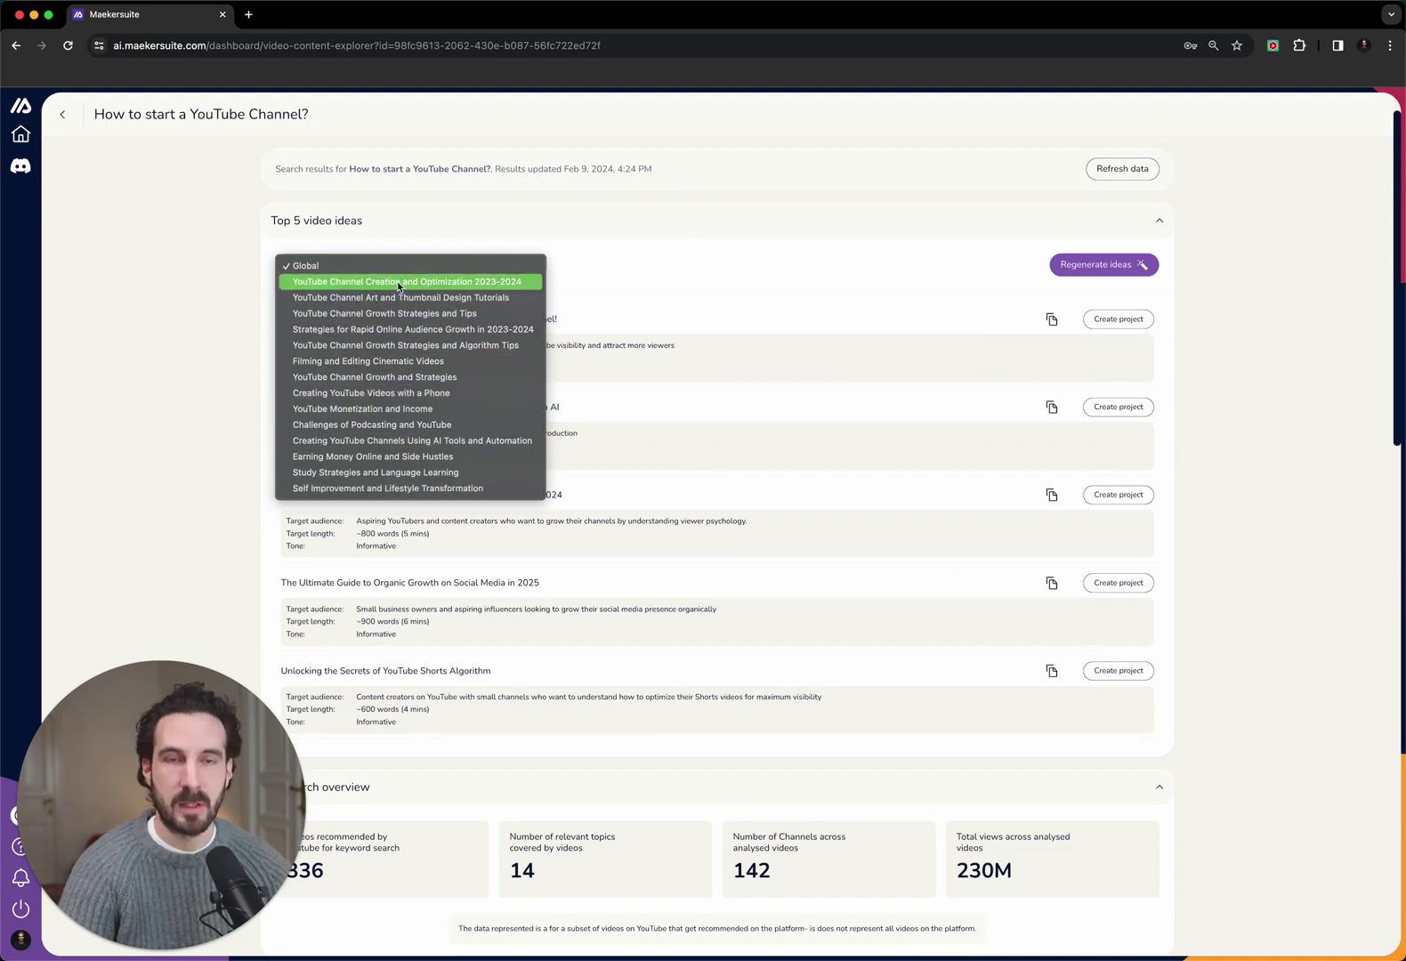
pyautogui.click(621, 225)
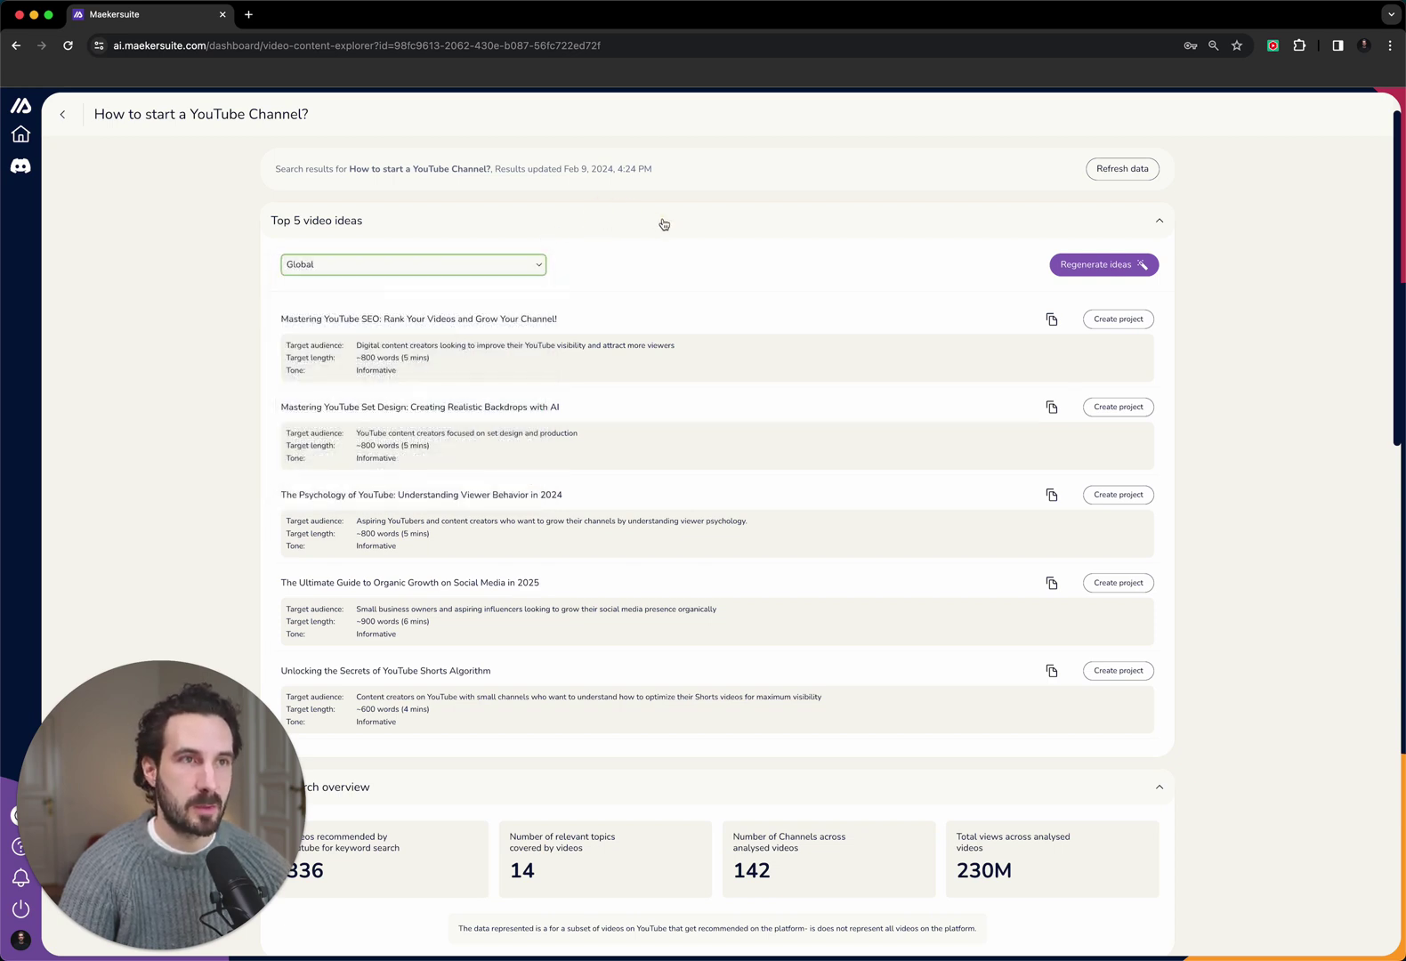
pyautogui.click(663, 223)
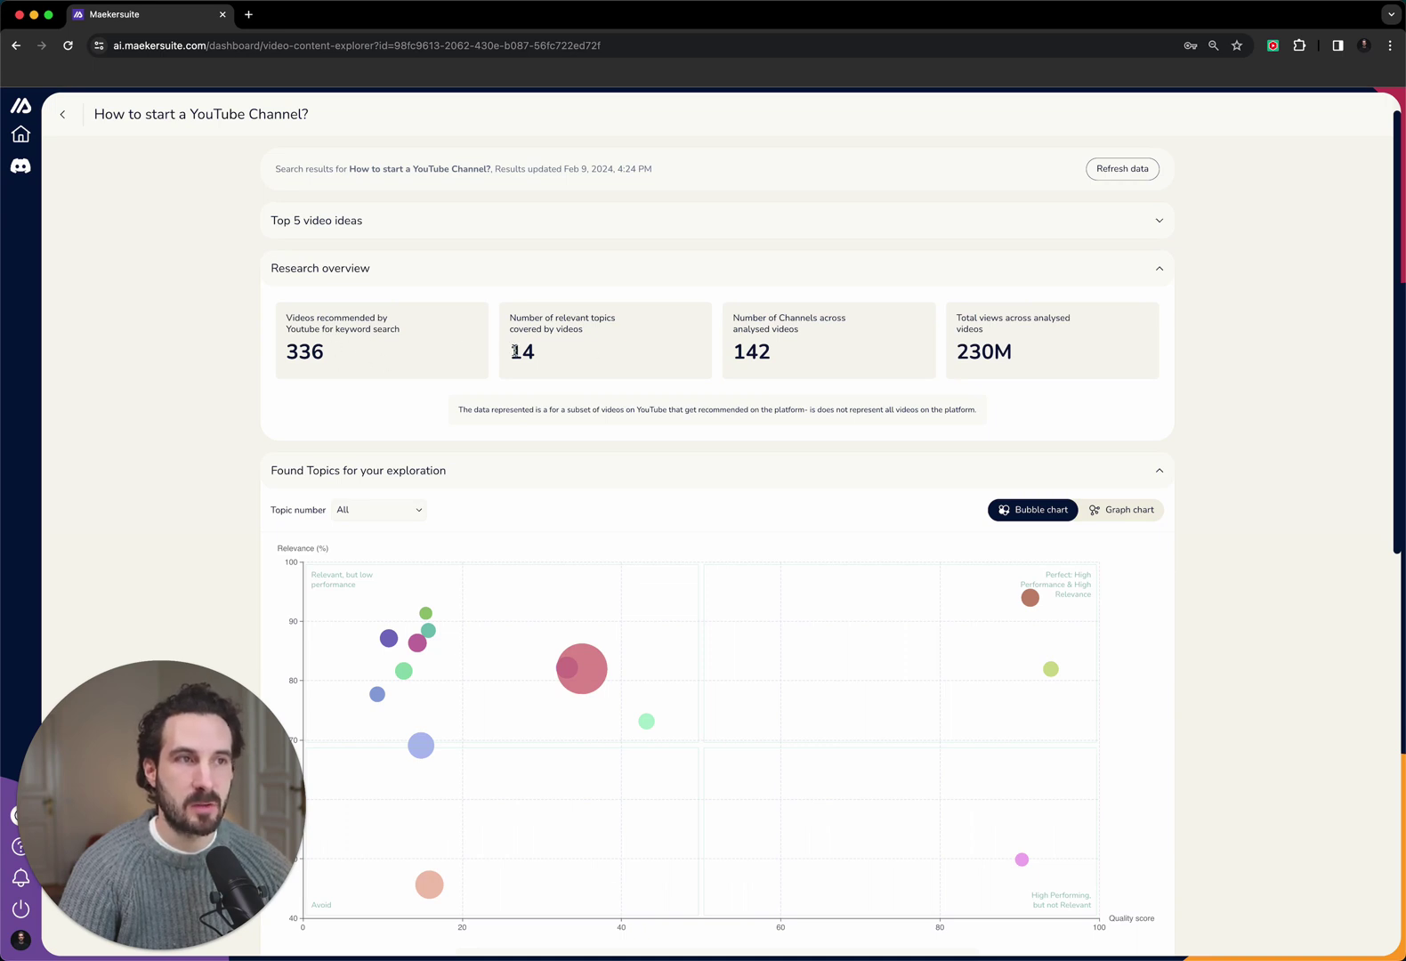
pyautogui.click(530, 352)
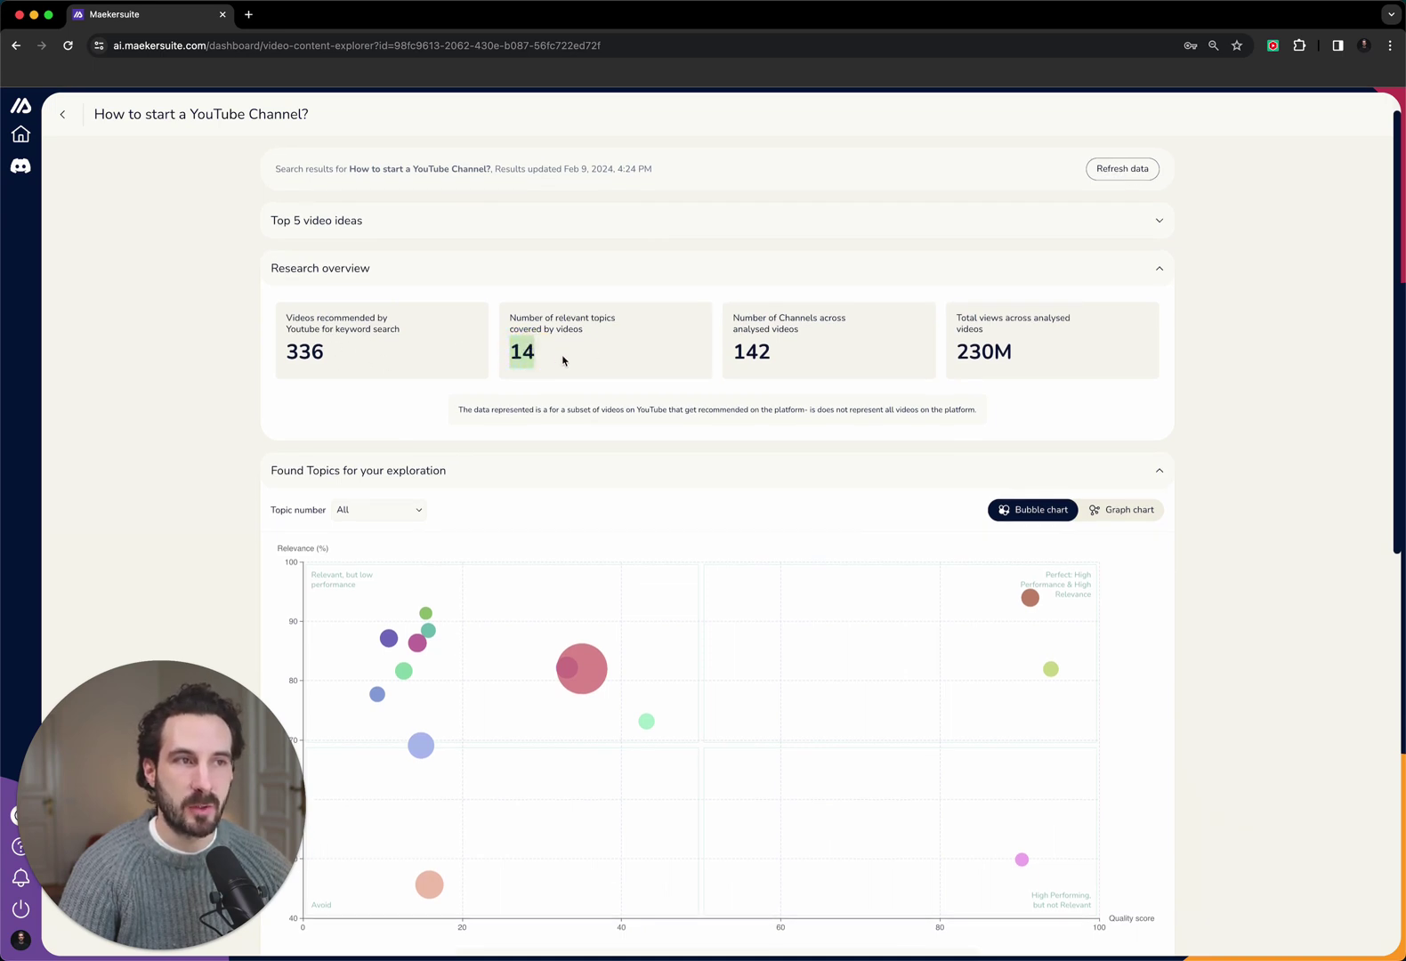
pyautogui.scroll(-1, 591, 365)
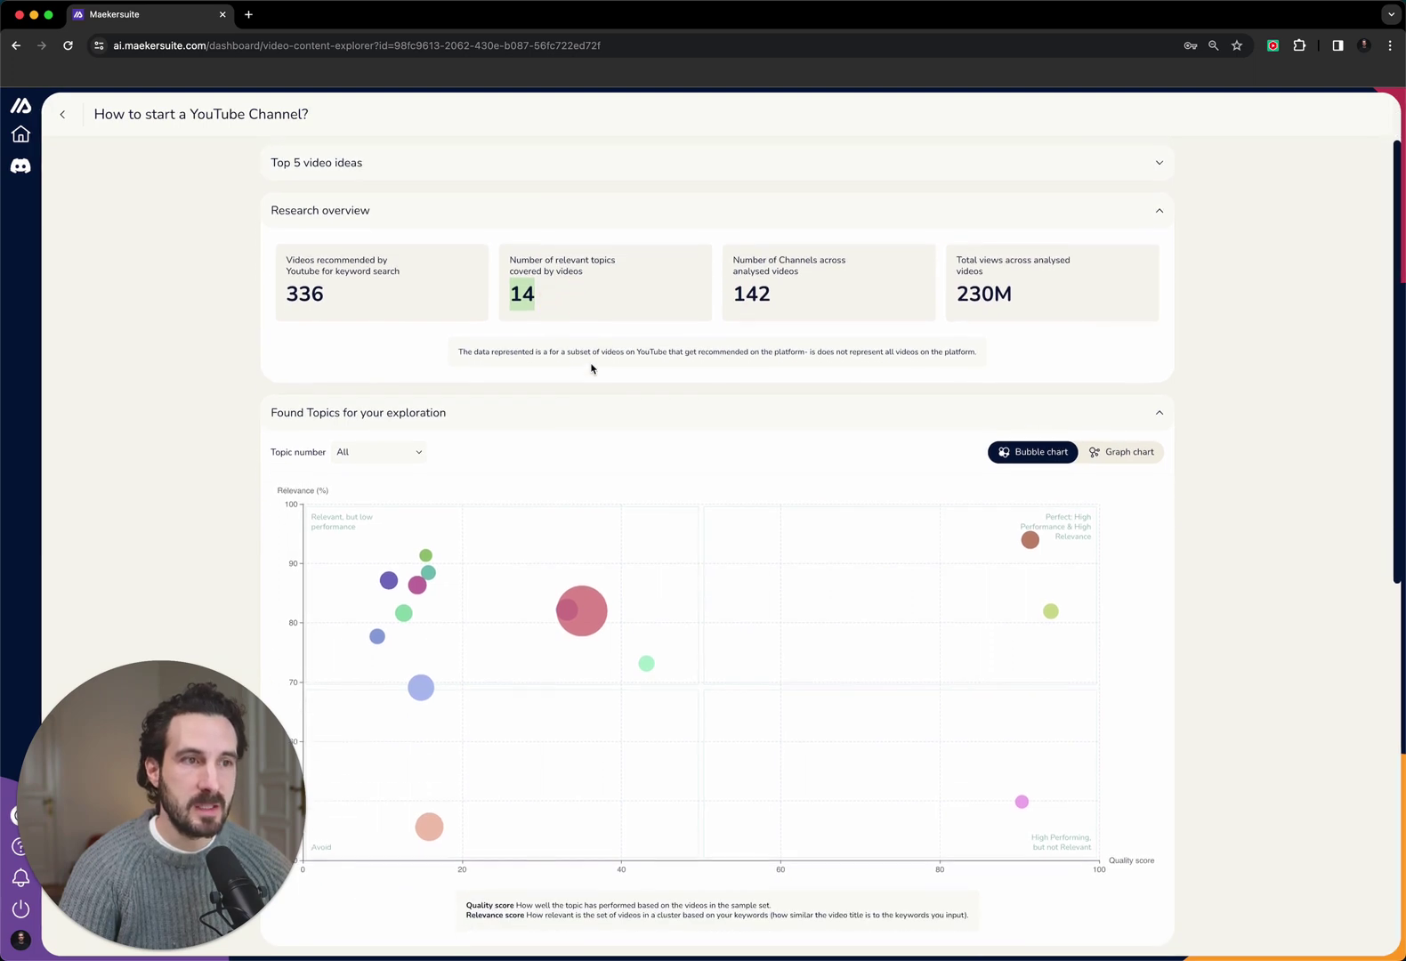
pyautogui.scroll(-1, 628, 472)
pyautogui.scroll(-1, 706, 525)
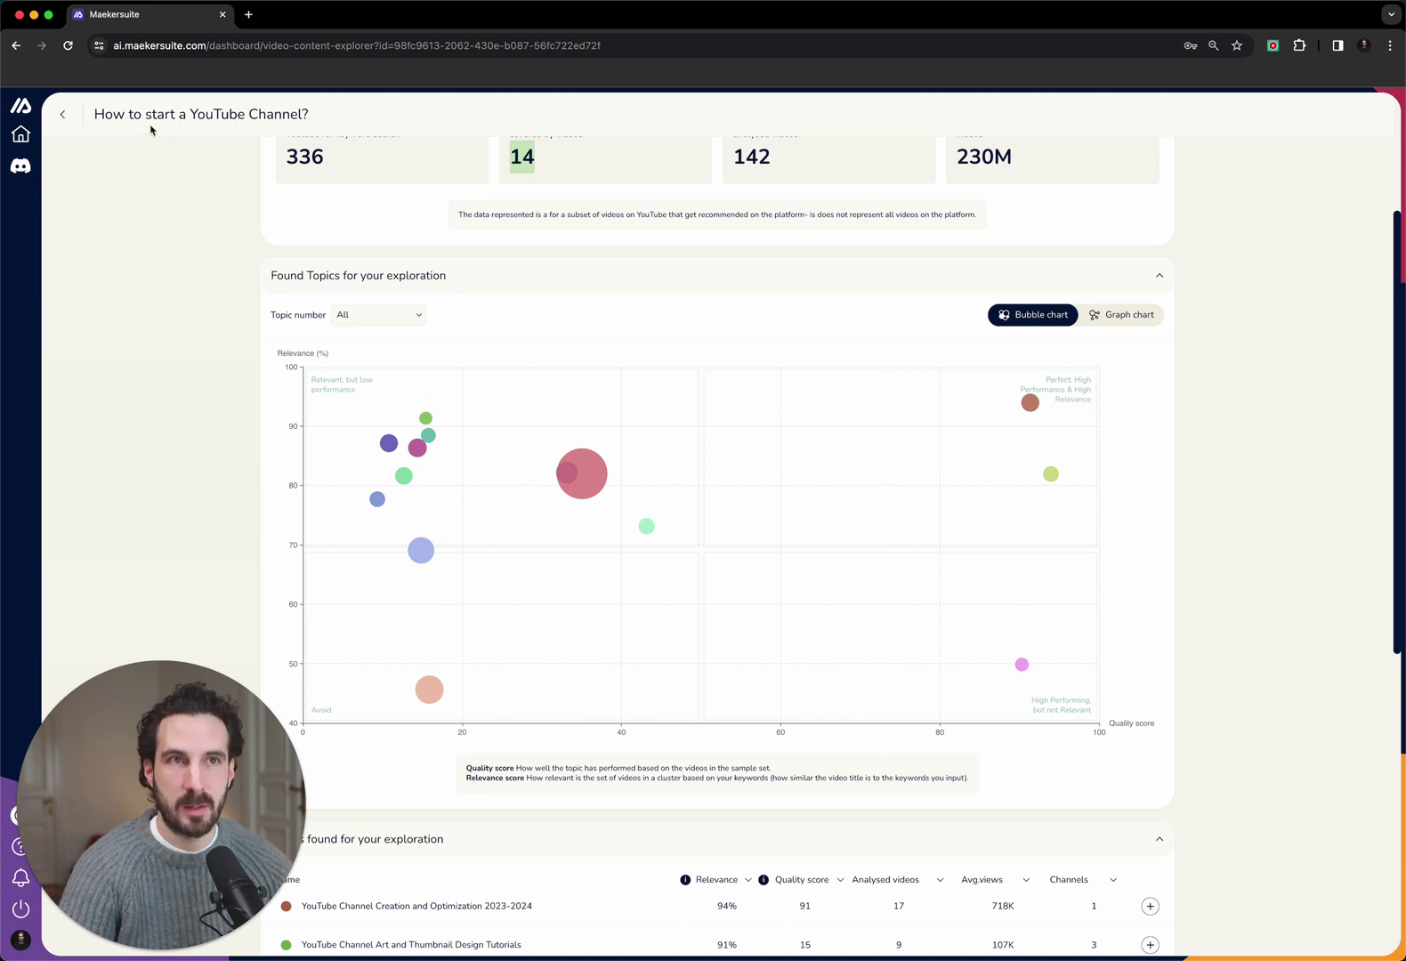
pyautogui.scroll(-1, 96, 115)
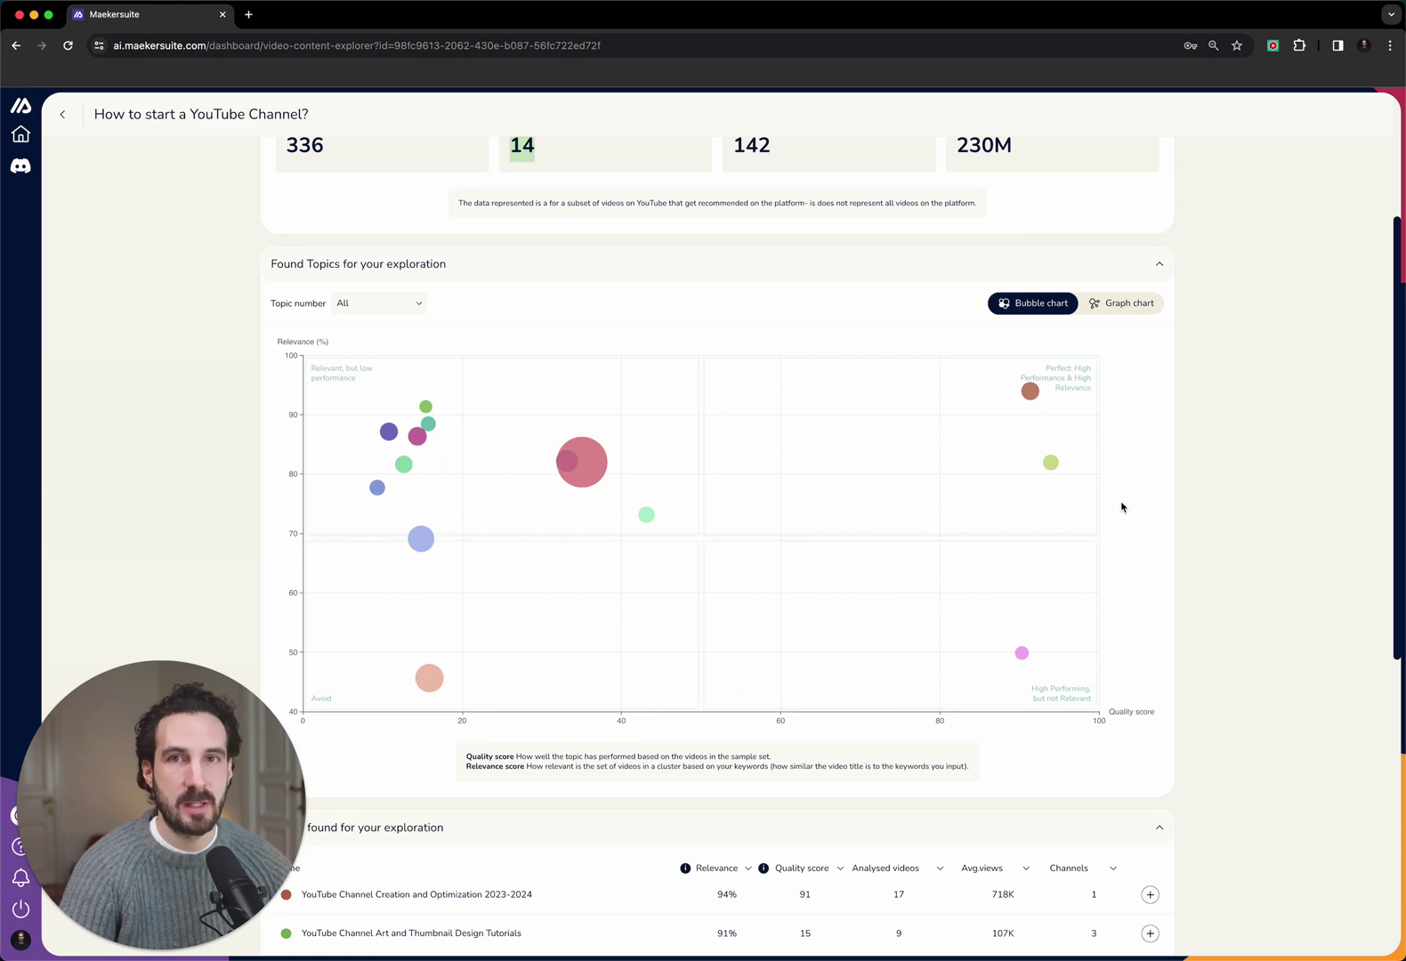
pyautogui.moveTo(1041, 393)
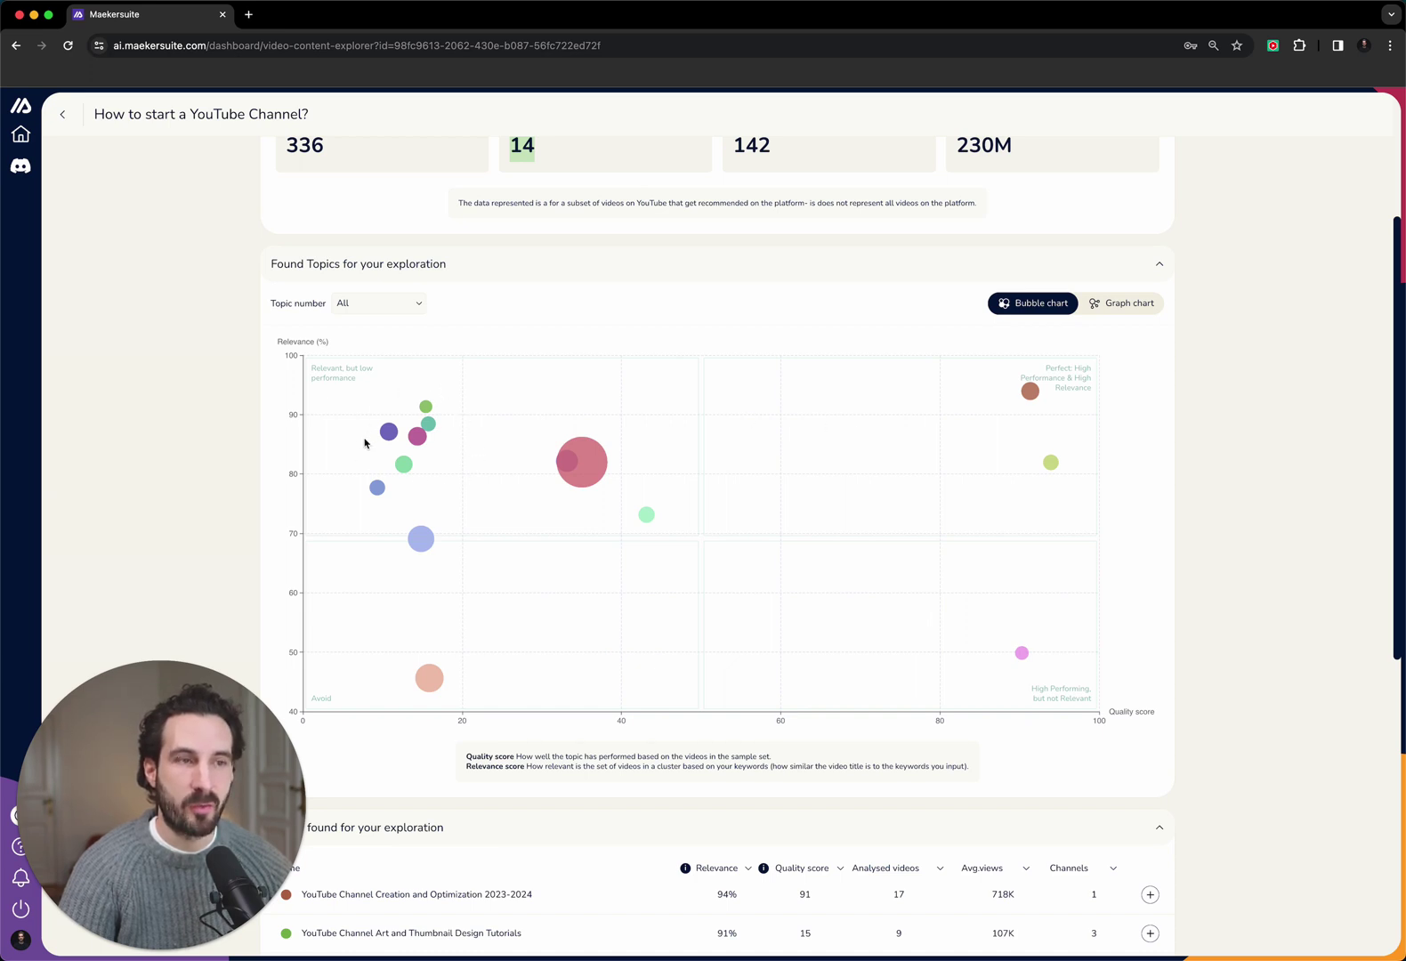
pyautogui.moveTo(422, 439)
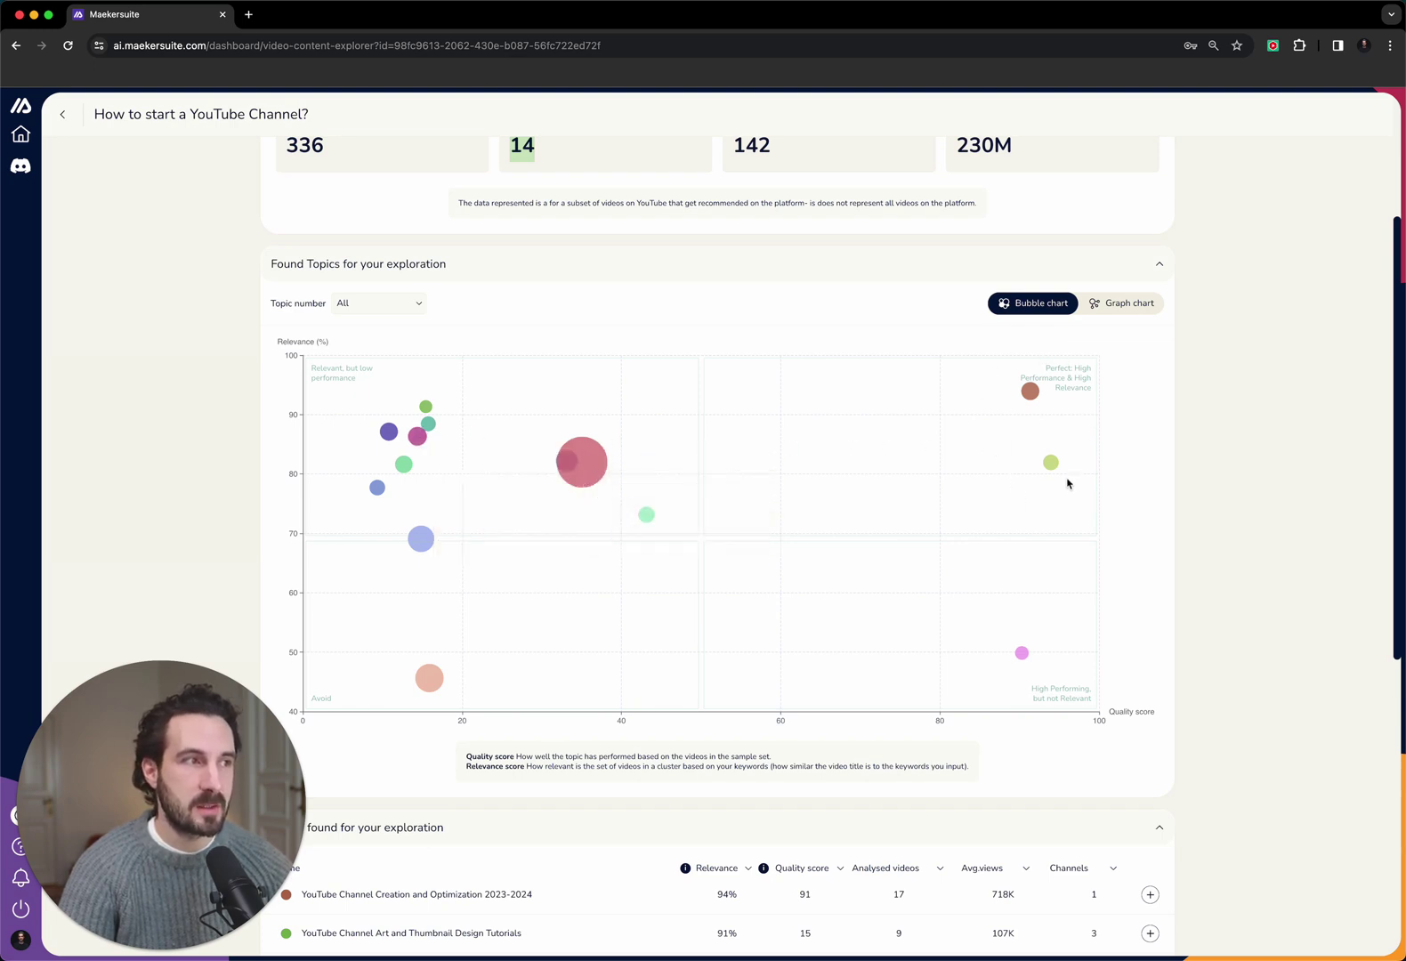
pyautogui.moveTo(1050, 464)
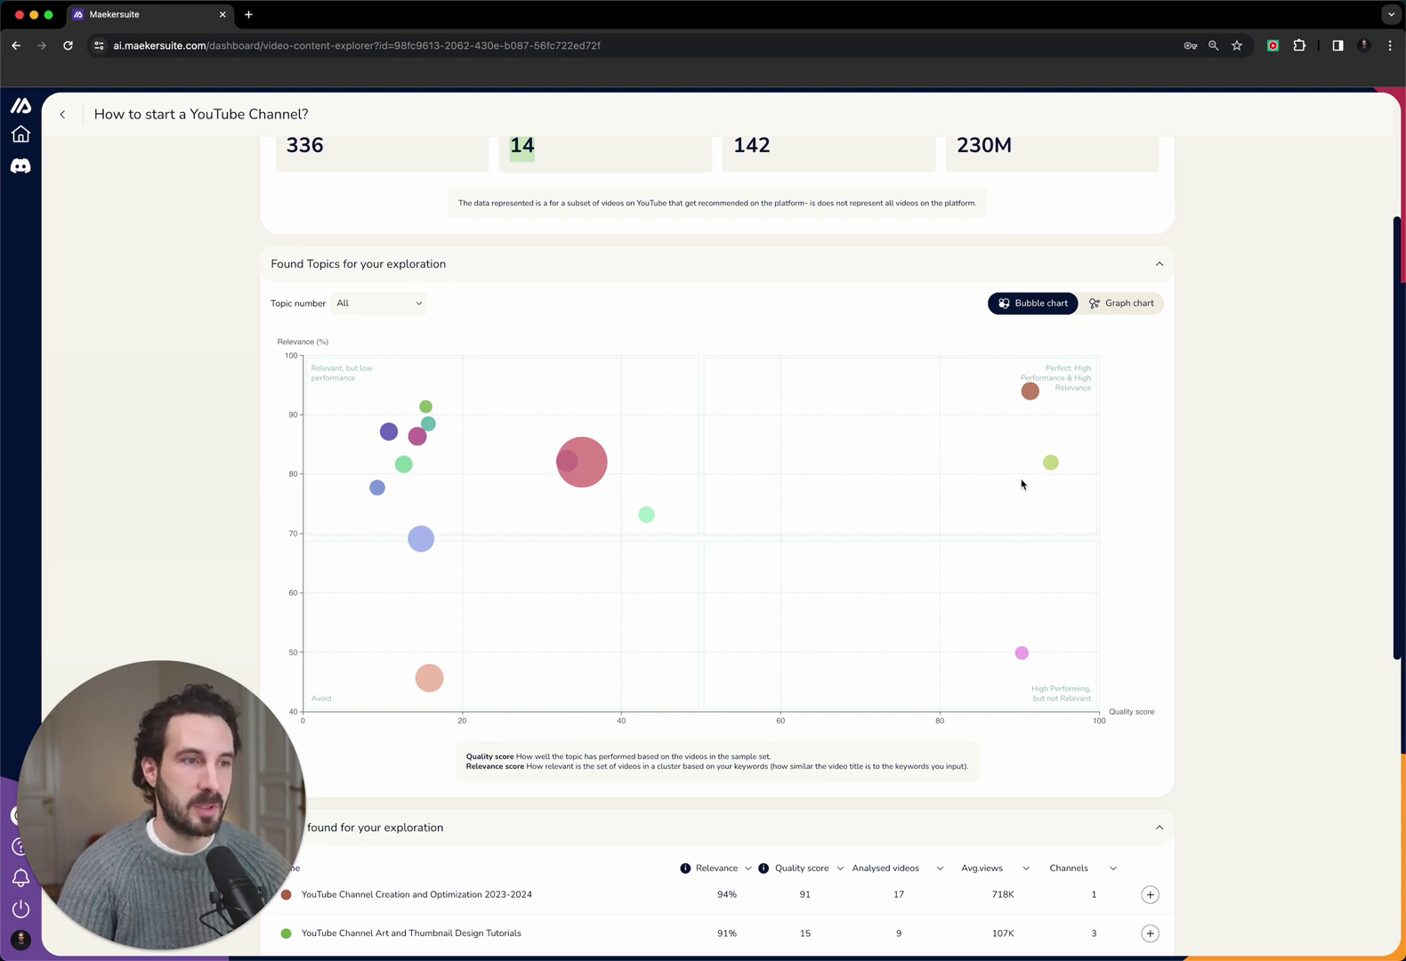
pyautogui.scroll(-3, 938, 480)
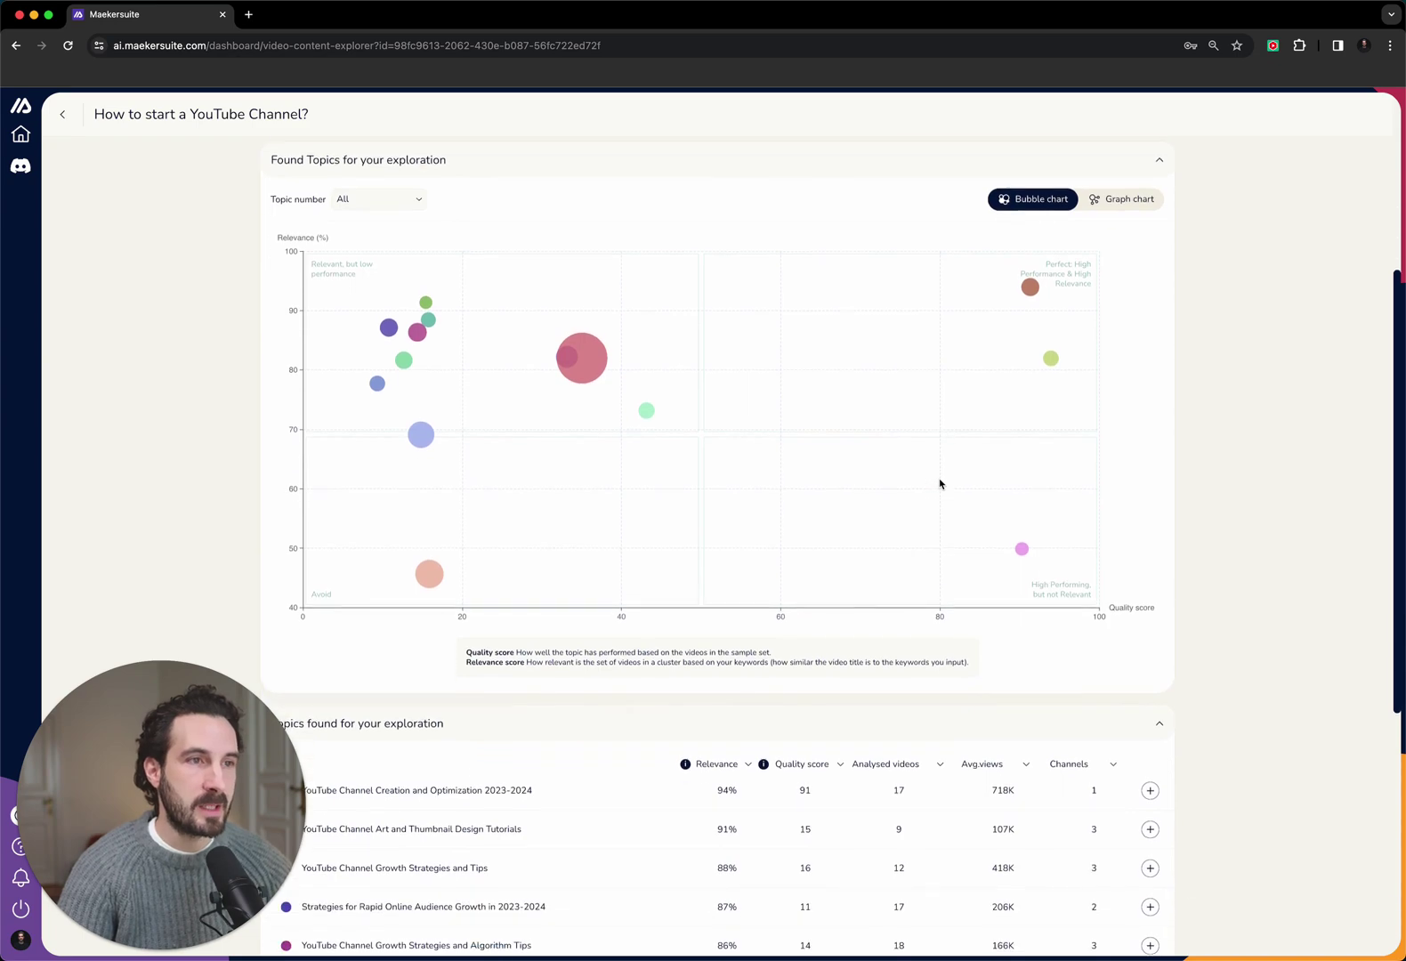
pyautogui.moveTo(1031, 290)
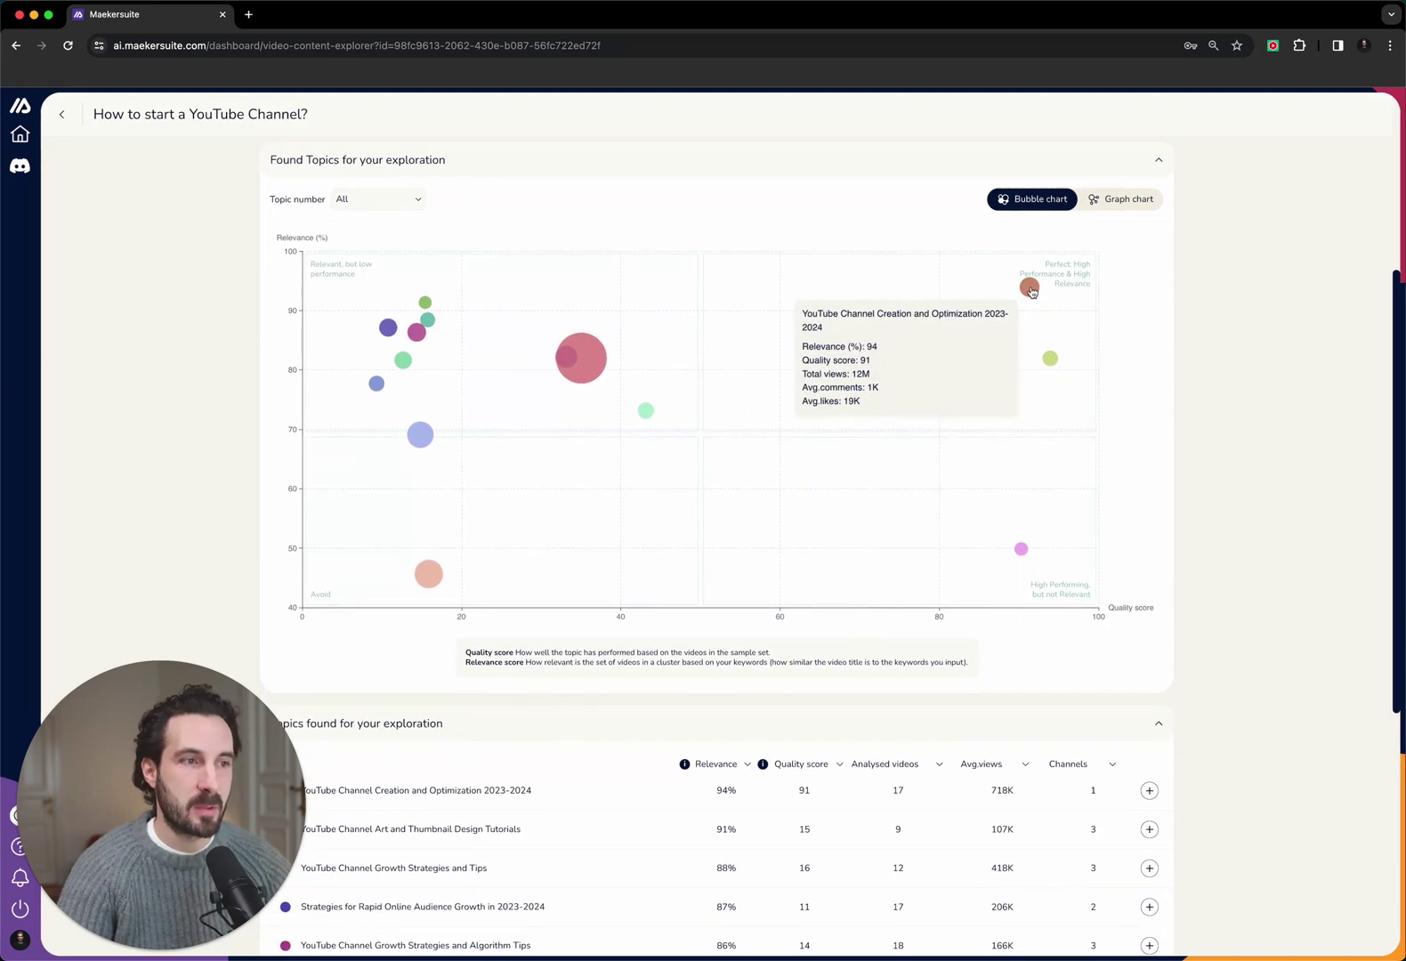
pyautogui.scroll(-3, 1030, 290)
pyautogui.click(1027, 181)
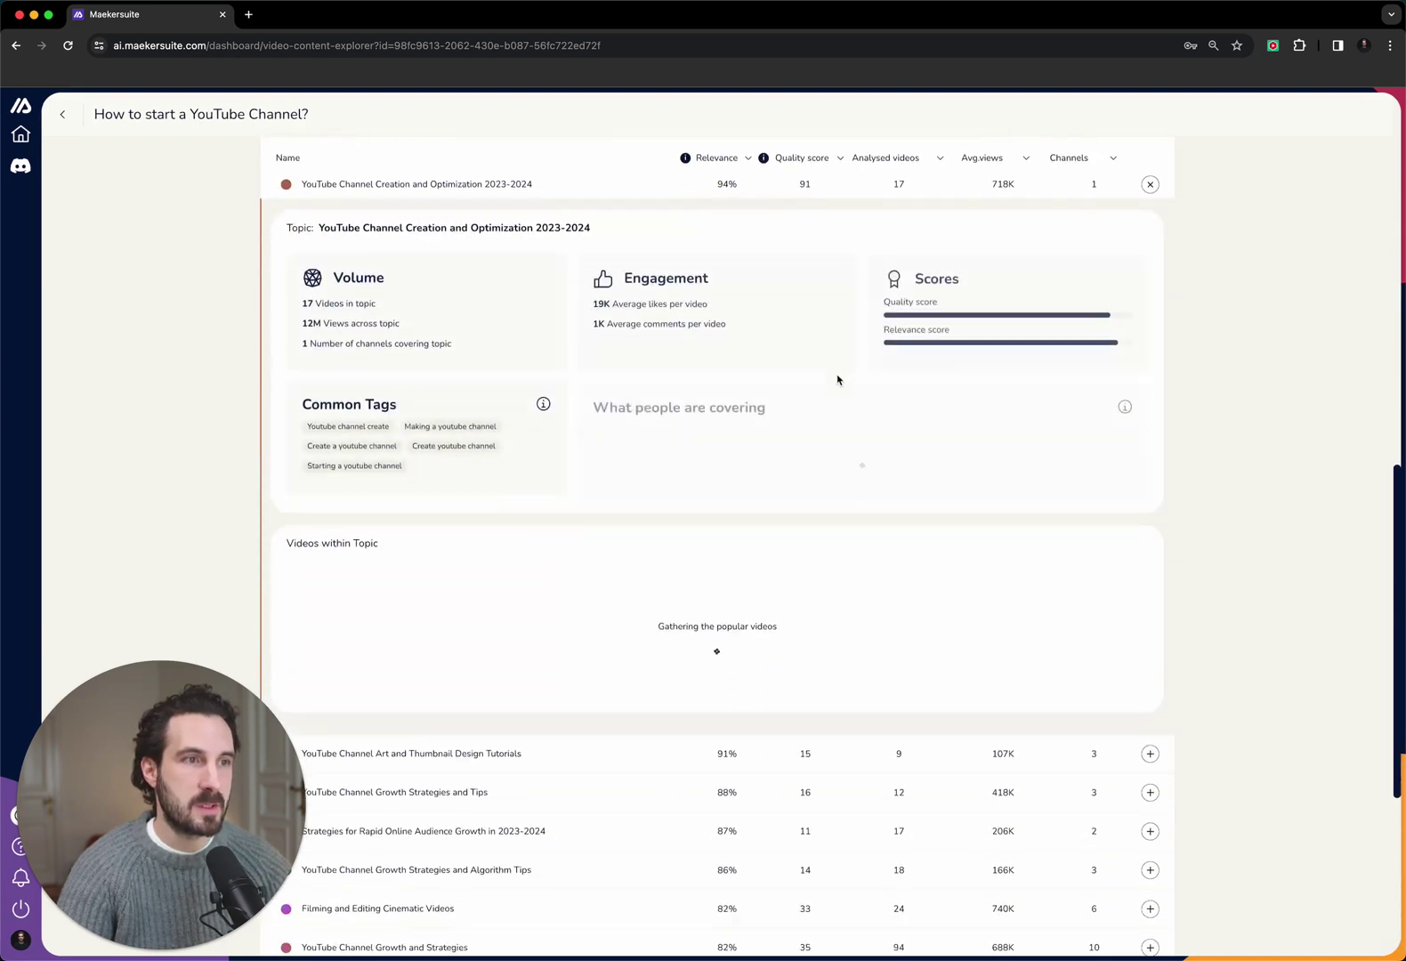
pyautogui.scroll(2, 711, 365)
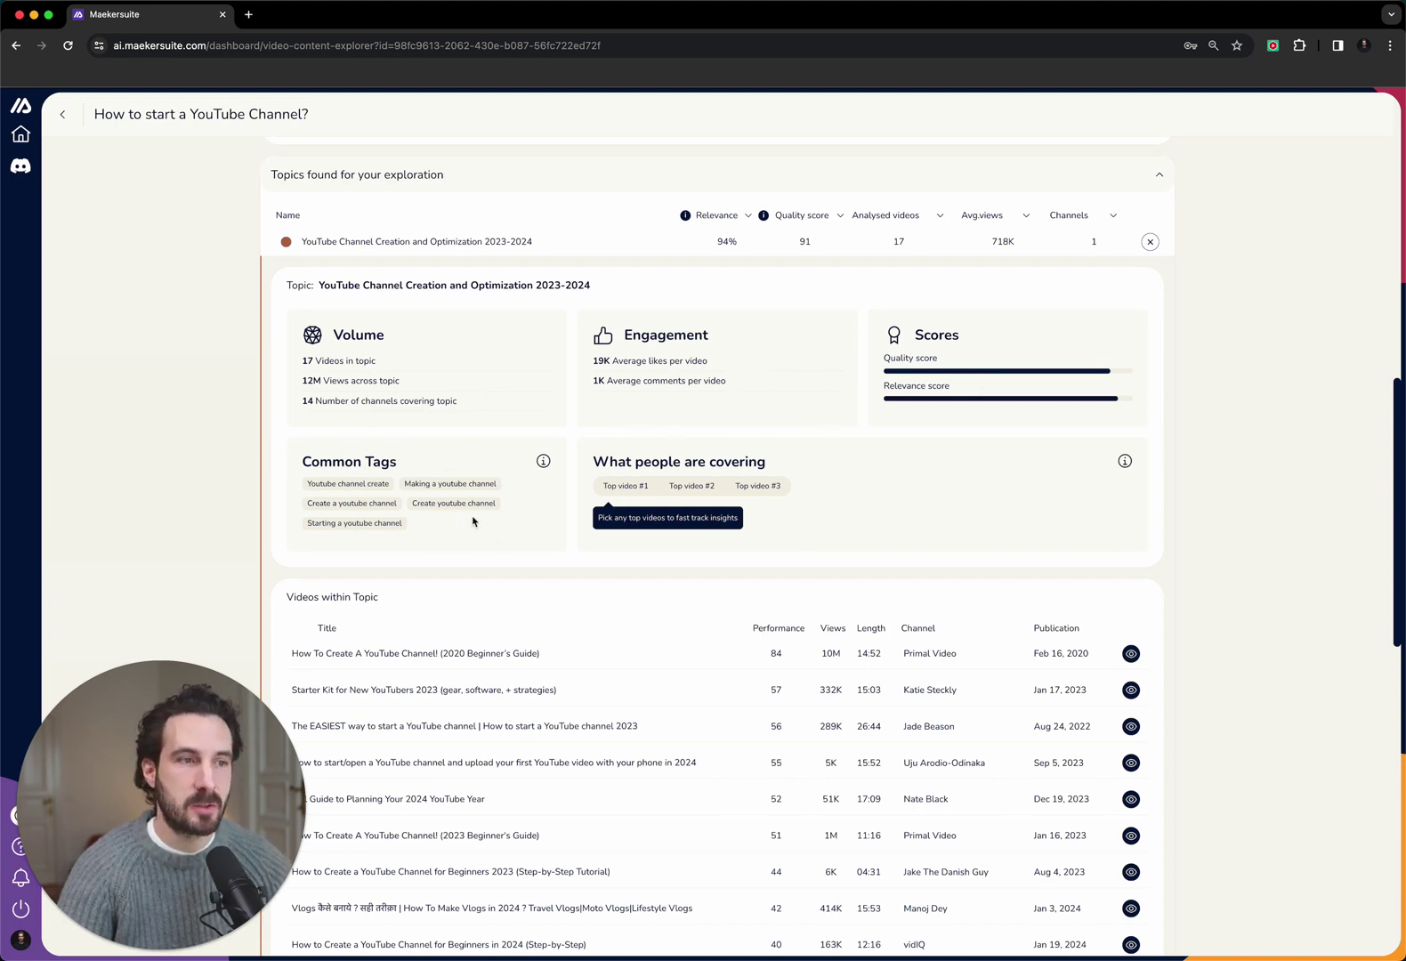
pyautogui.scroll(-5, 474, 520)
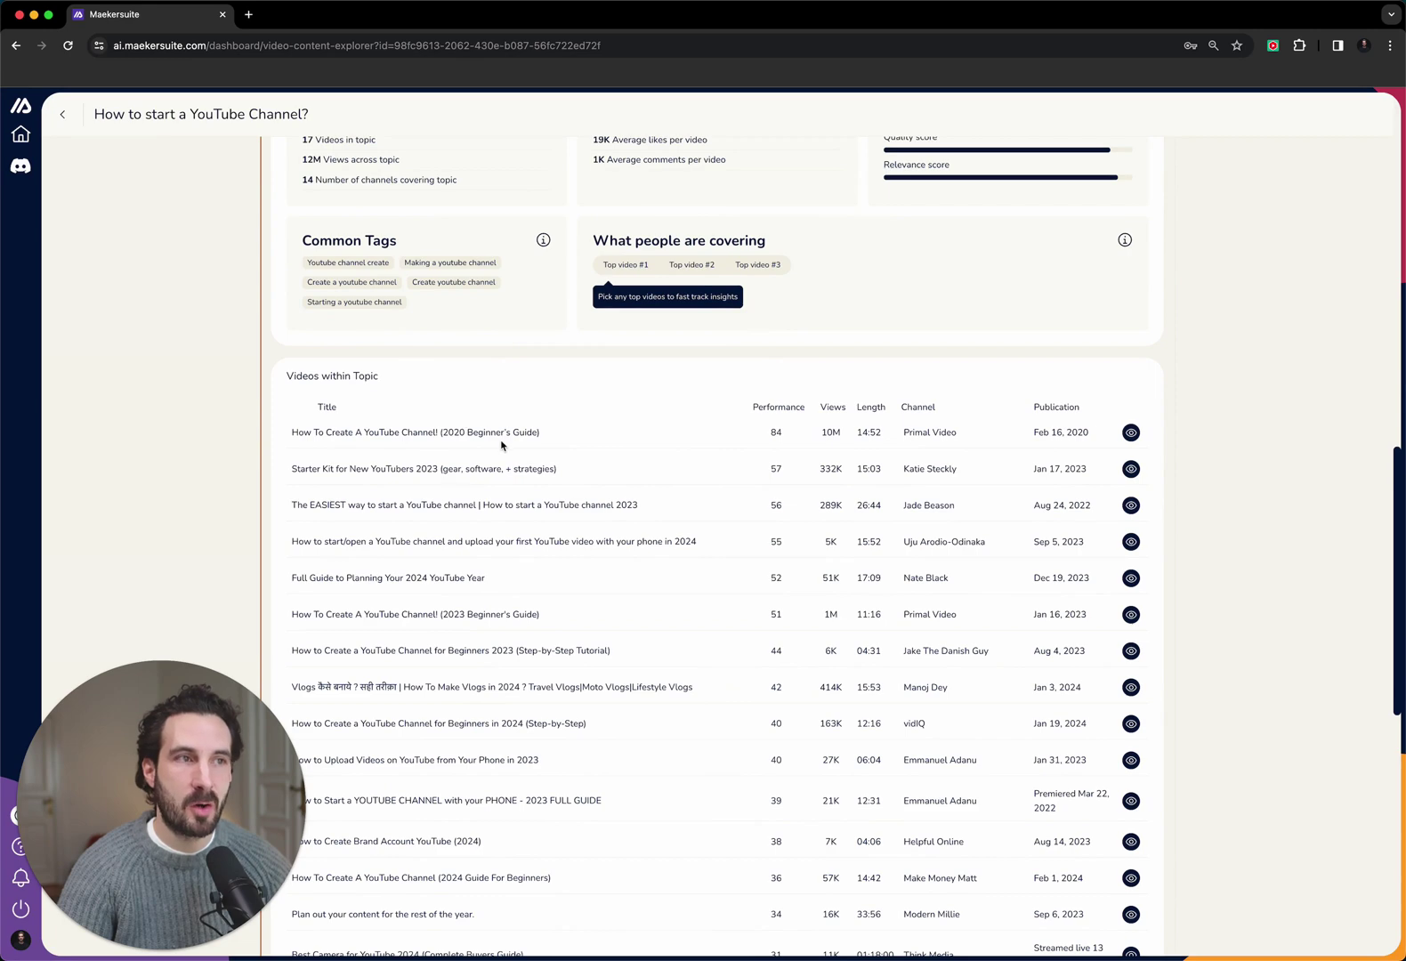
pyautogui.scroll(13, 501, 445)
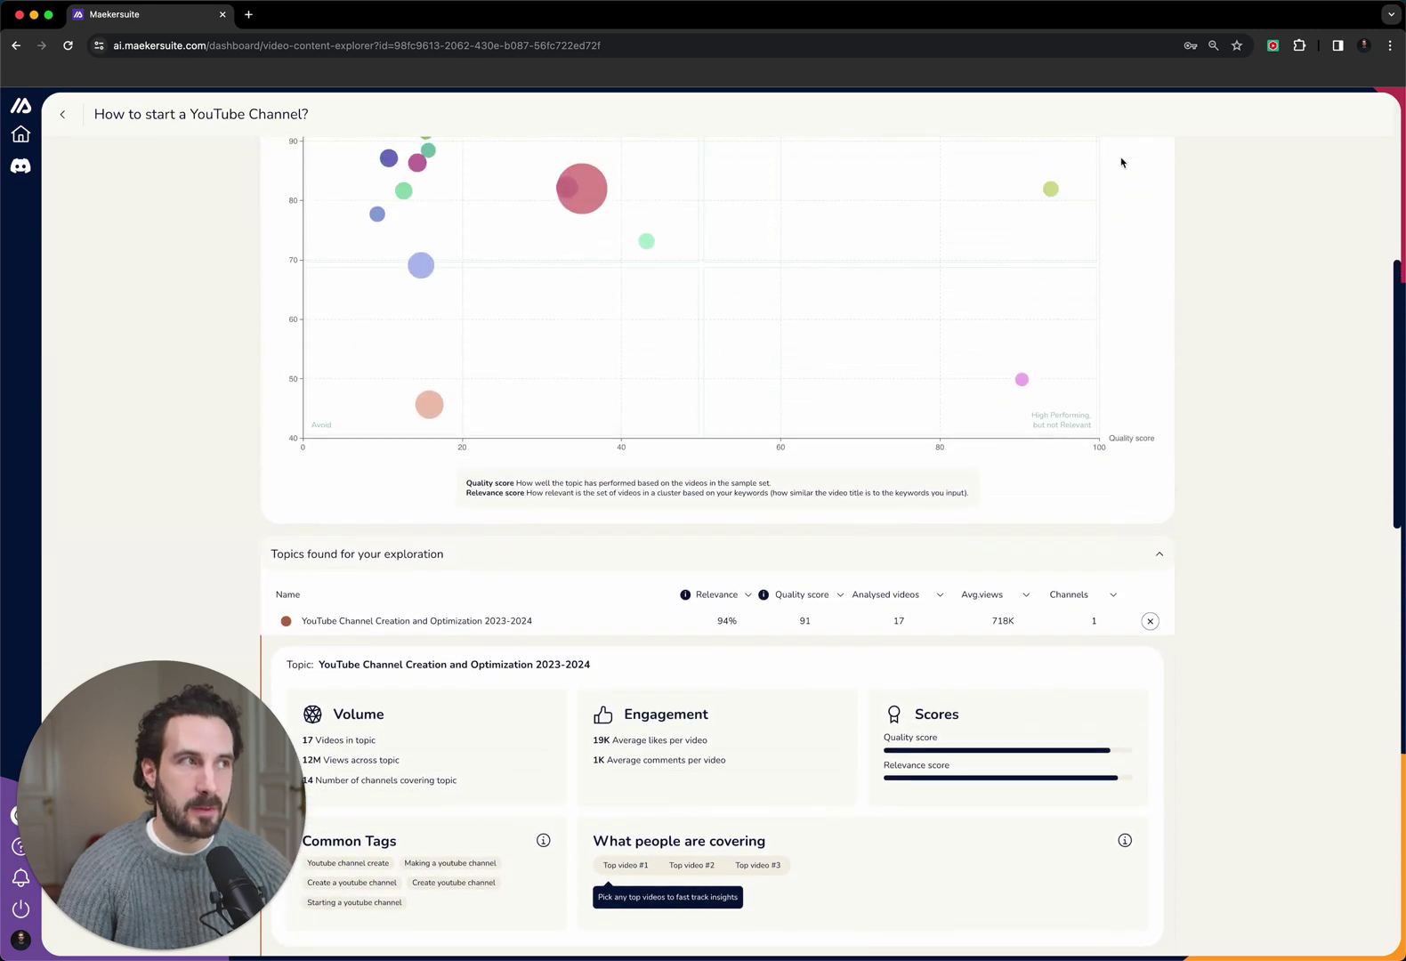
pyautogui.scroll(-9, 424, 732)
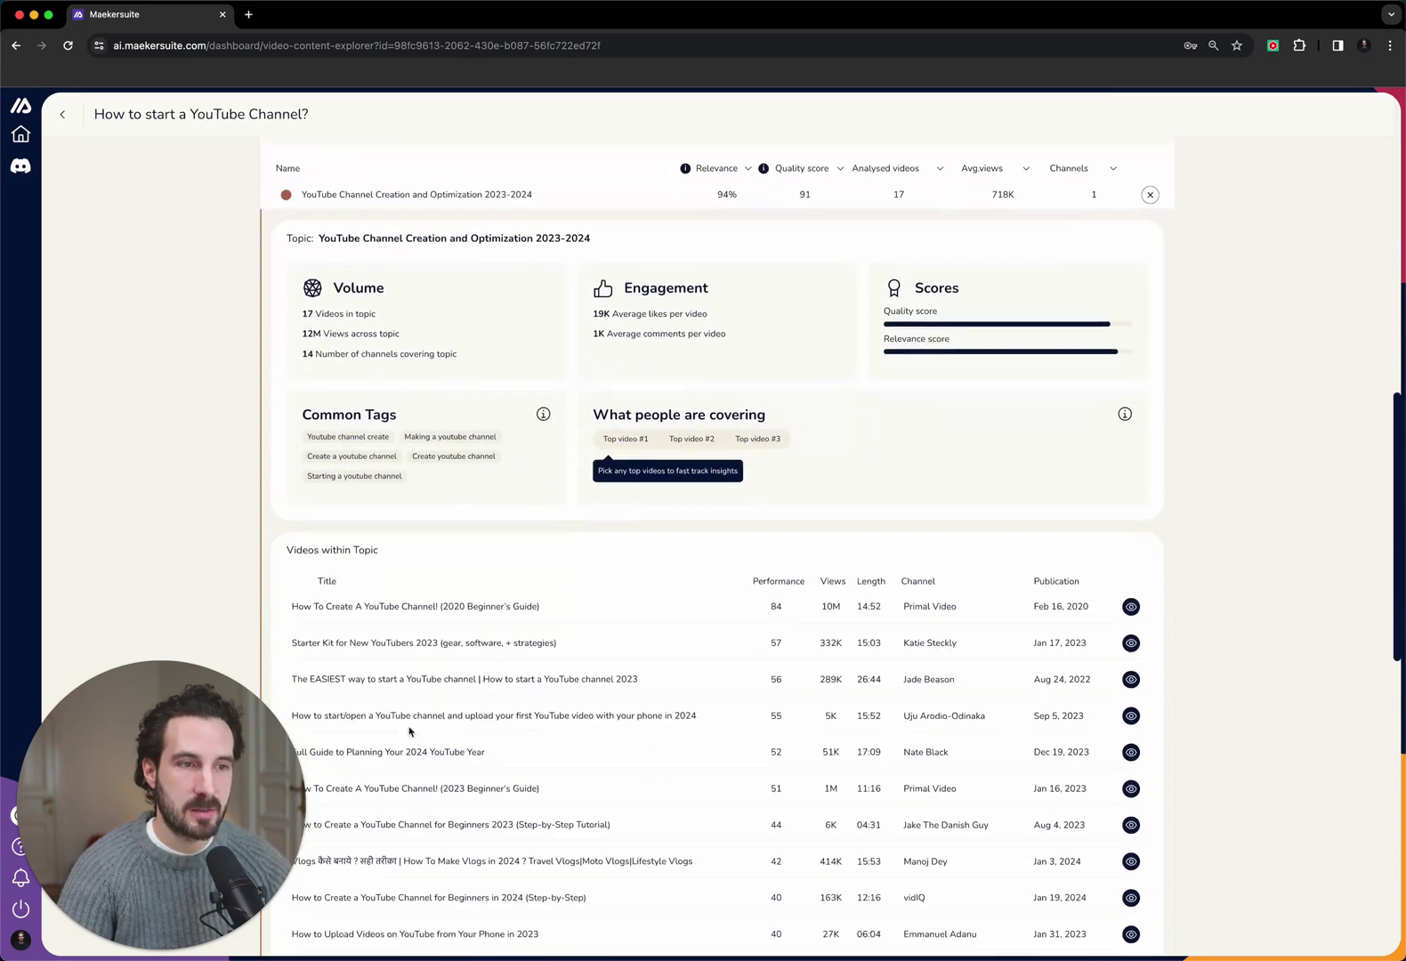
pyautogui.scroll(-6, 424, 731)
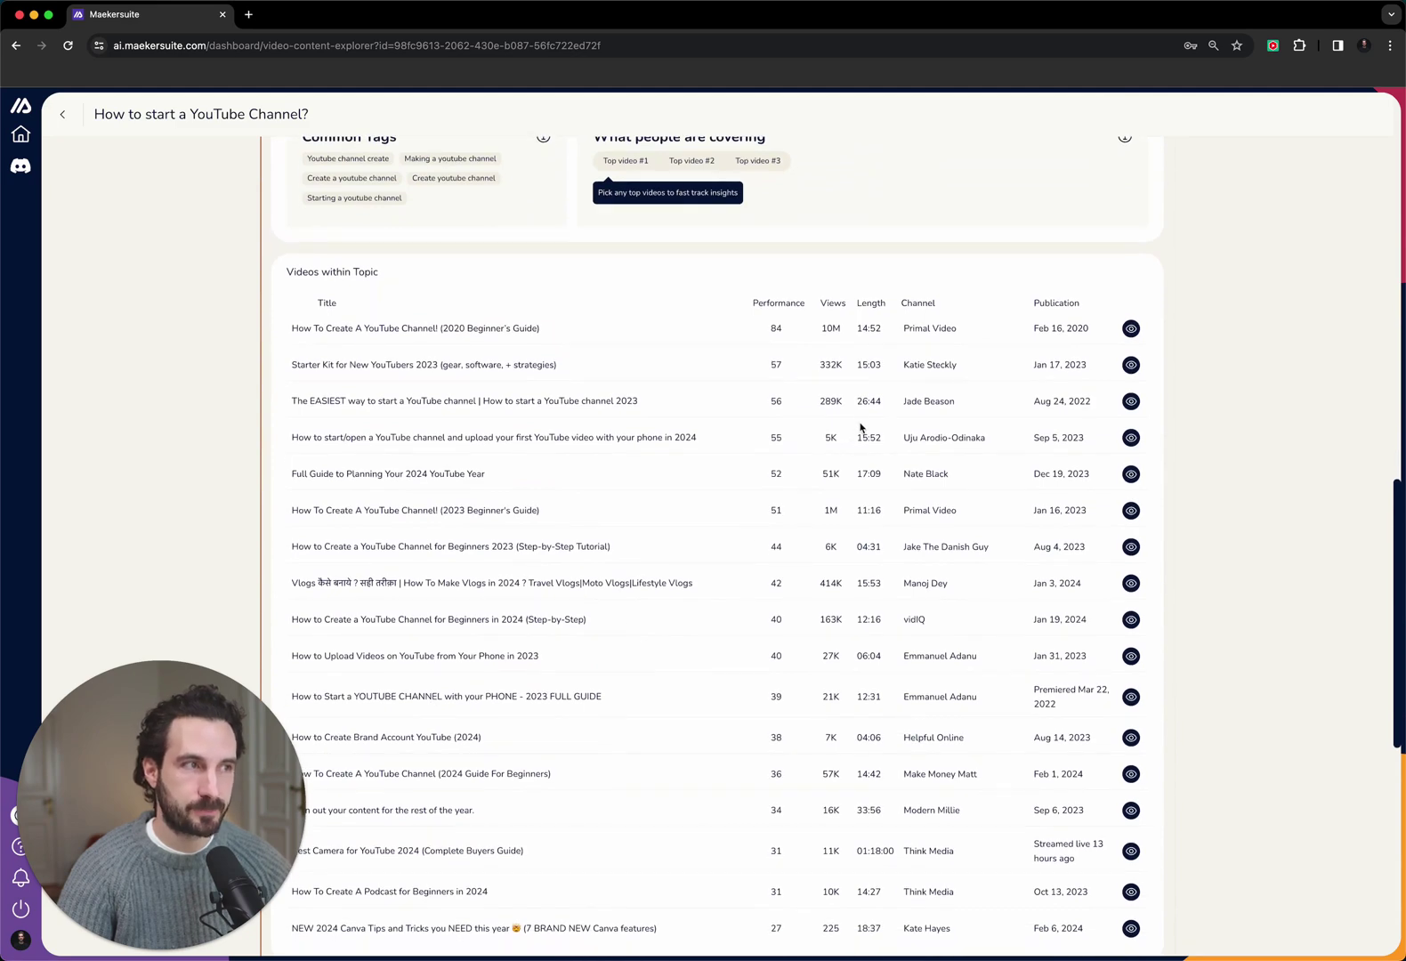
# View details of the first Videos within Topic row, the 2020 Beginner's Guide video.
pyautogui.click(1131, 329)
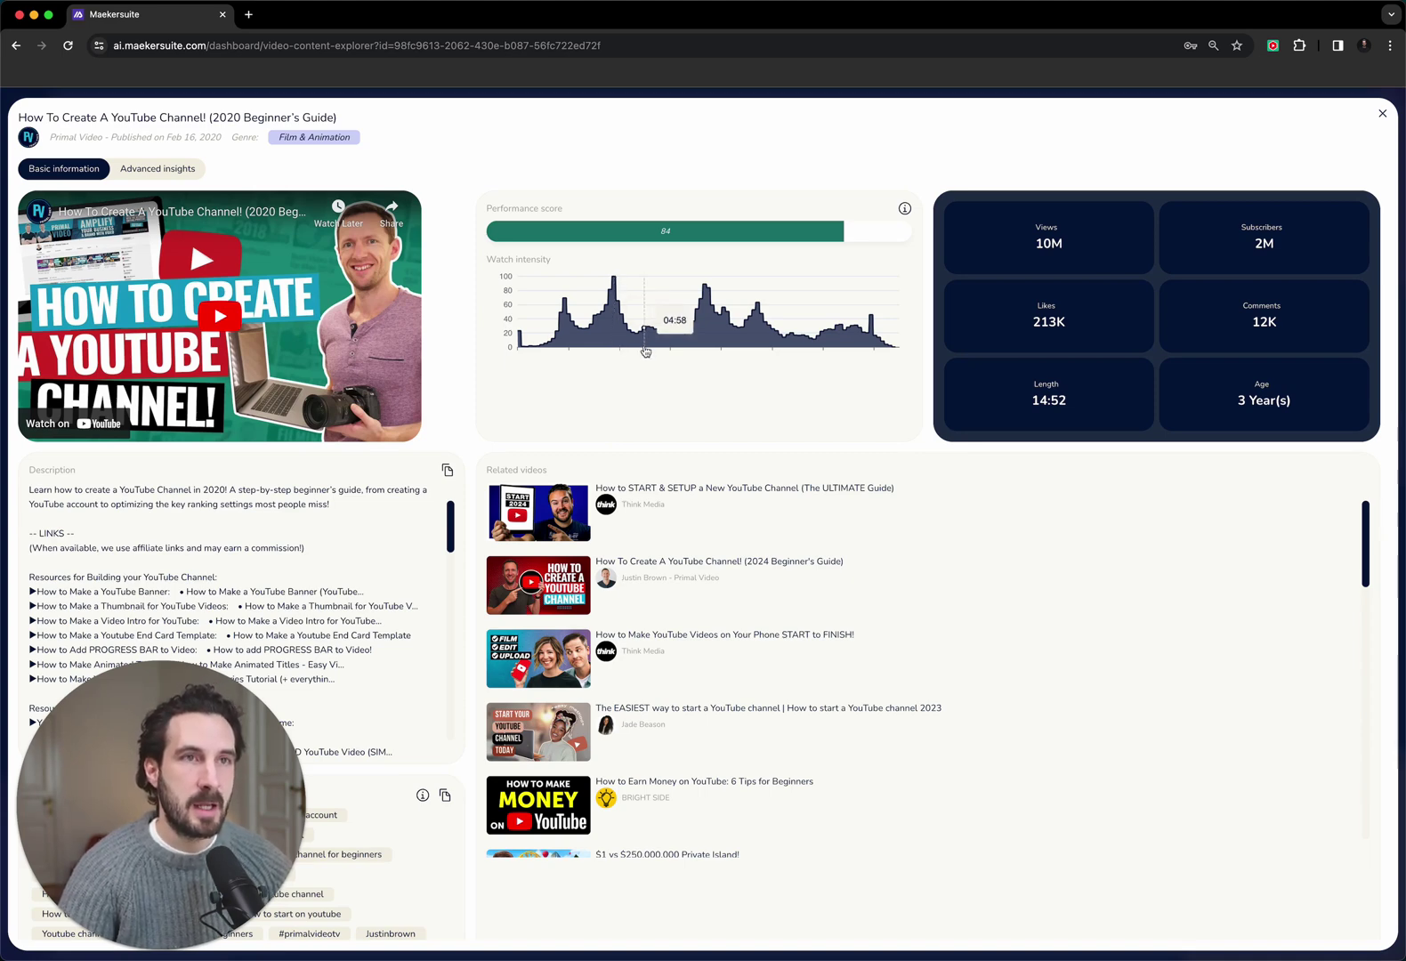
pyautogui.scroll(-1, 645, 351)
pyautogui.scroll(1, 182, 147)
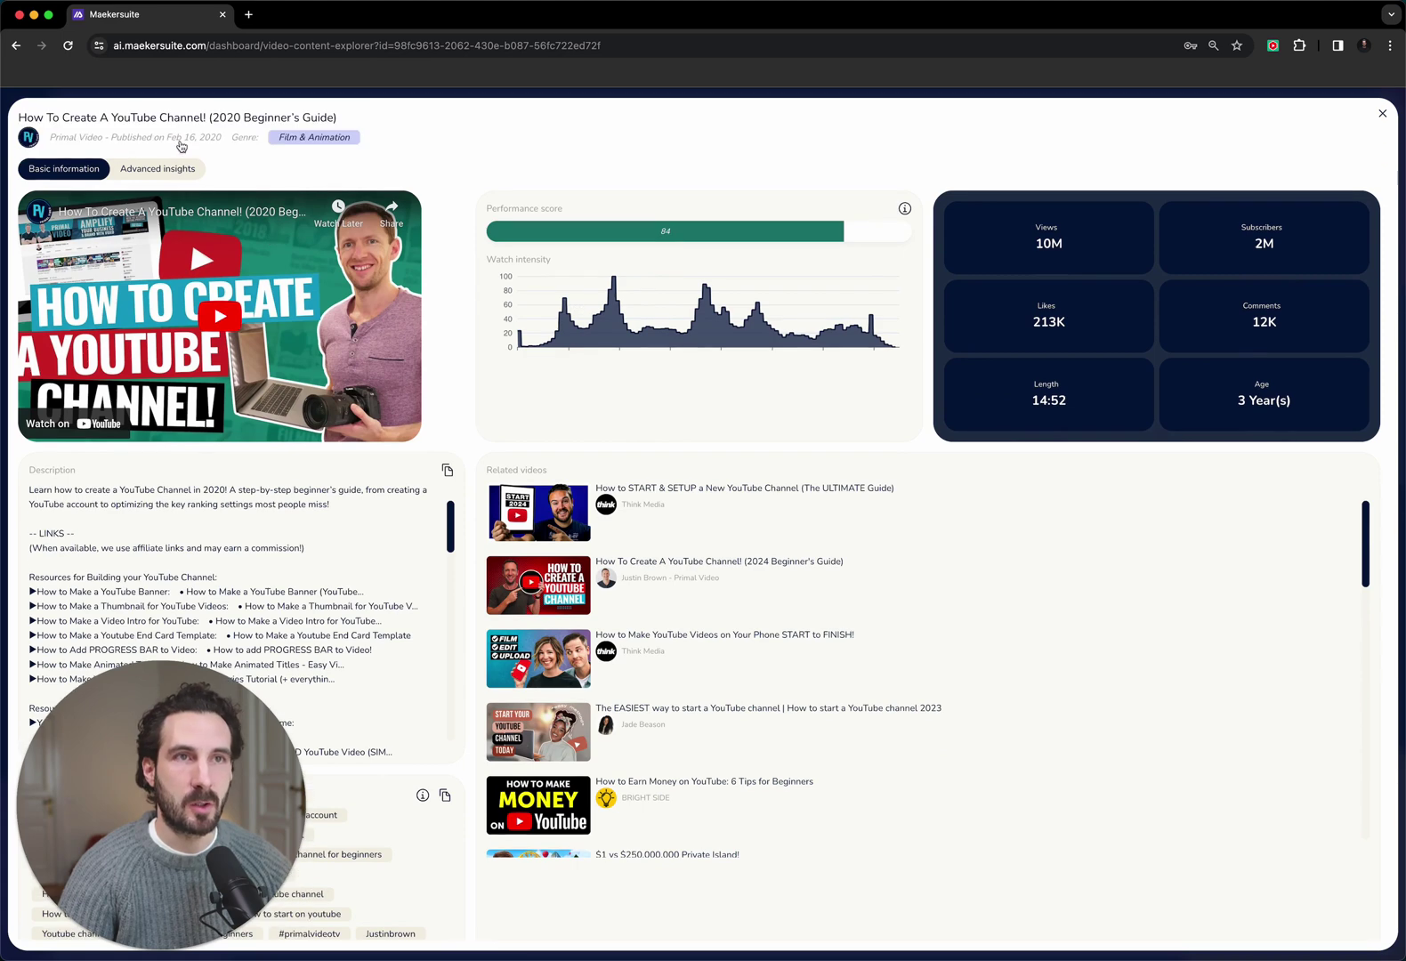
# Scroll through the Advanced insights outline, then switch to the video's Basic information stats.
pyautogui.click(148, 175)
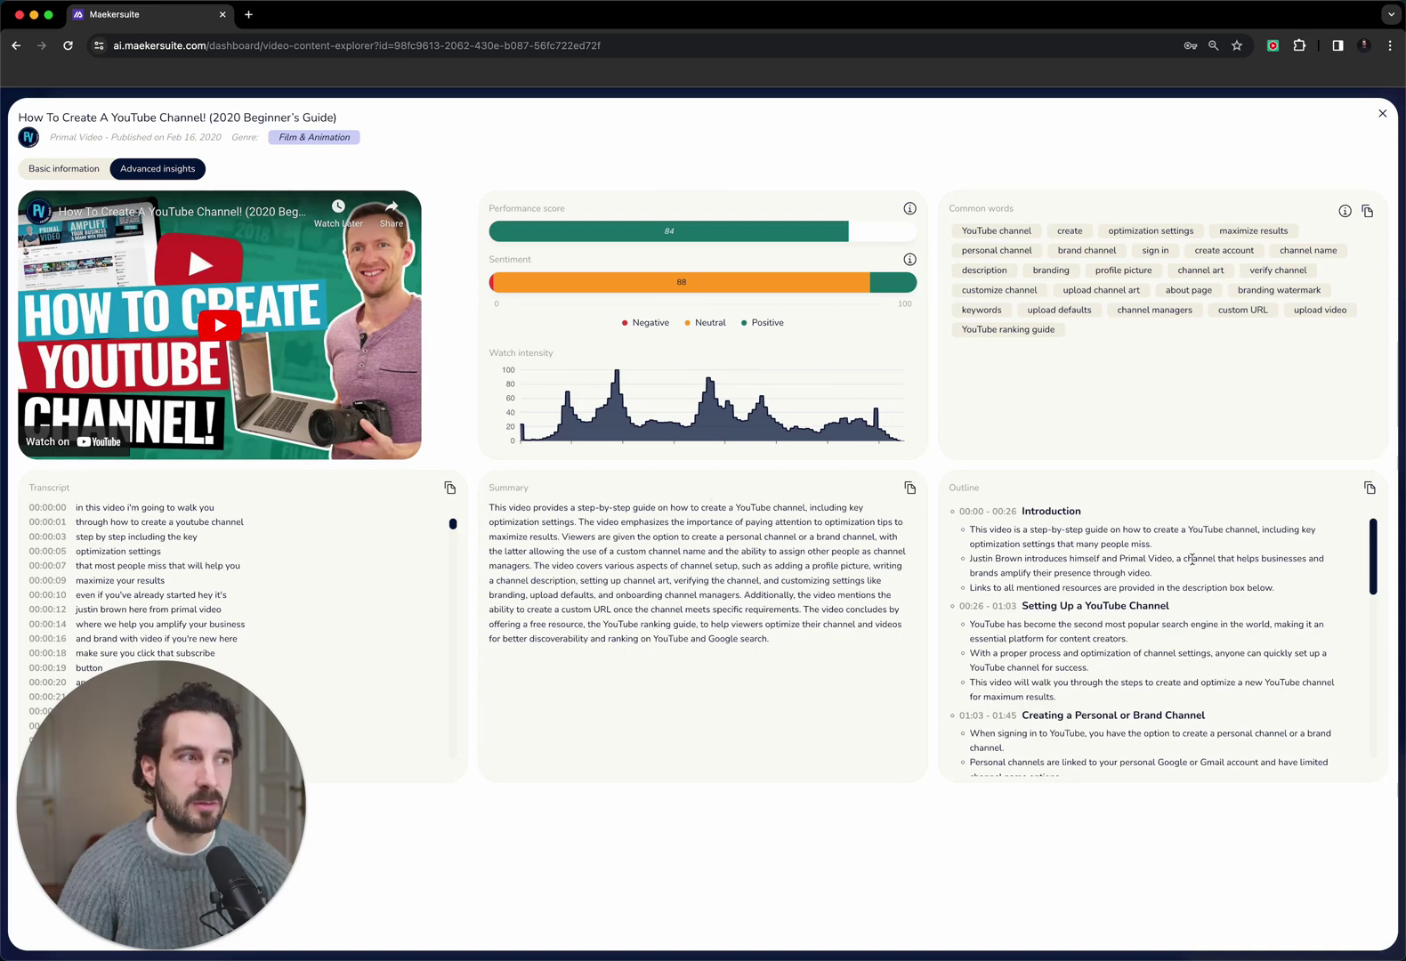
pyautogui.scroll(-3, 1096, 602)
pyautogui.scroll(-8, 1096, 602)
pyautogui.scroll(-4, 1096, 602)
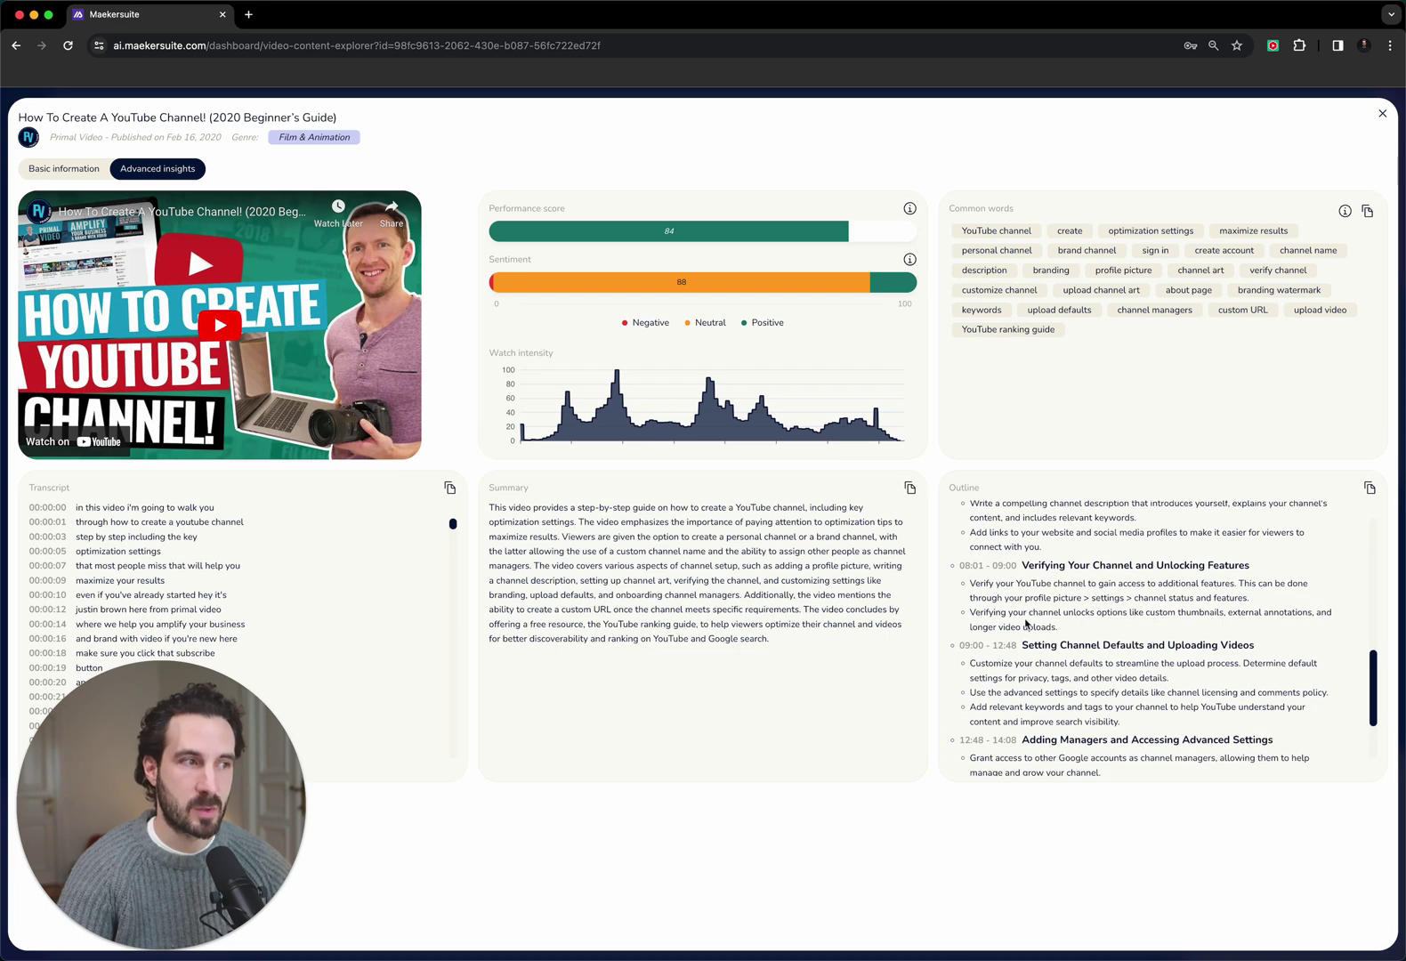
pyautogui.scroll(-4, 1052, 630)
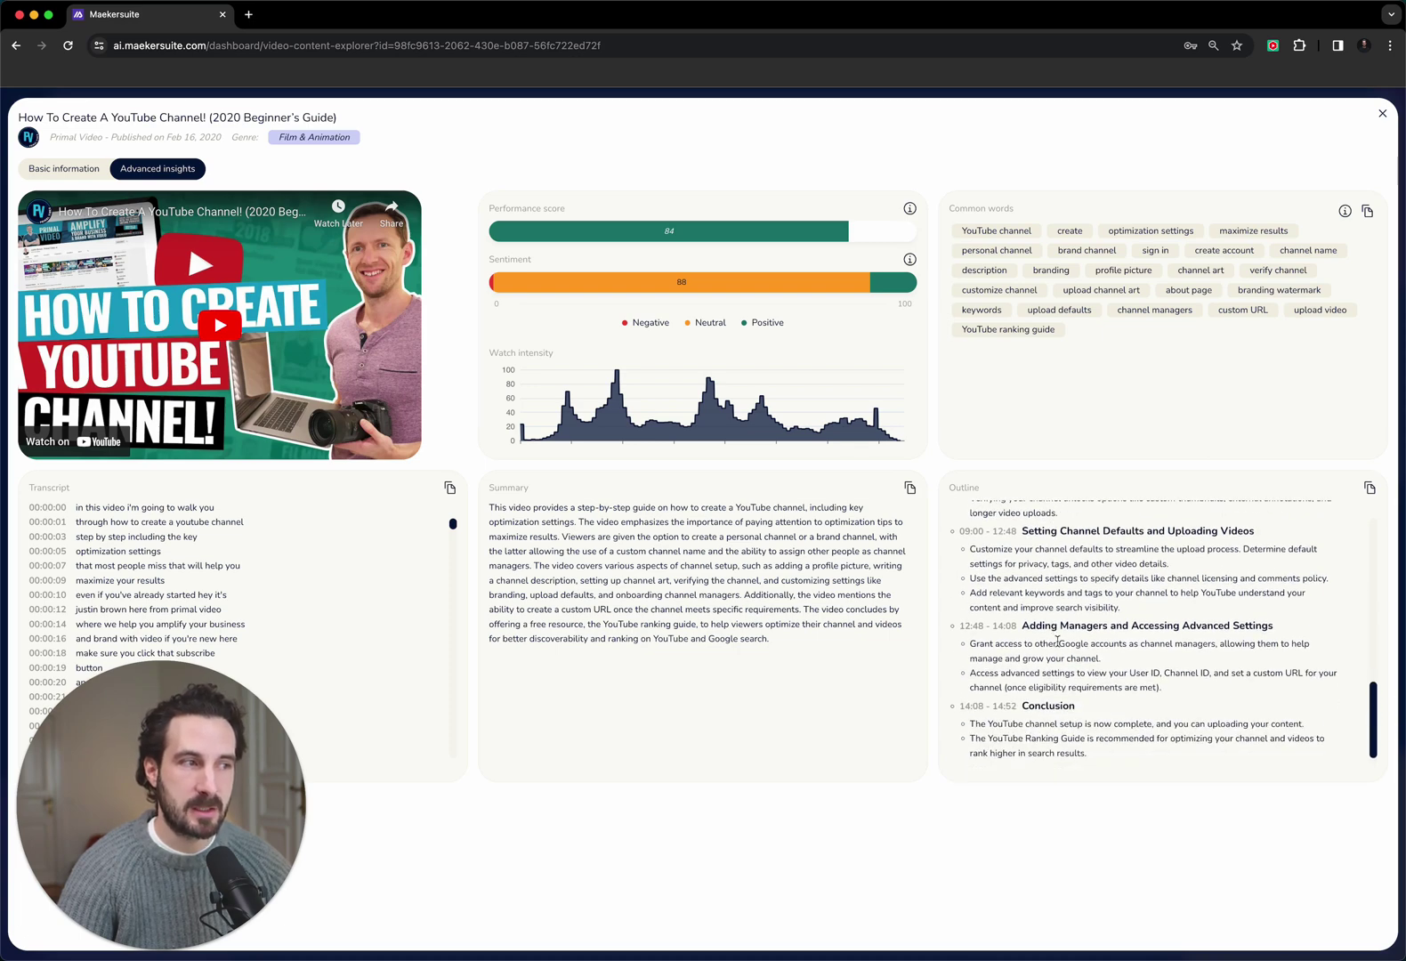
pyautogui.scroll(15, 1057, 640)
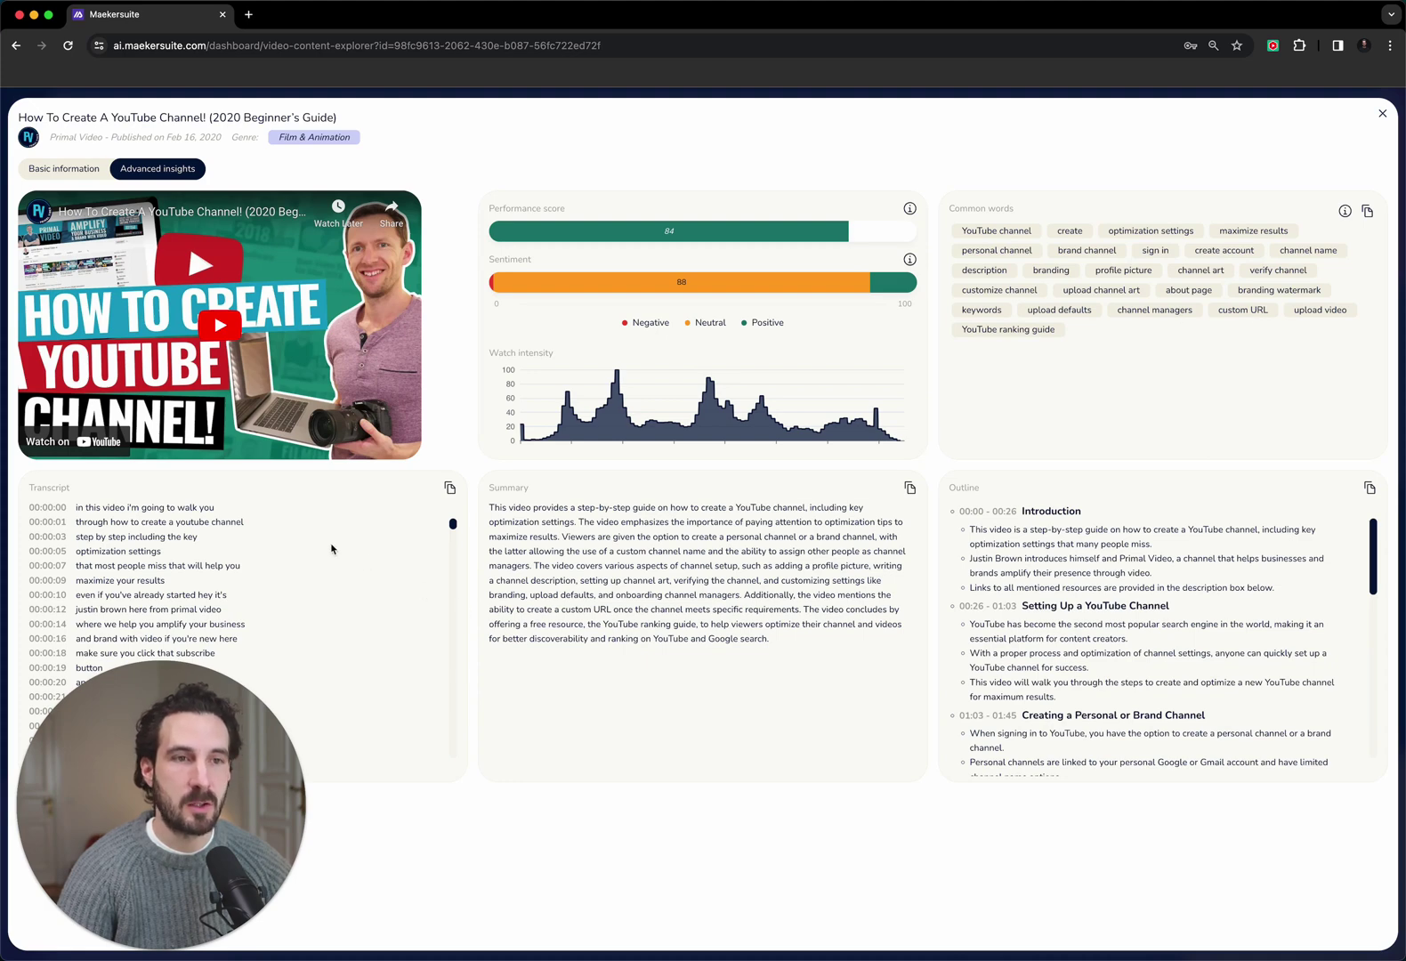
pyautogui.scroll(-3, 267, 567)
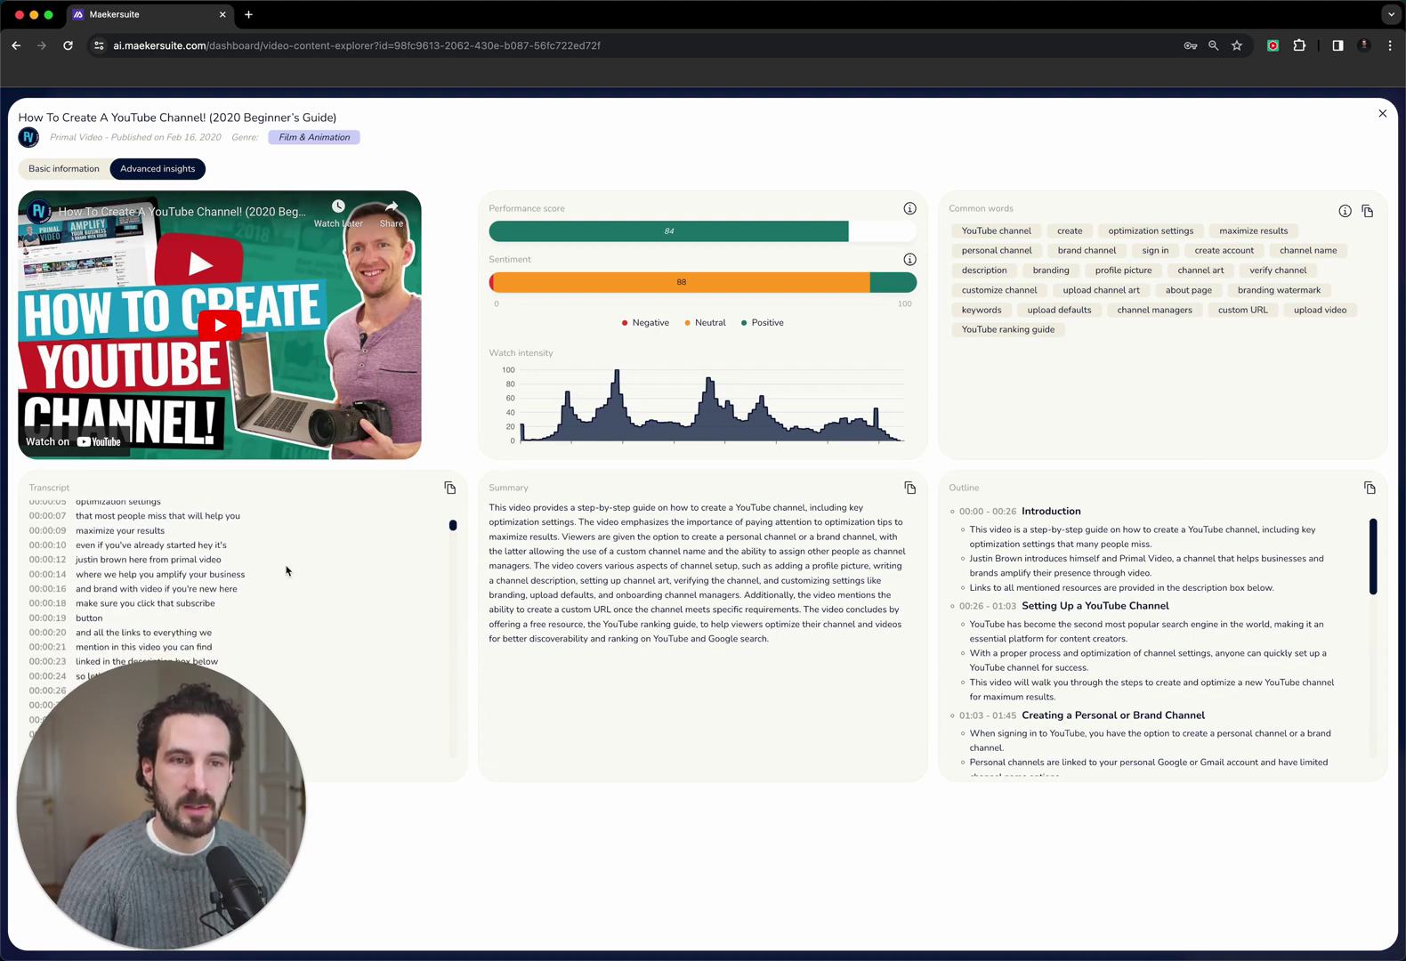
pyautogui.scroll(-6, 285, 570)
pyautogui.click(64, 168)
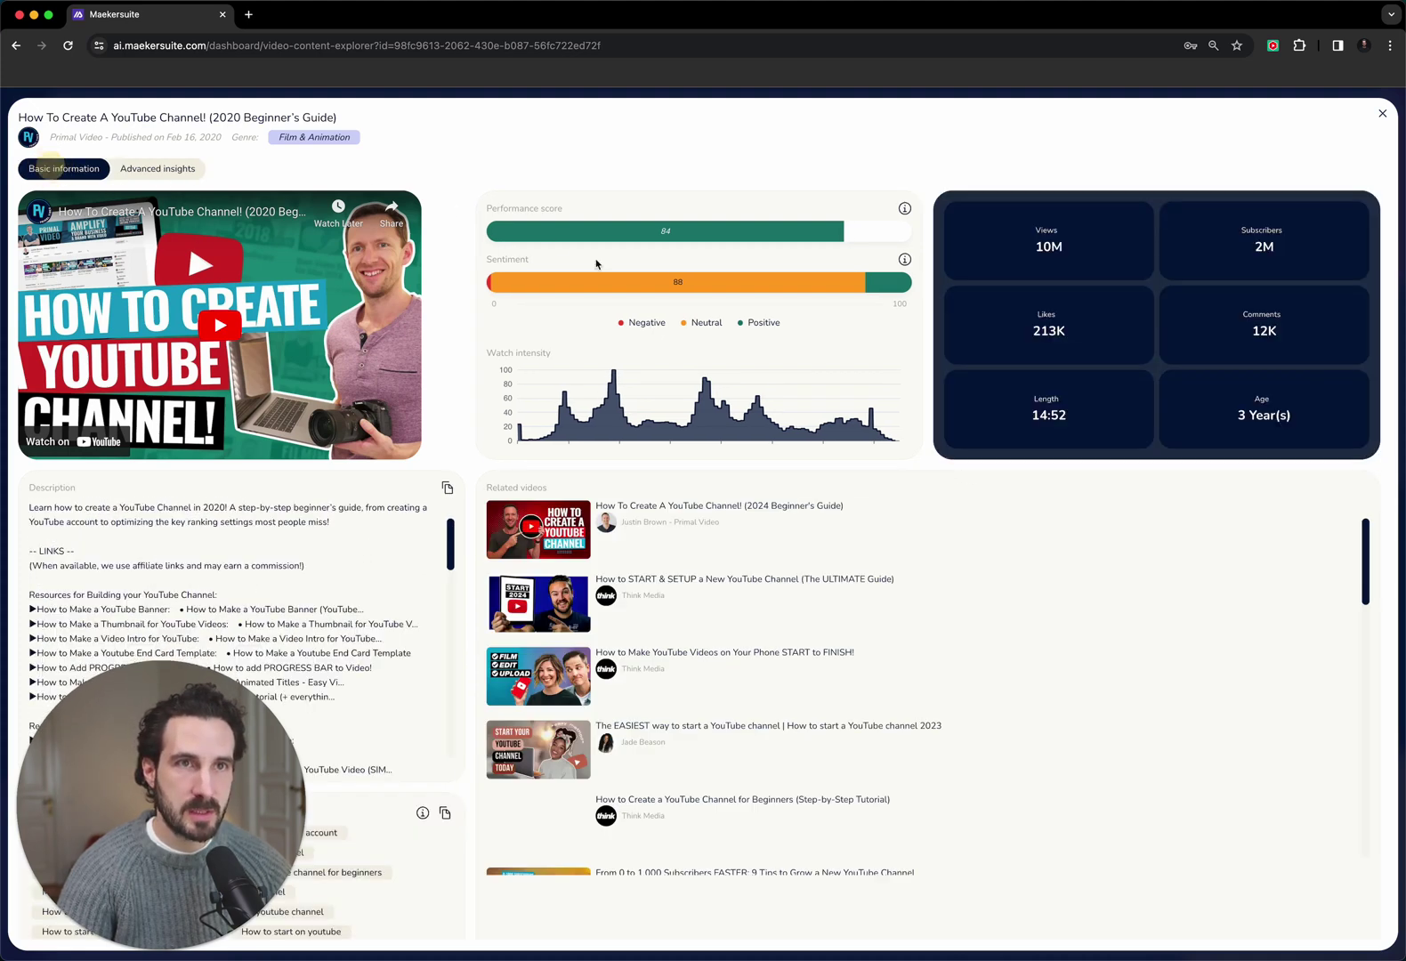
pyautogui.moveTo(612, 381)
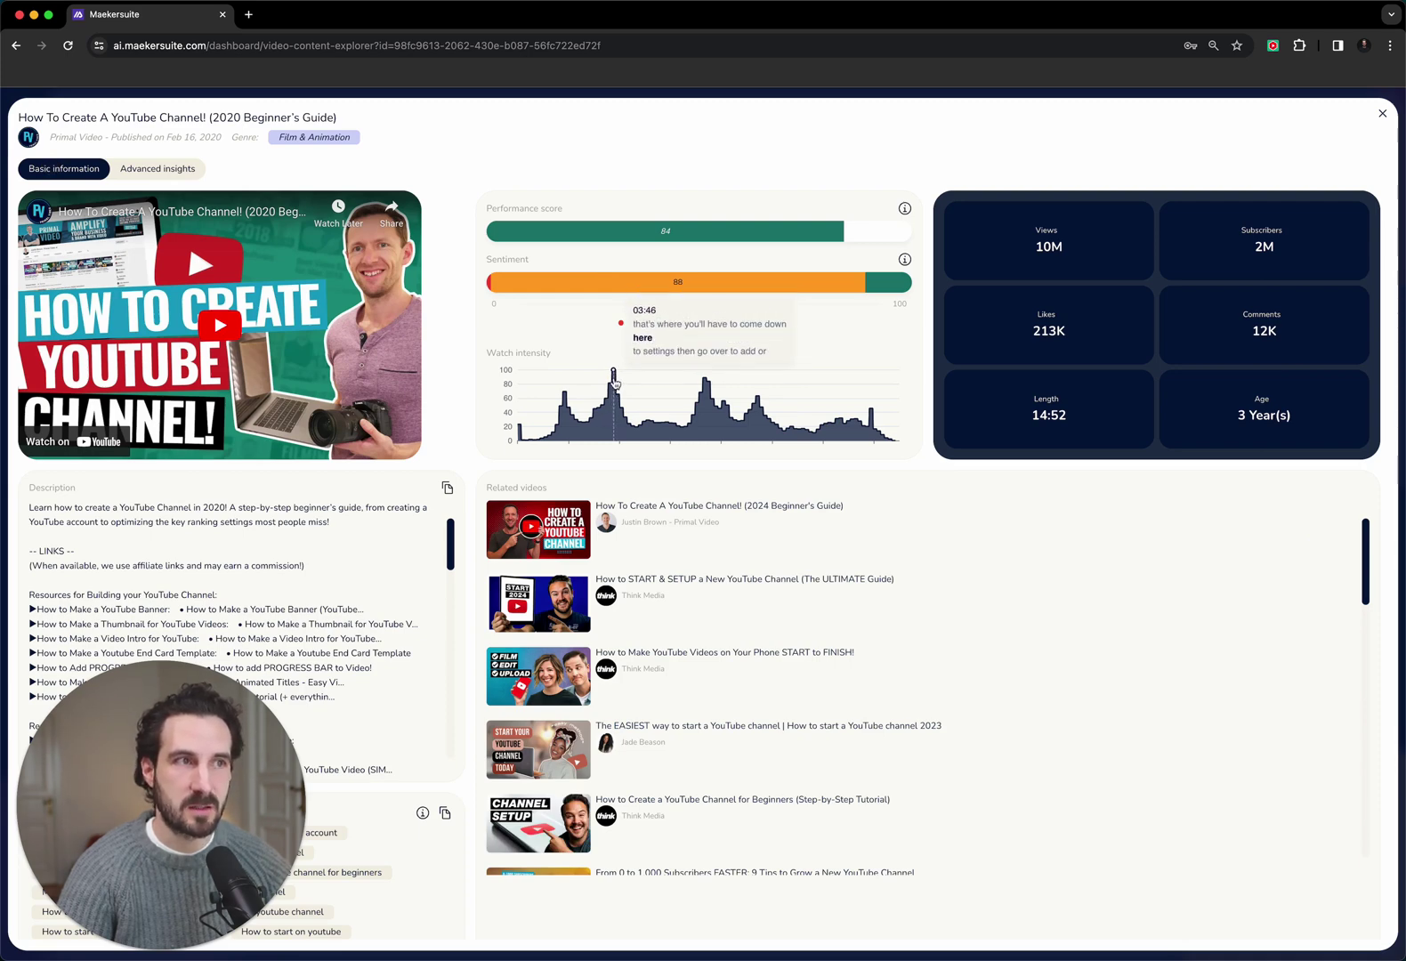
# Select the transcript lines from 00:03:39 to 00:03:55 about creating a brand channel.
pyautogui.click(142, 170)
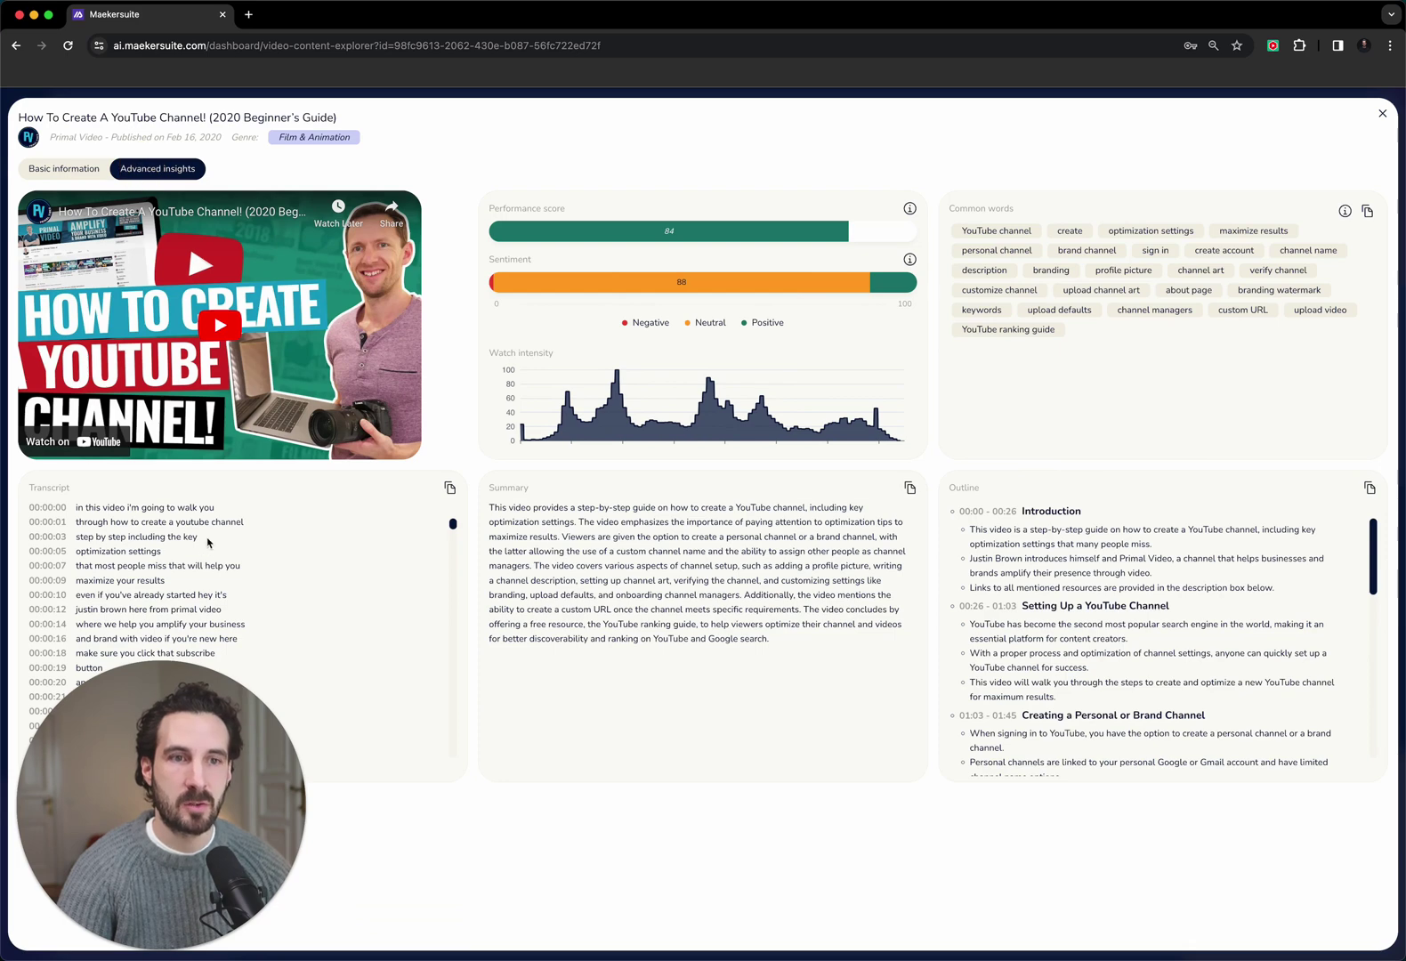
pyautogui.scroll(-8, 198, 578)
pyautogui.scroll(-10, 196, 586)
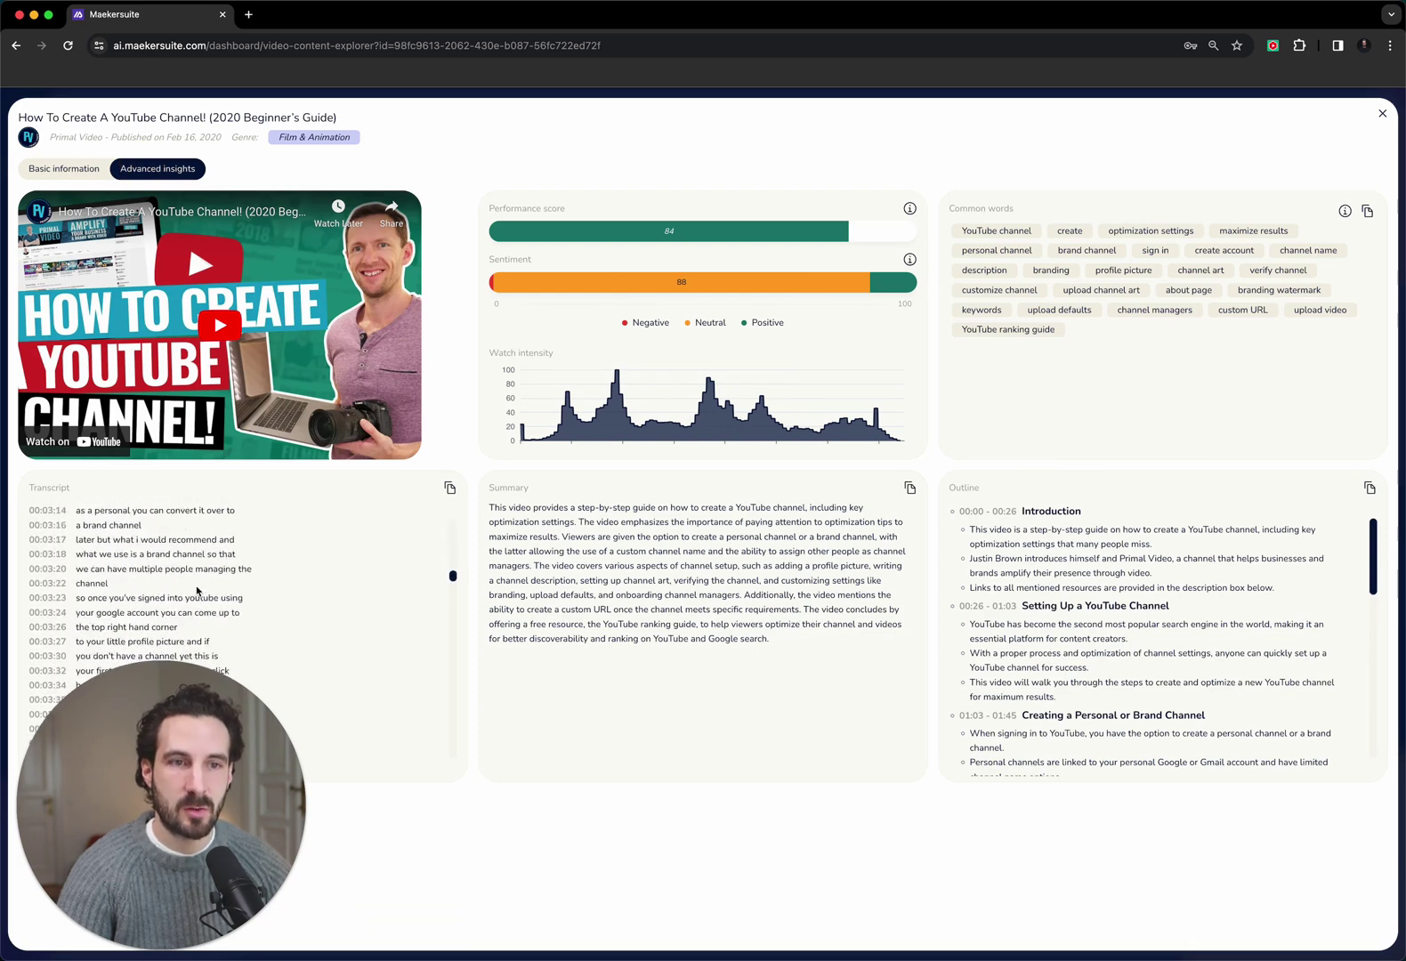
pyautogui.scroll(-5, 175, 595)
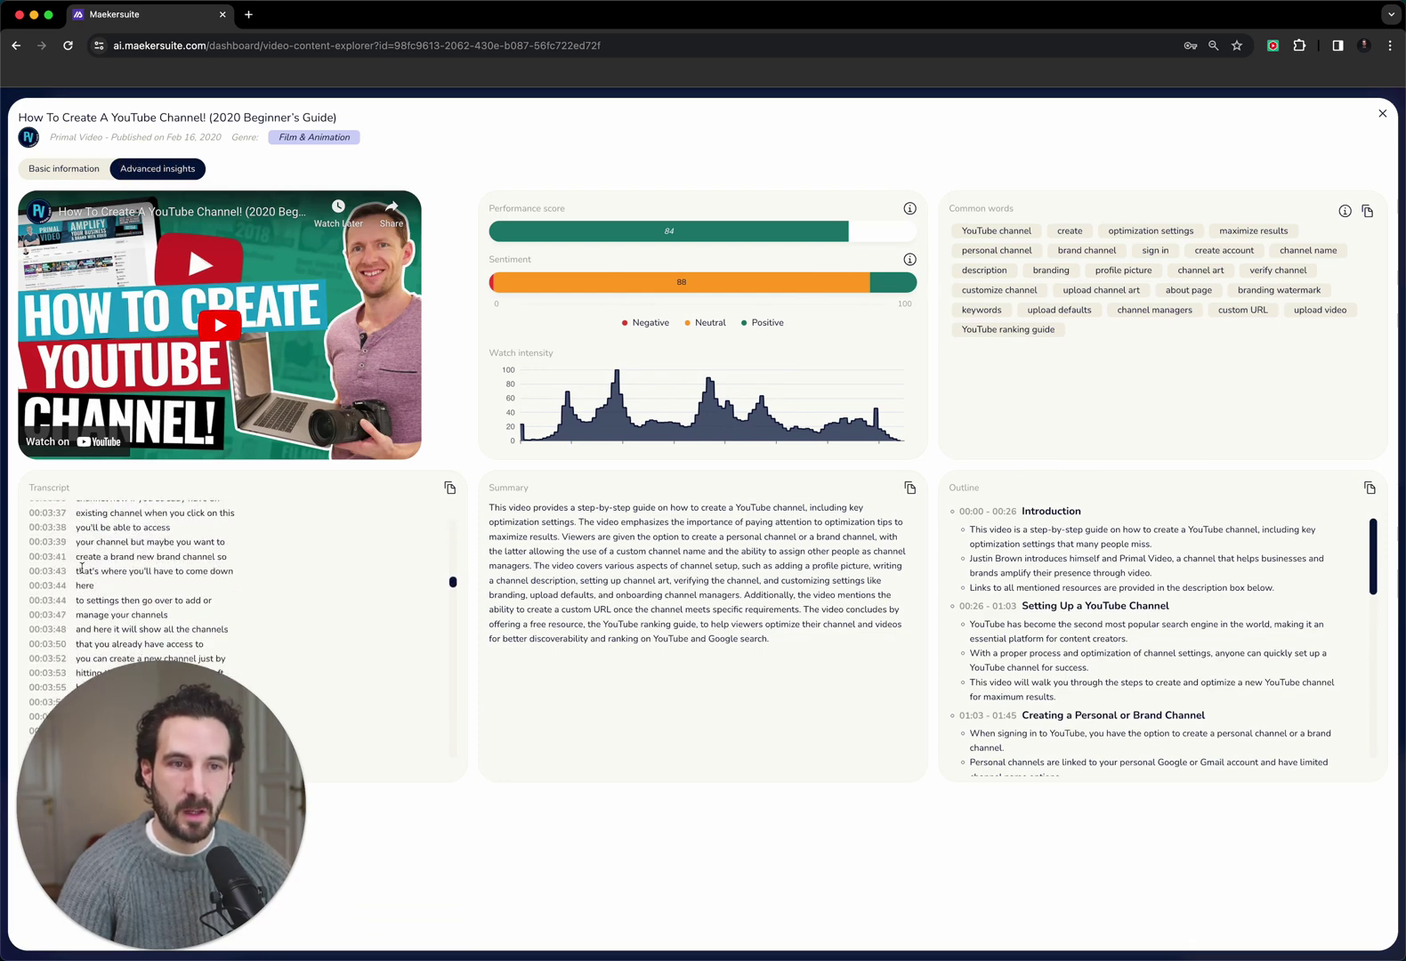
pyautogui.moveTo(77, 529); pyautogui.dragTo(269, 687)
pyautogui.scroll(-2, 189, 541)
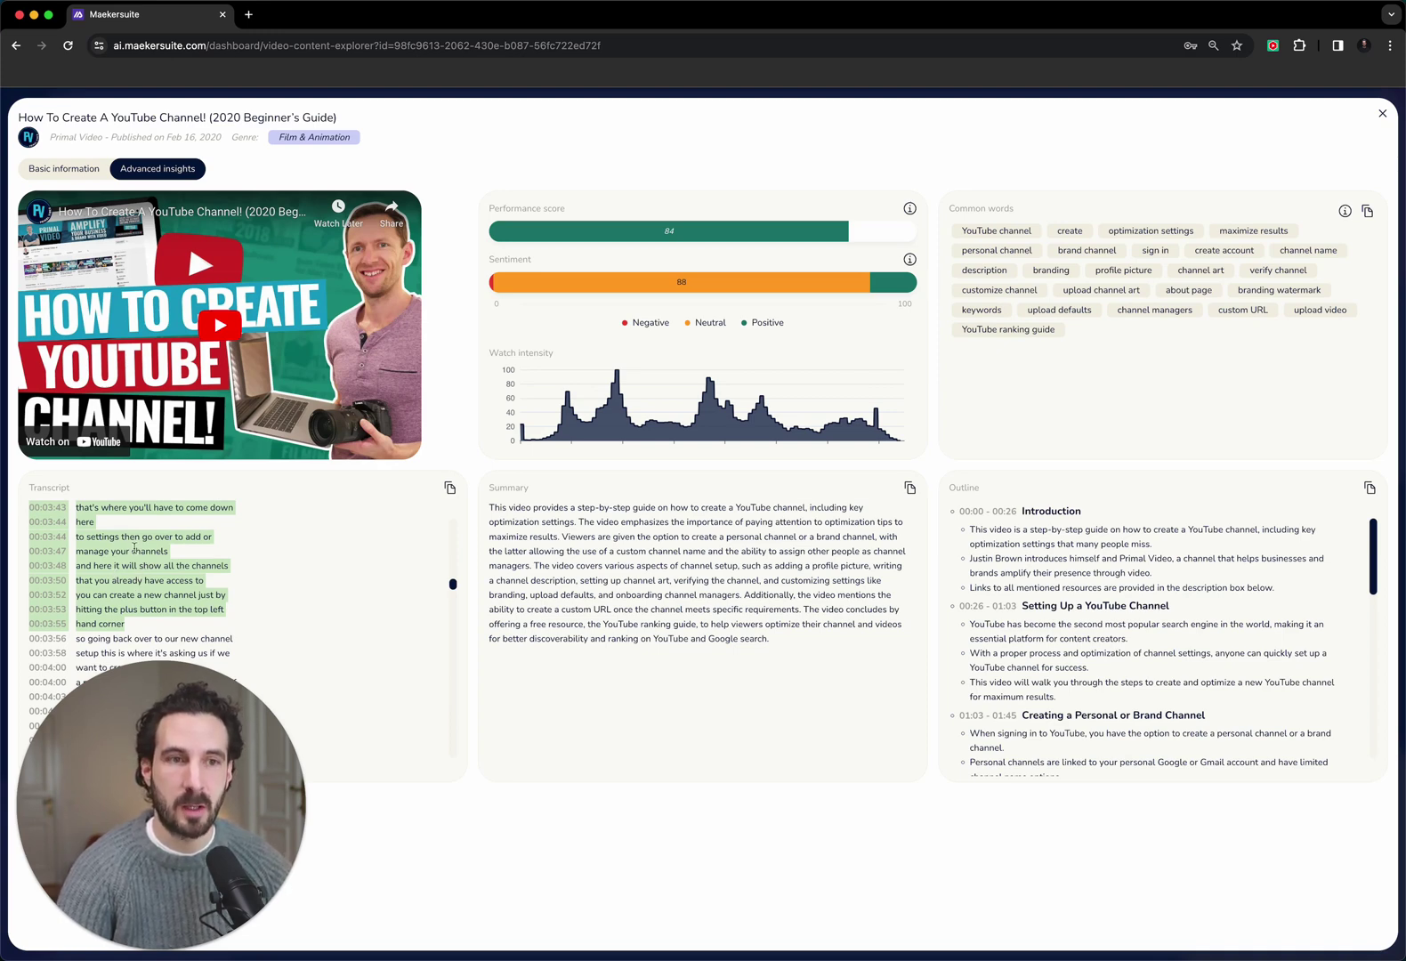
pyautogui.scroll(1, 115, 575)
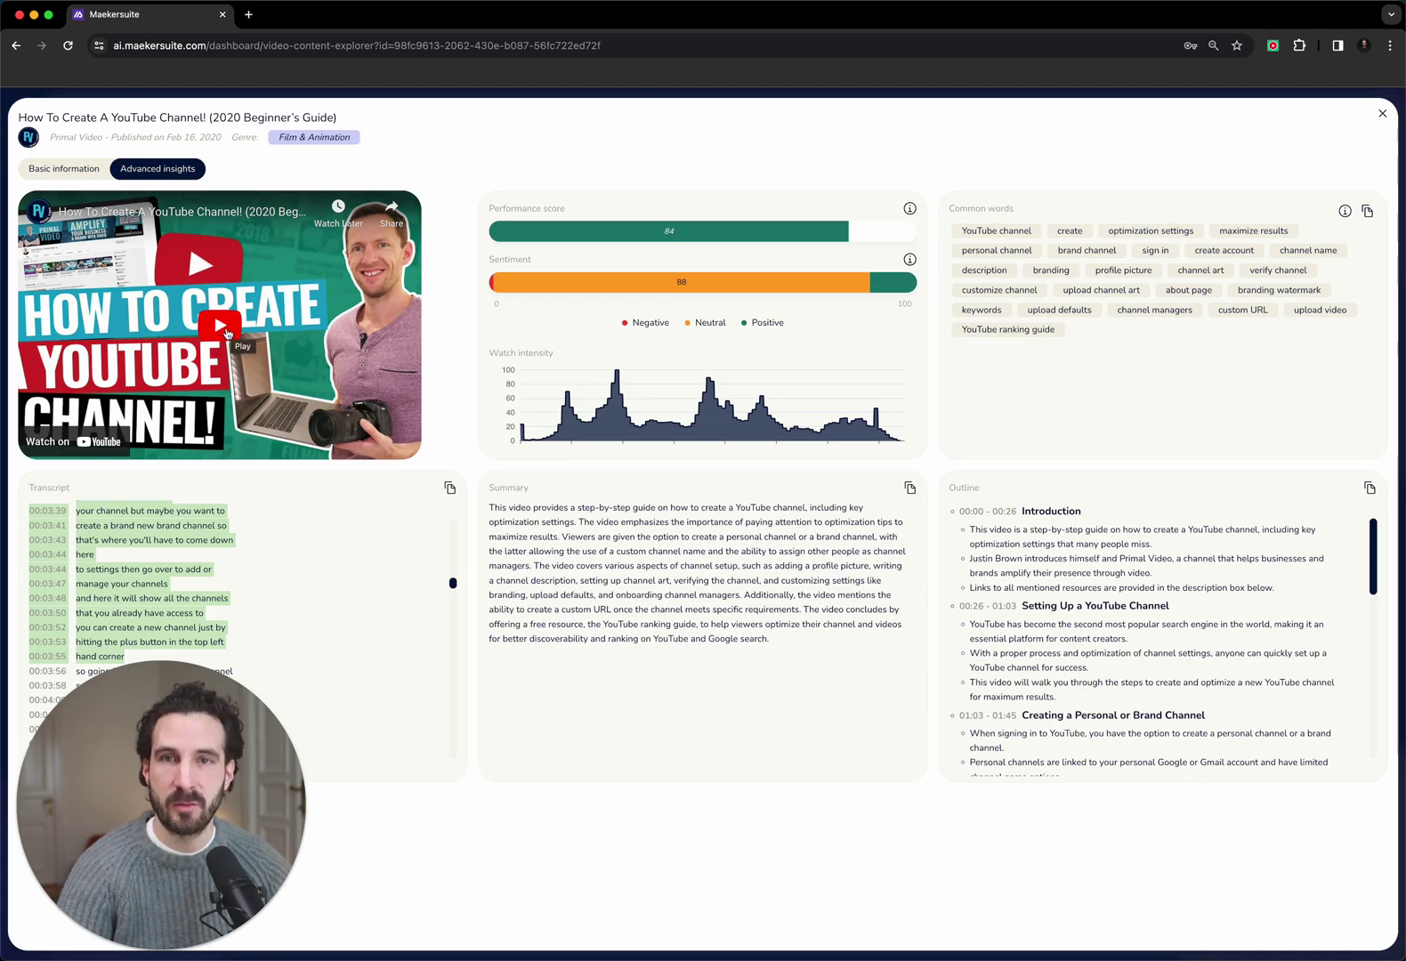
# Play the embedded video and scrub it to about 3:47 in Setting Up Your Channel.
pyautogui.click(229, 329)
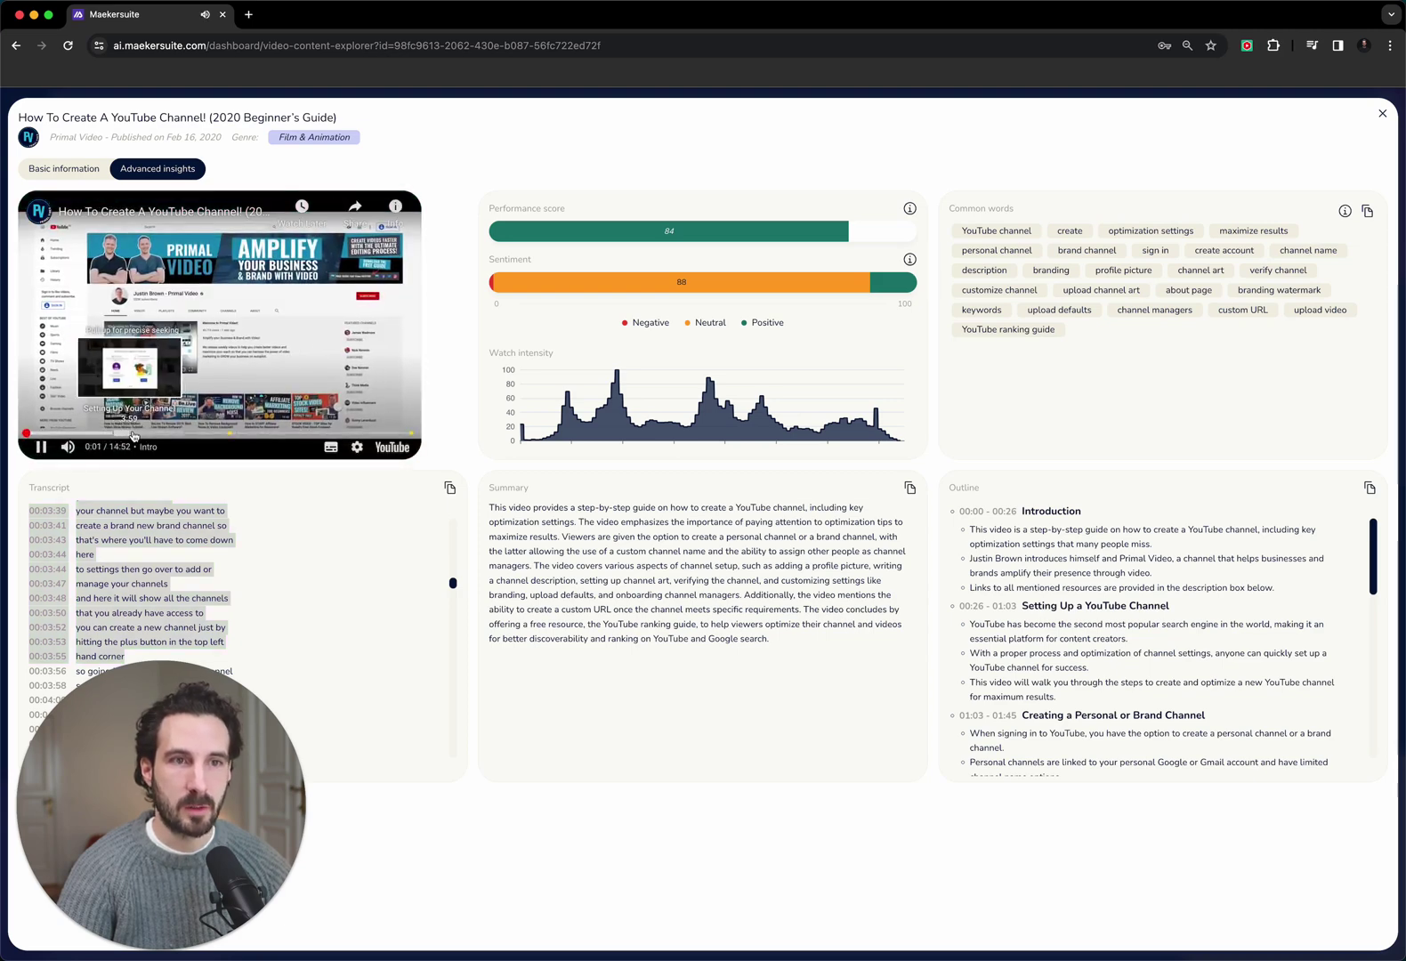
pyautogui.click(121, 434)
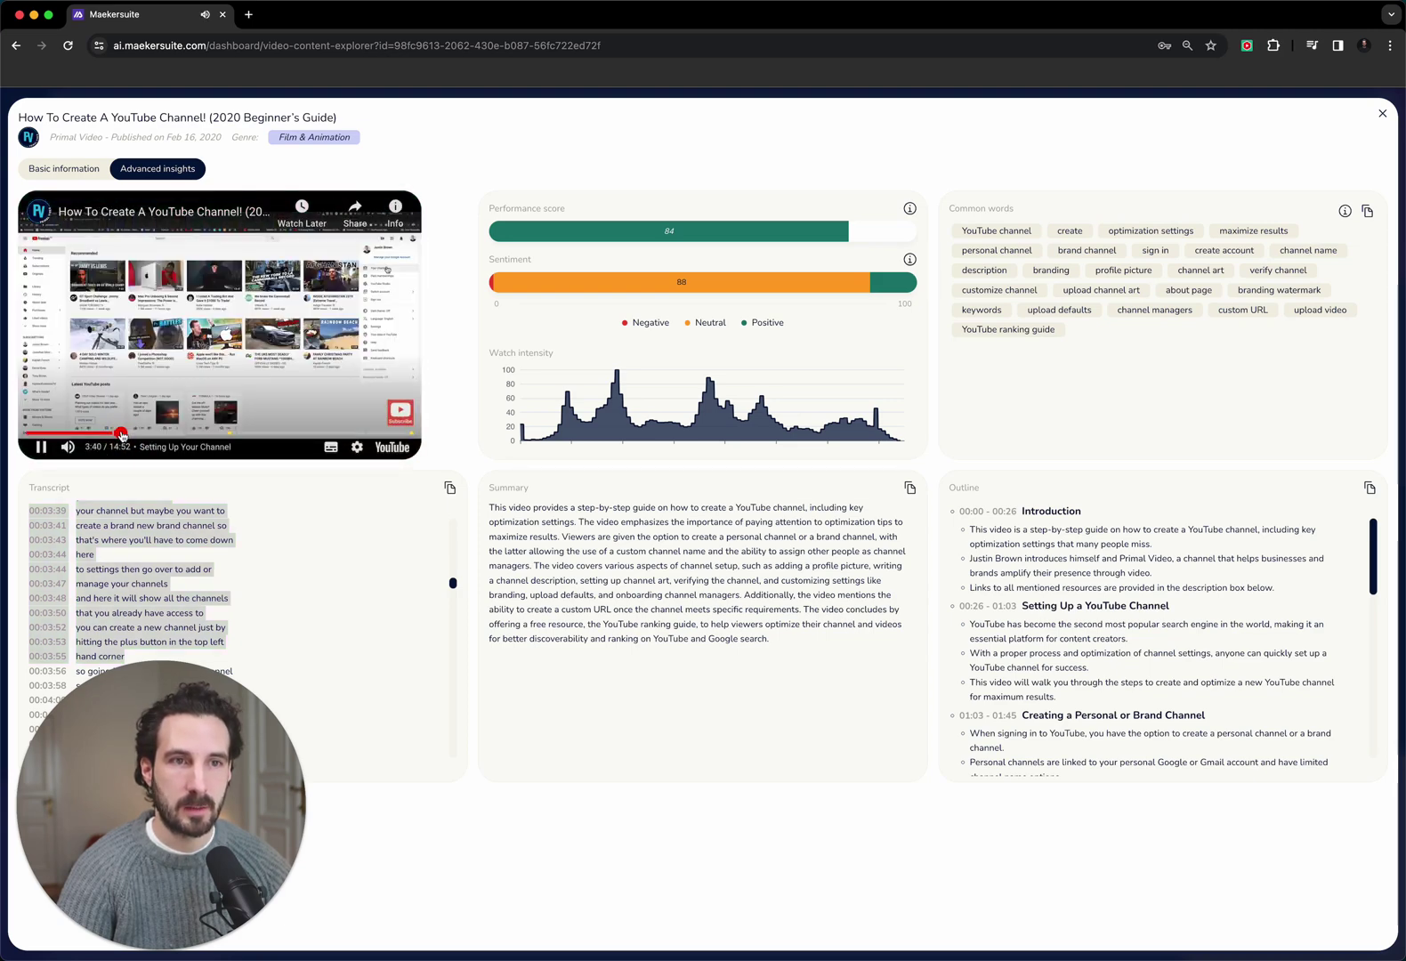
pyautogui.moveTo(121, 434); pyautogui.dragTo(126, 434)
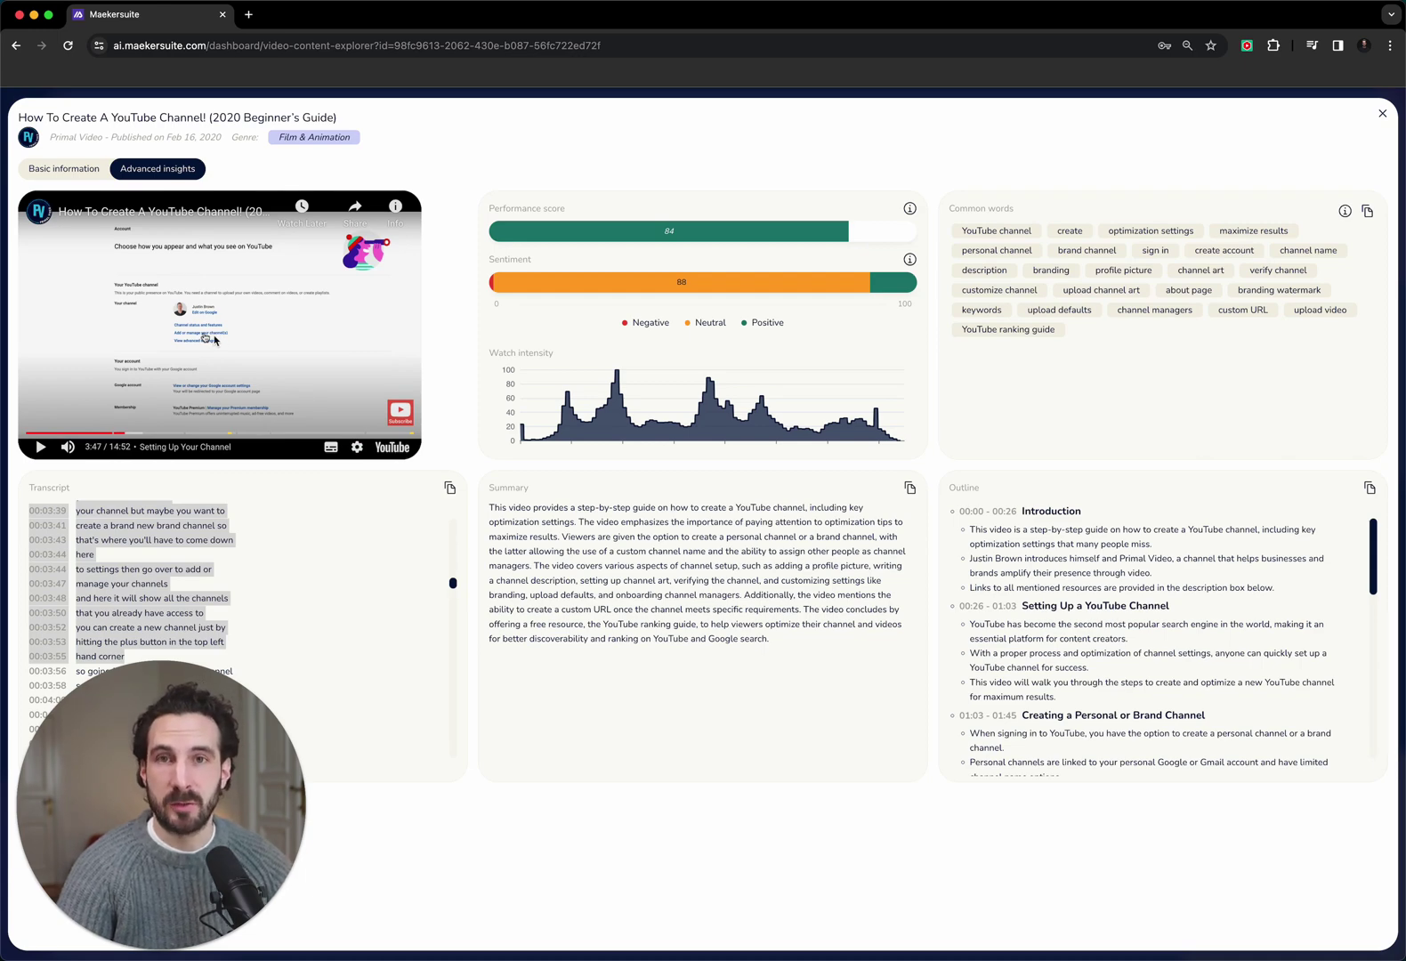
# Close the video details modal and scroll back up to the found-topics bubble chart.
pyautogui.click(1380, 113)
pyautogui.scroll(10, 603, 384)
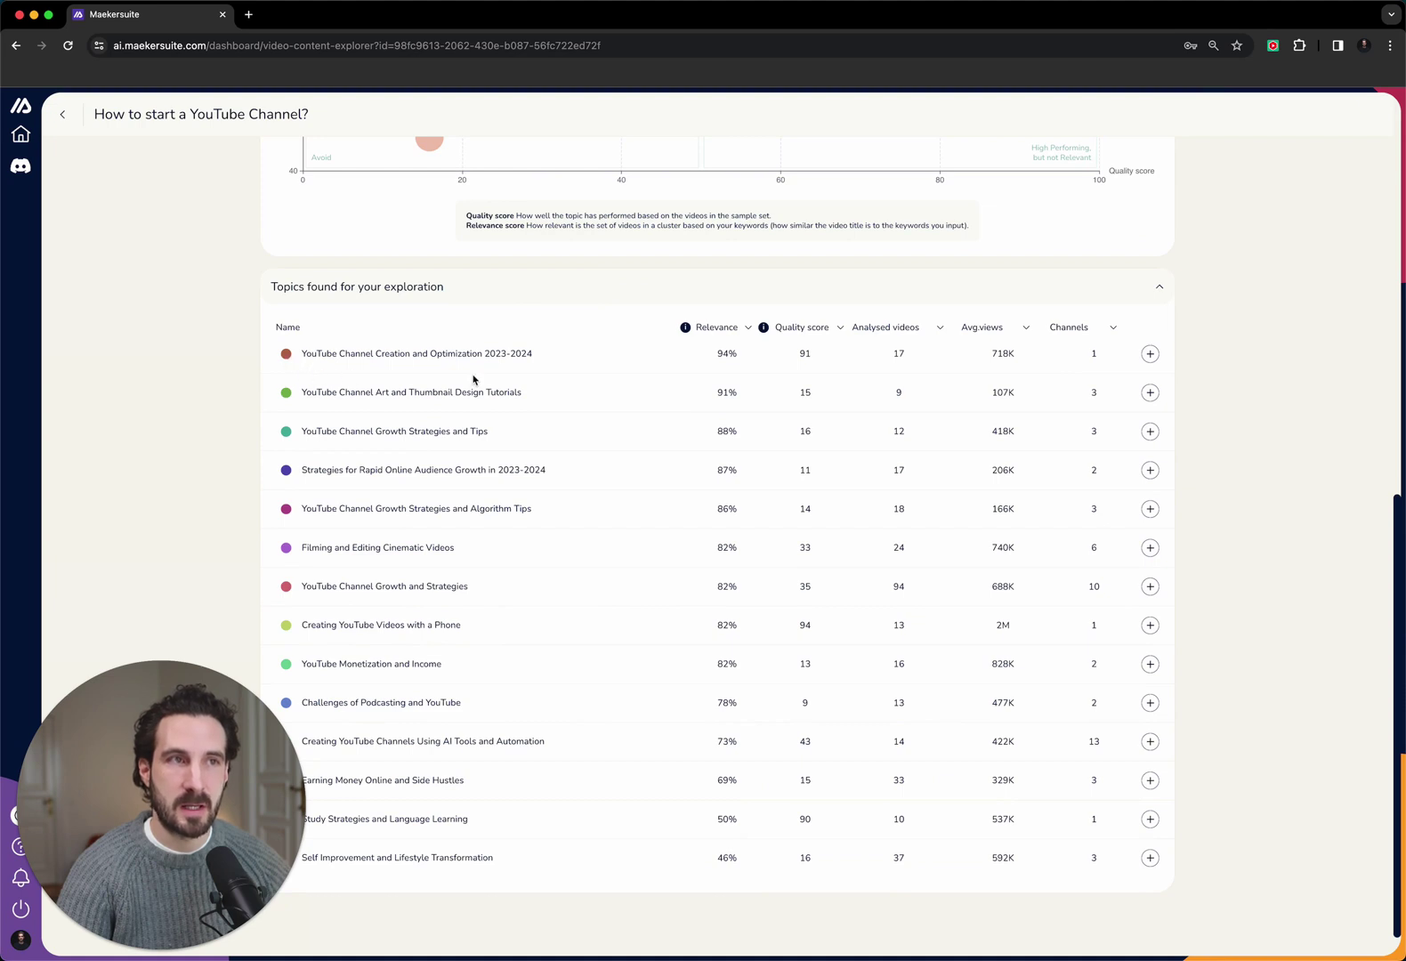
pyautogui.scroll(3, 474, 380)
pyautogui.scroll(1, 474, 380)
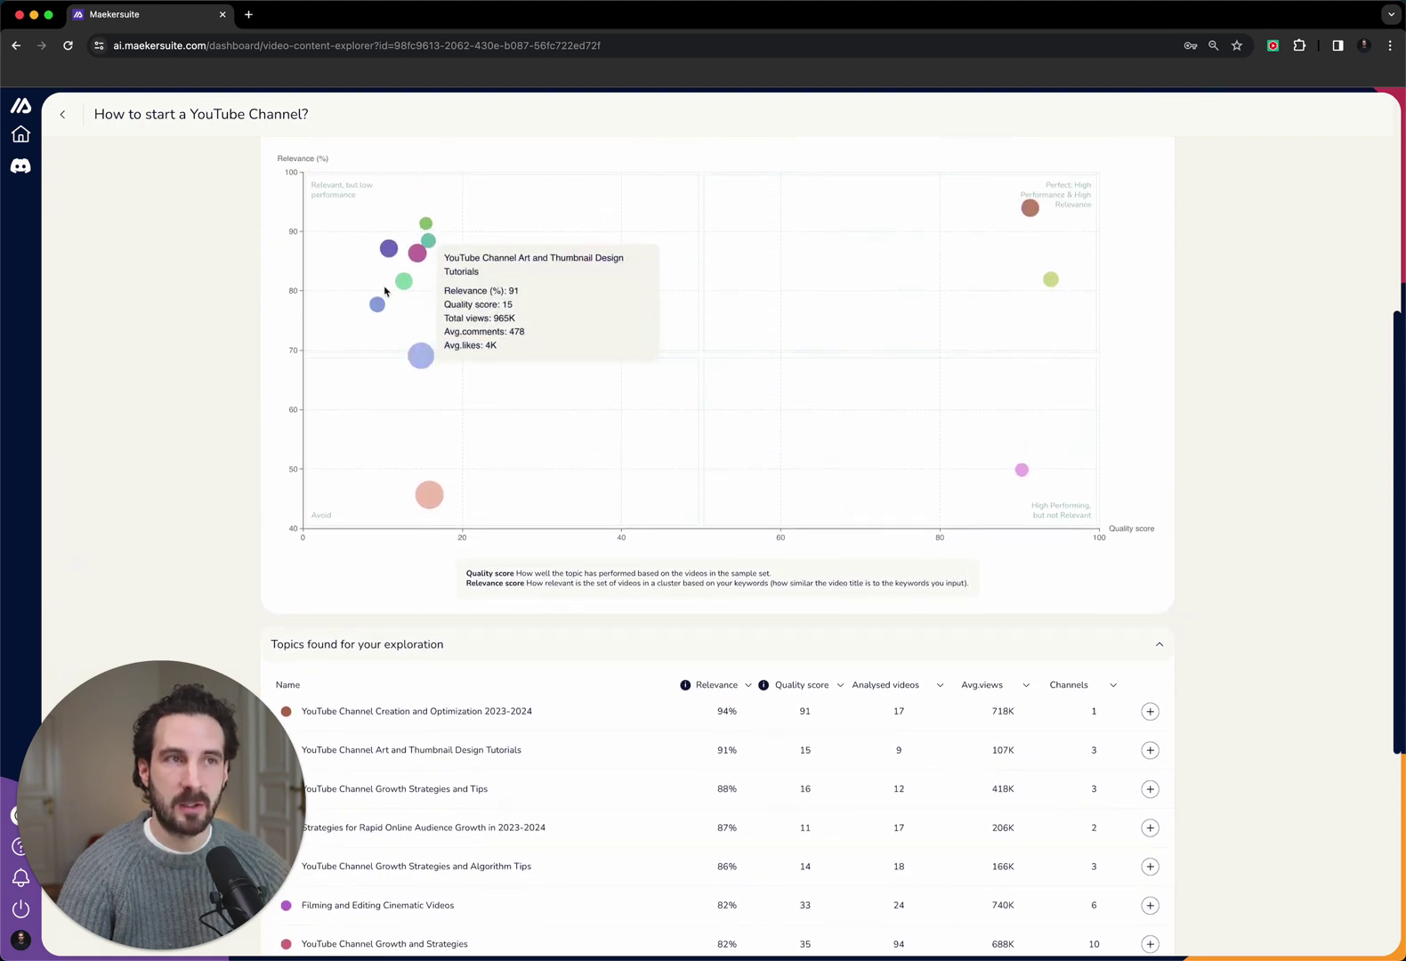
pyautogui.moveTo(593, 281)
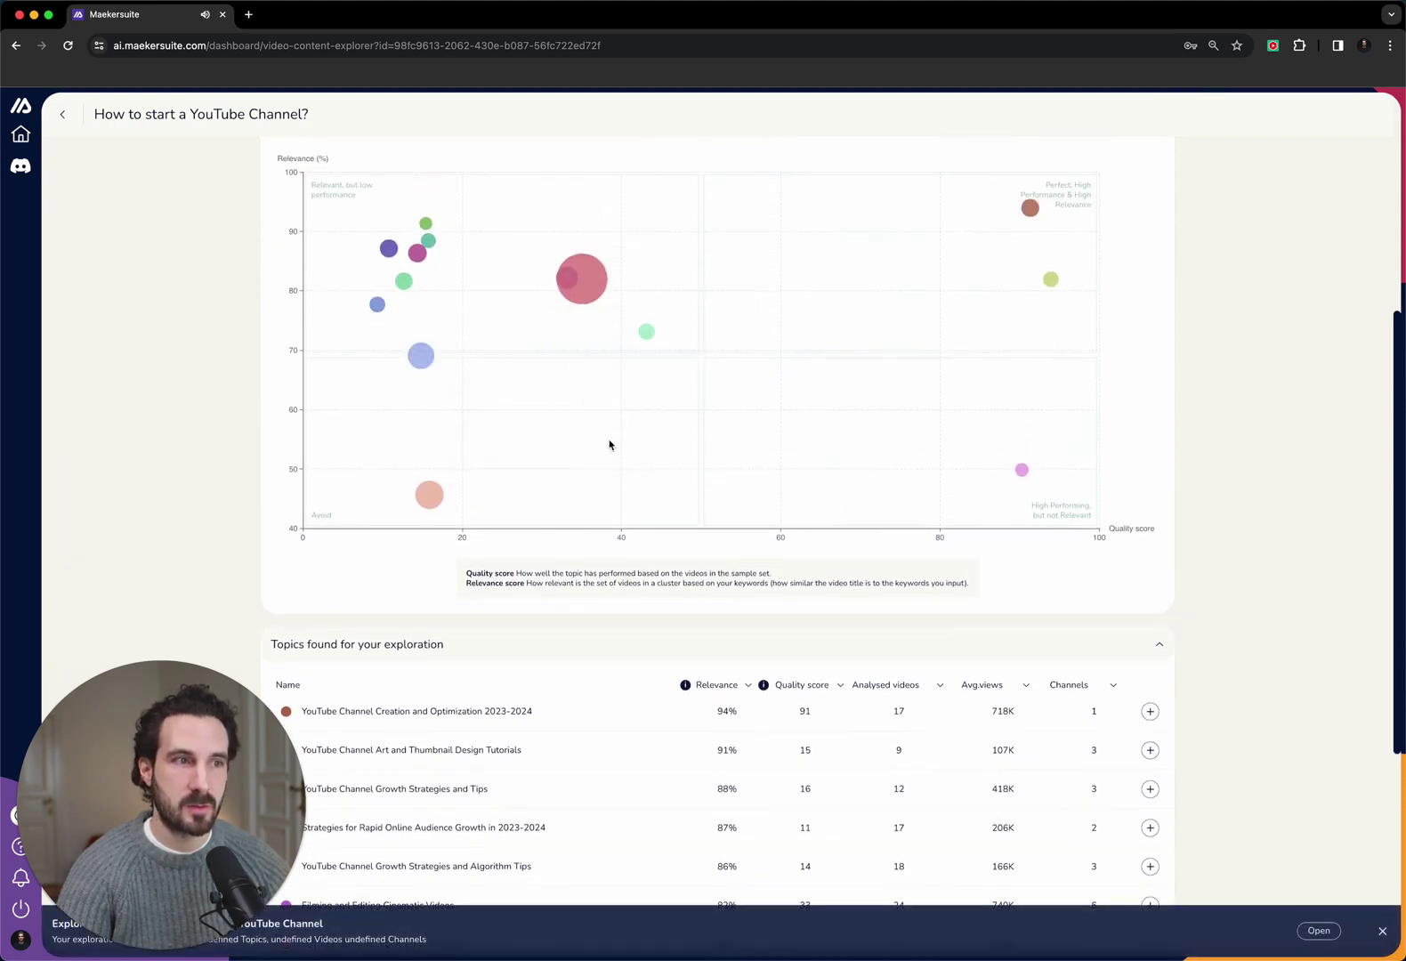
pyautogui.scroll(-1, 431, 492)
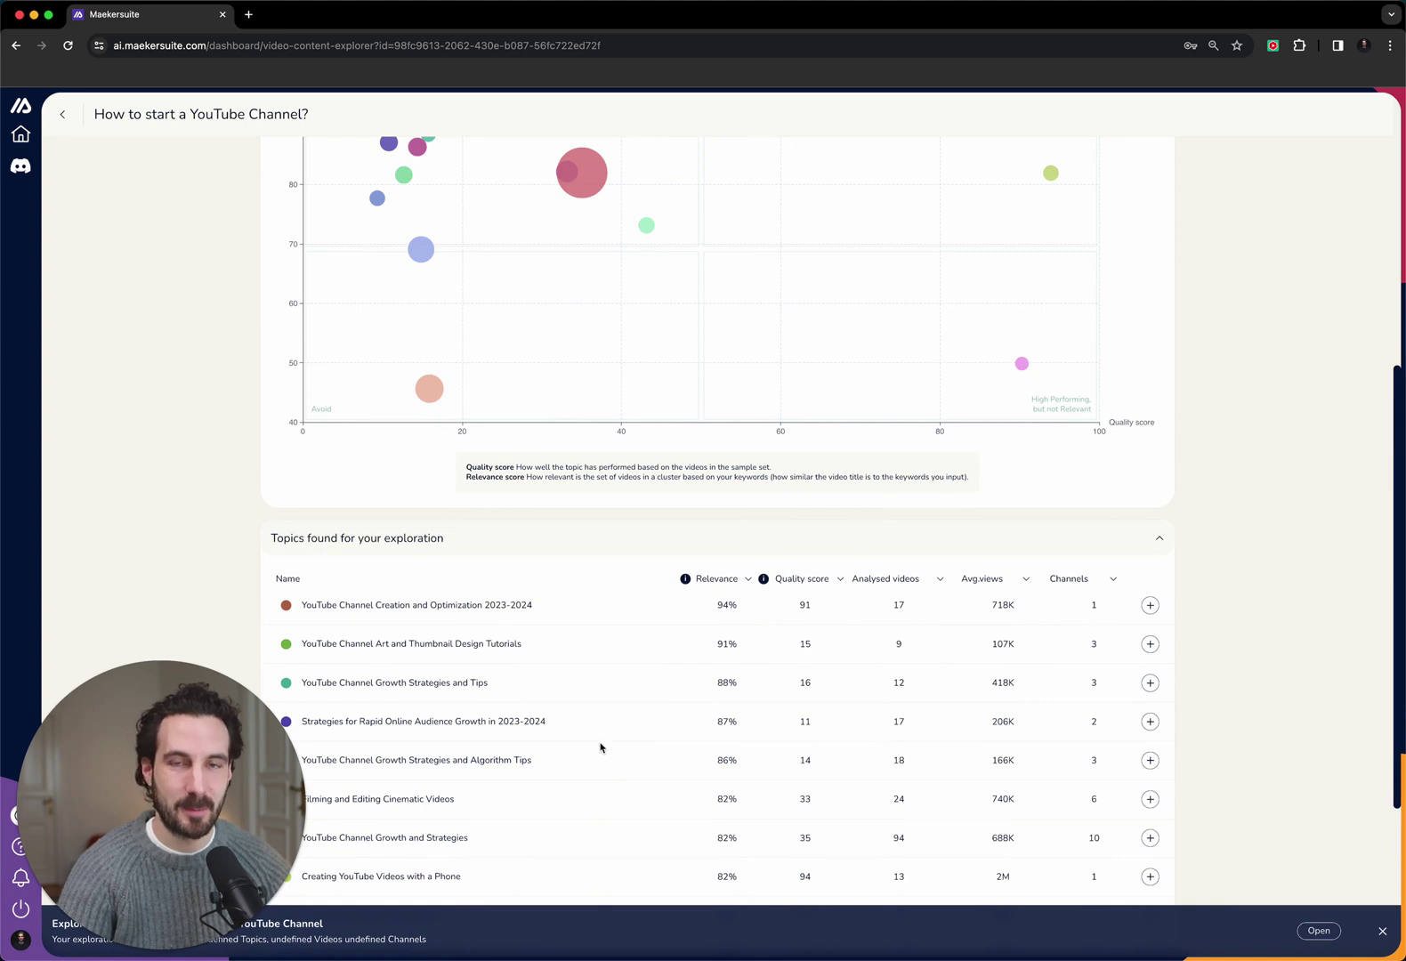
# Dismiss the notification banner about the new exploration.
pyautogui.click(1380, 932)
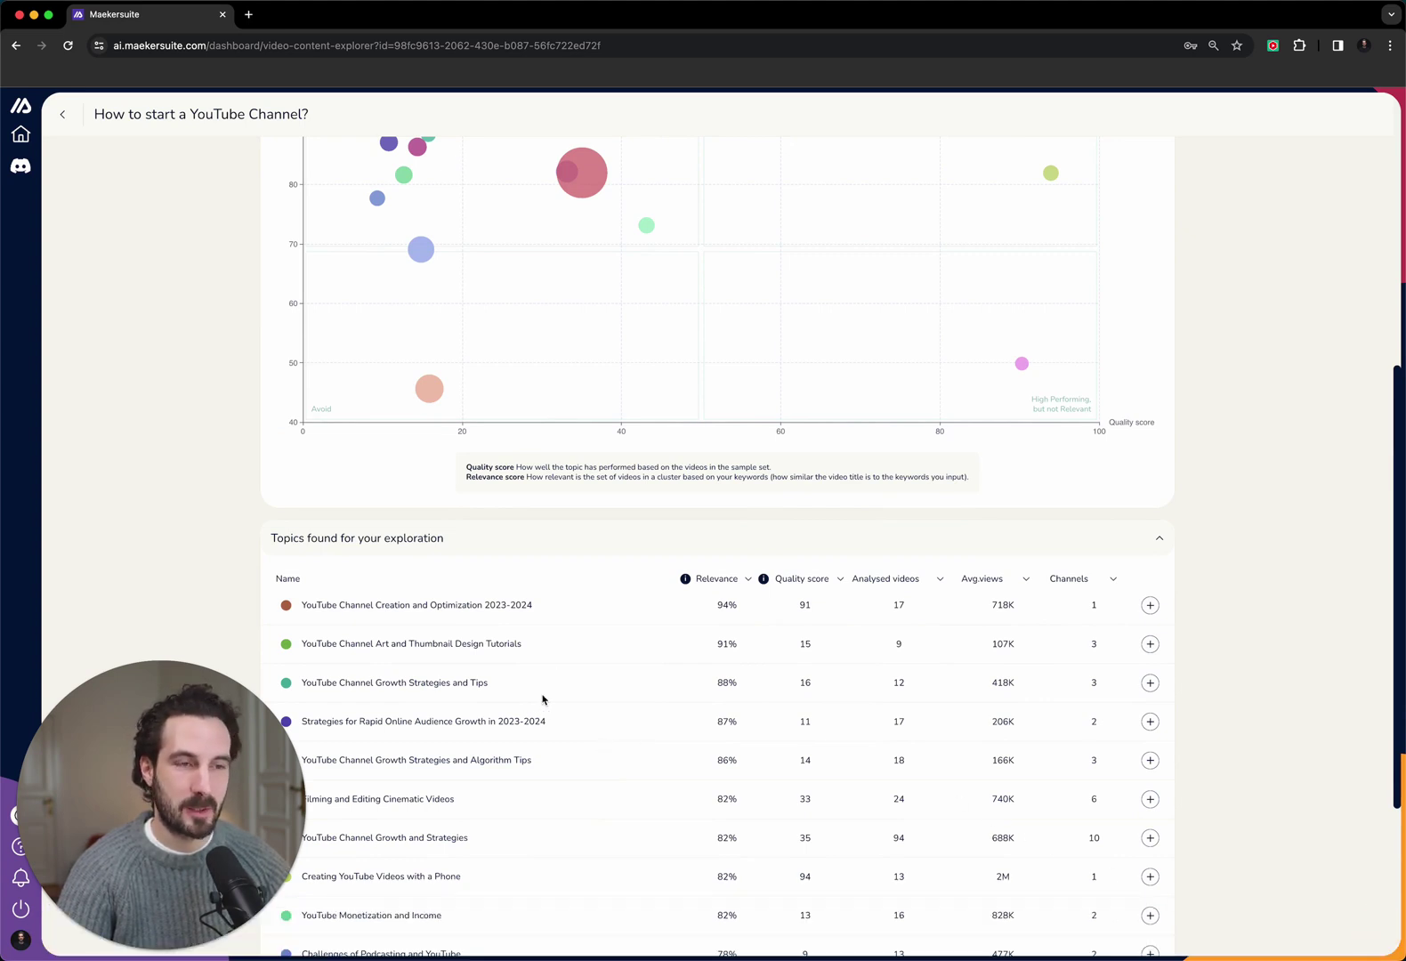
pyautogui.scroll(-1, 542, 699)
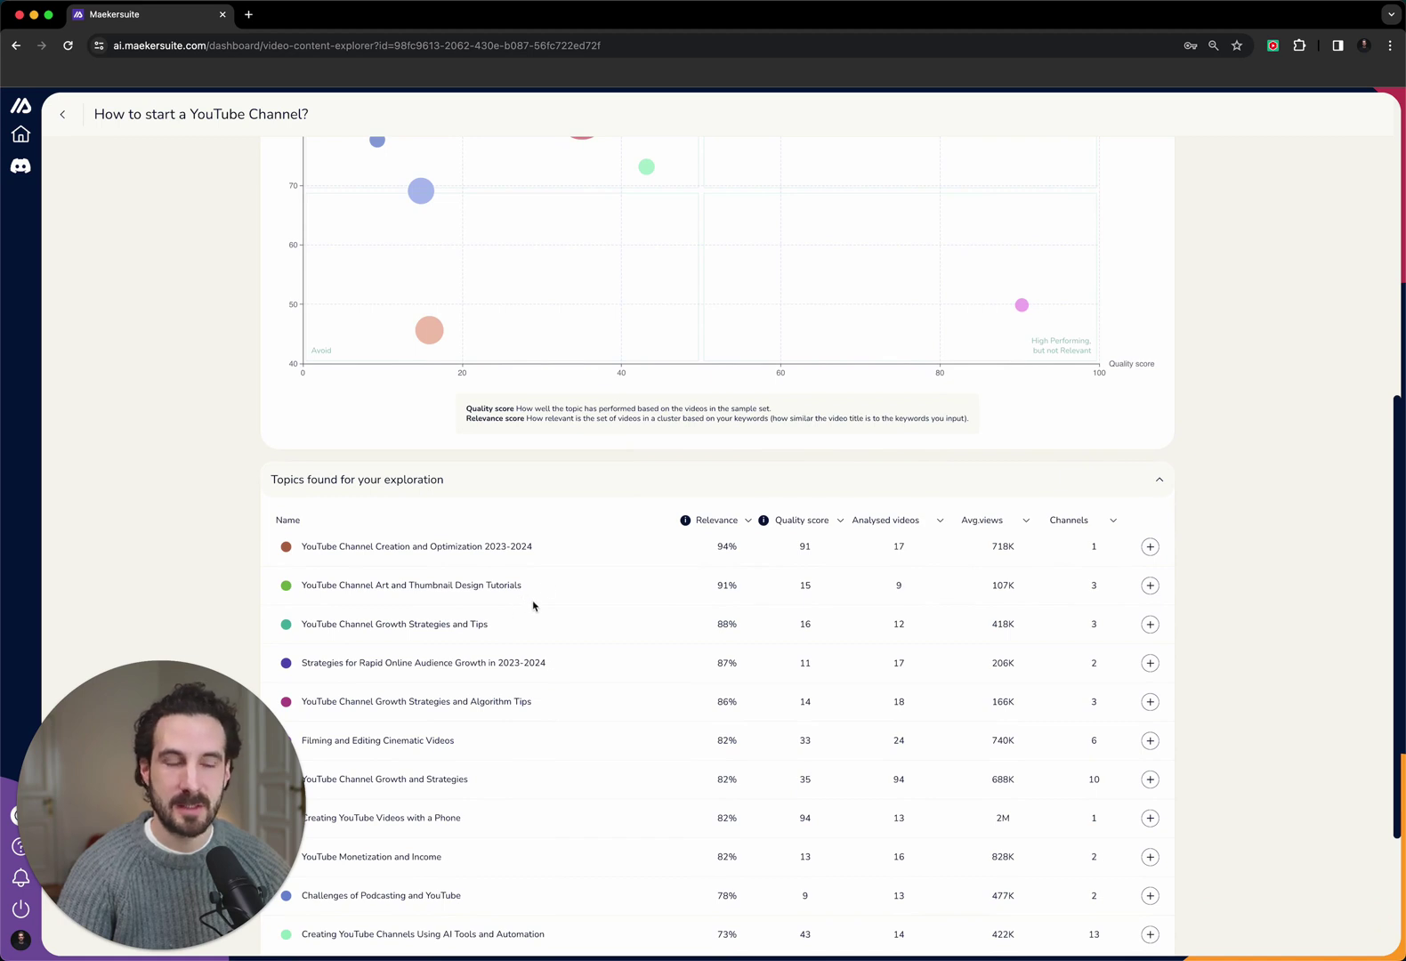
pyautogui.scroll(-1, 534, 606)
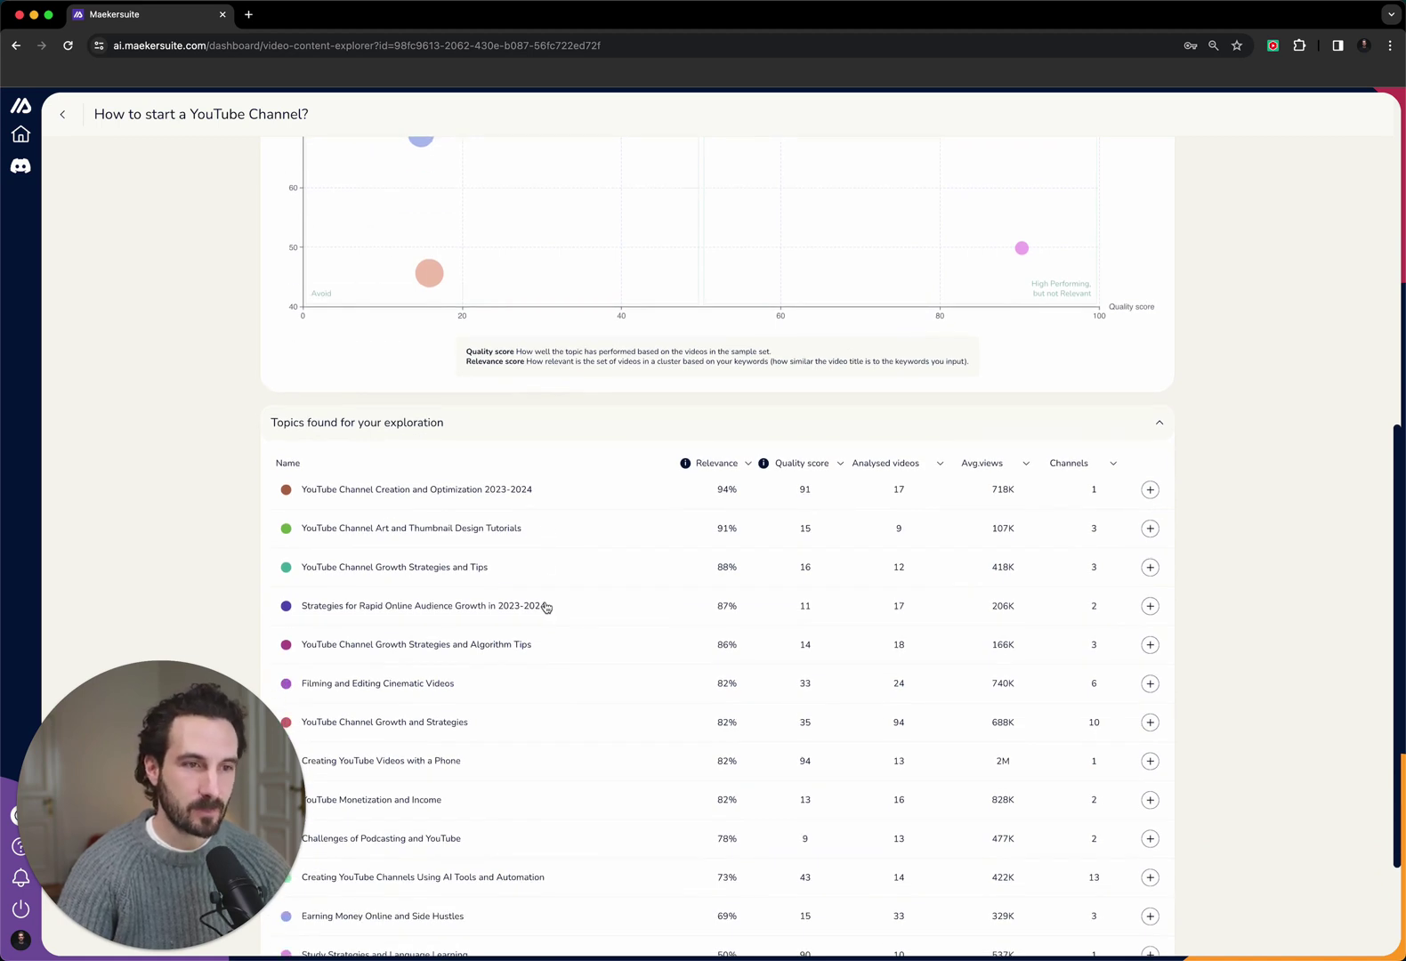
# Toggle topic sorting by Relevance and Quality score, ending on Relevance highest first.
pyautogui.click(733, 464)
pyautogui.click(731, 467)
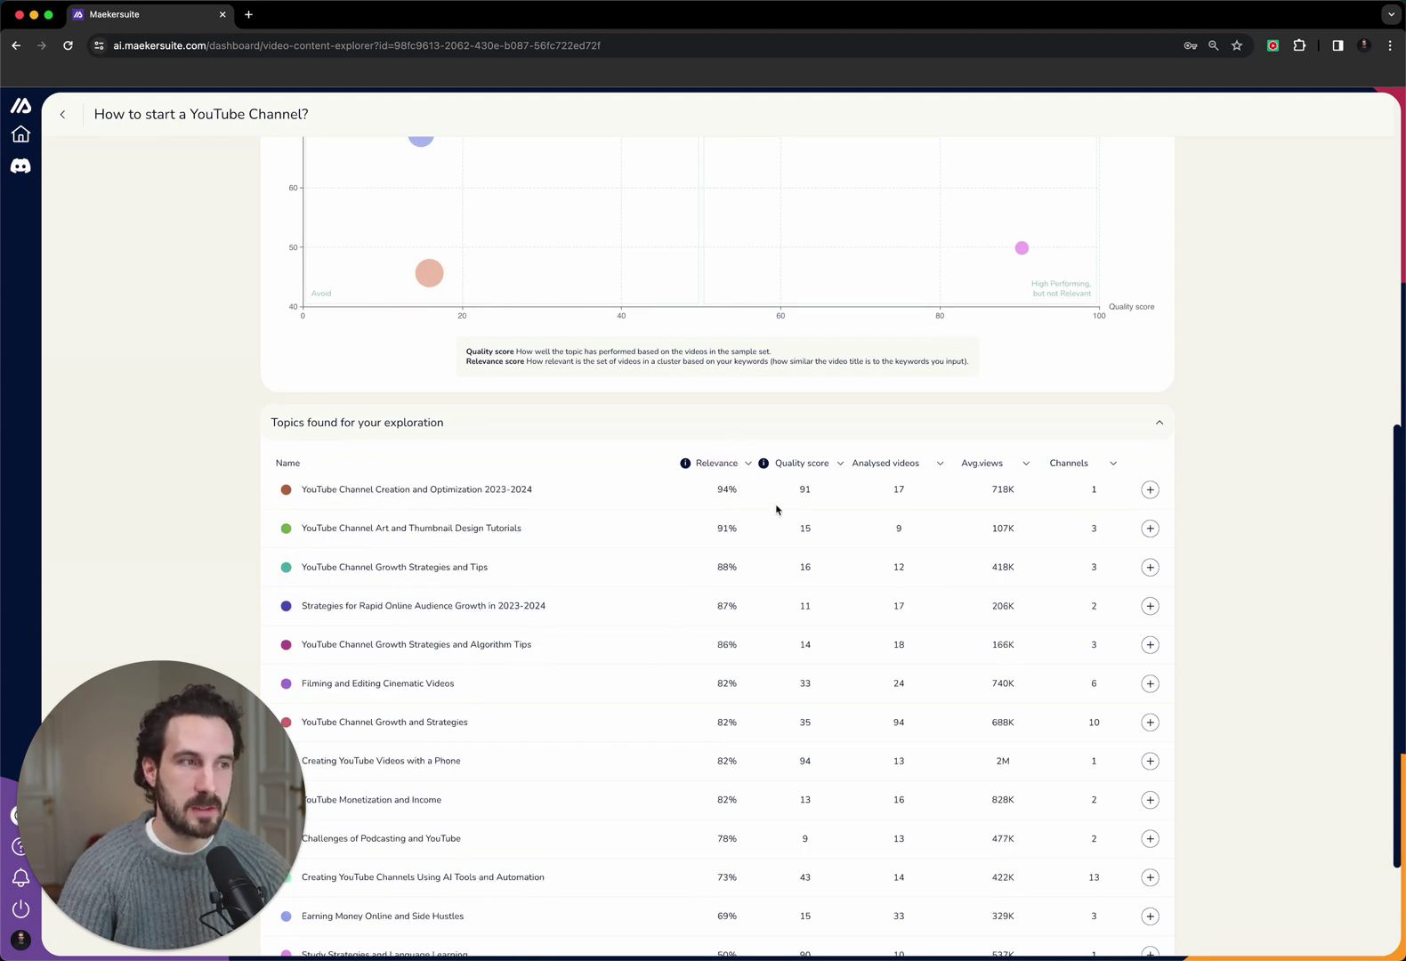
pyautogui.click(817, 465)
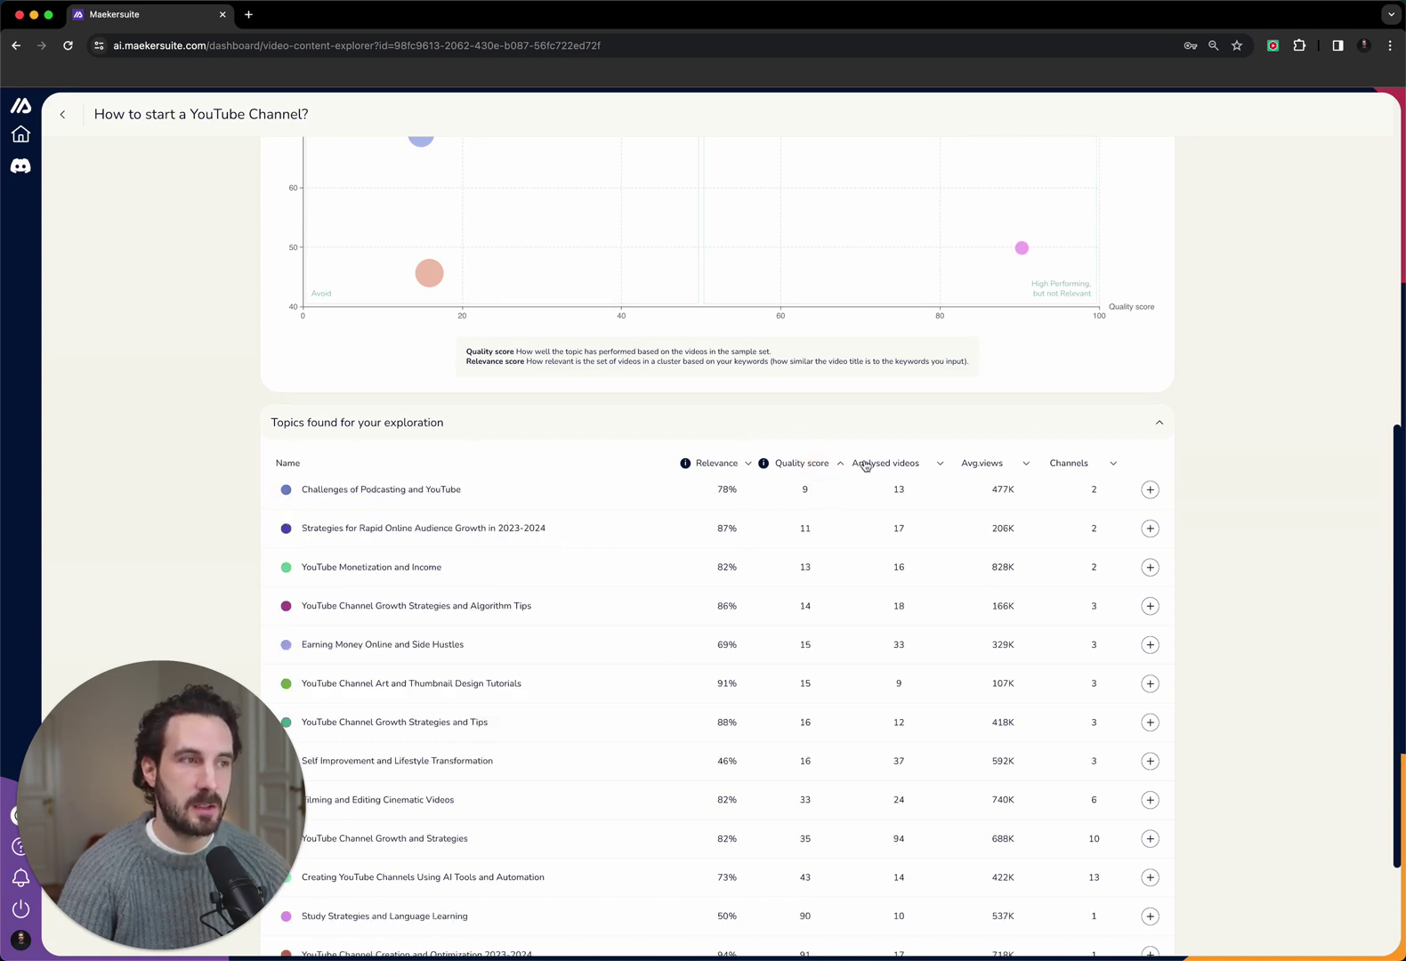
pyautogui.click(819, 463)
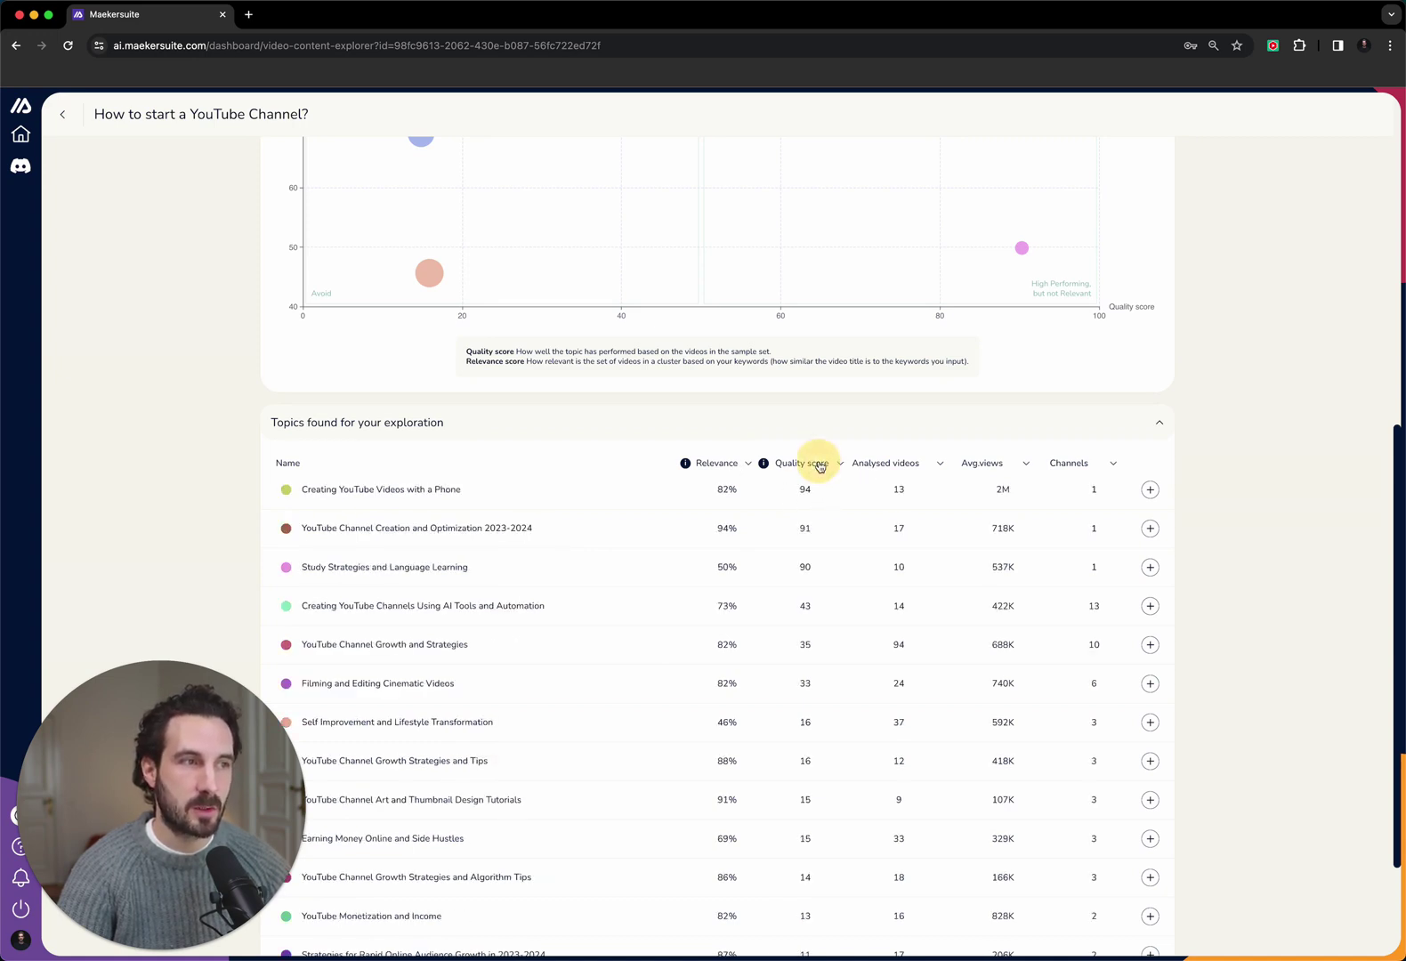
pyautogui.click(726, 465)
pyautogui.click(728, 463)
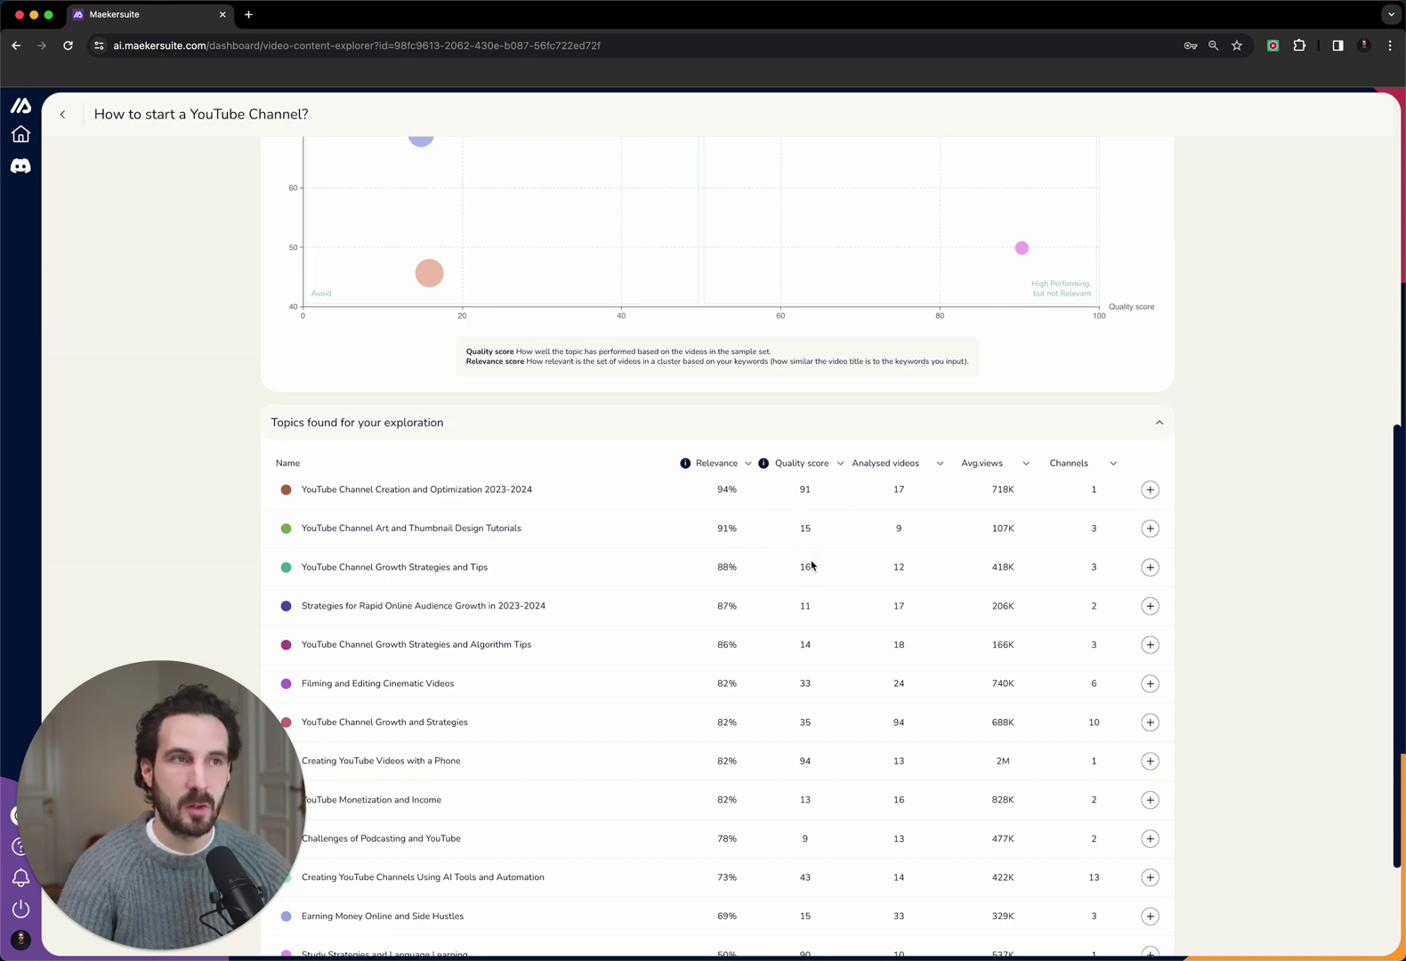
pyautogui.scroll(5, 810, 565)
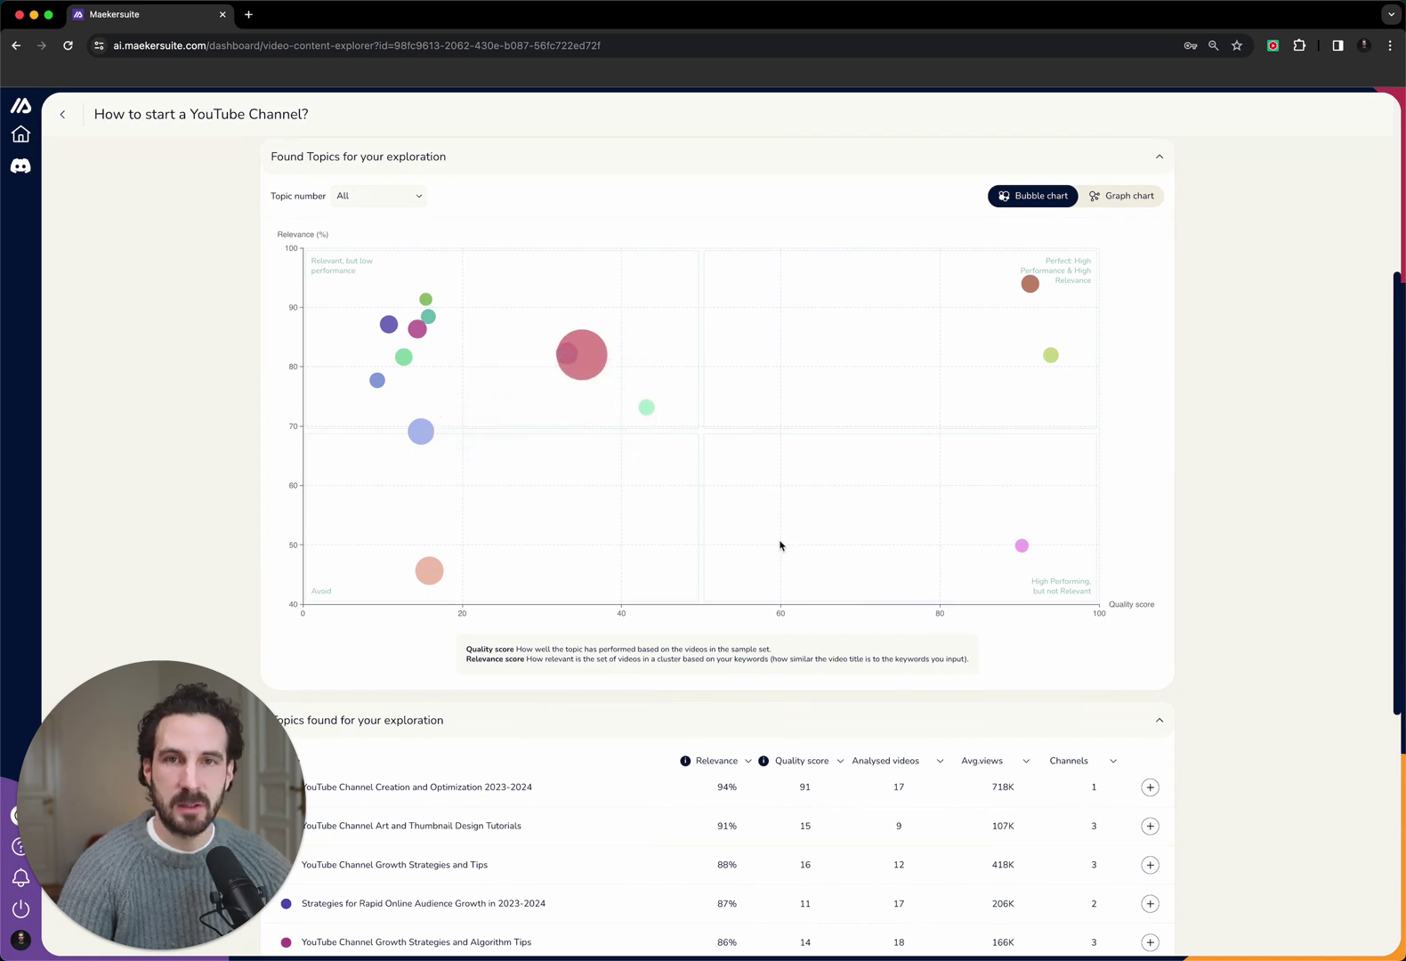
pyautogui.moveTo(1029, 283)
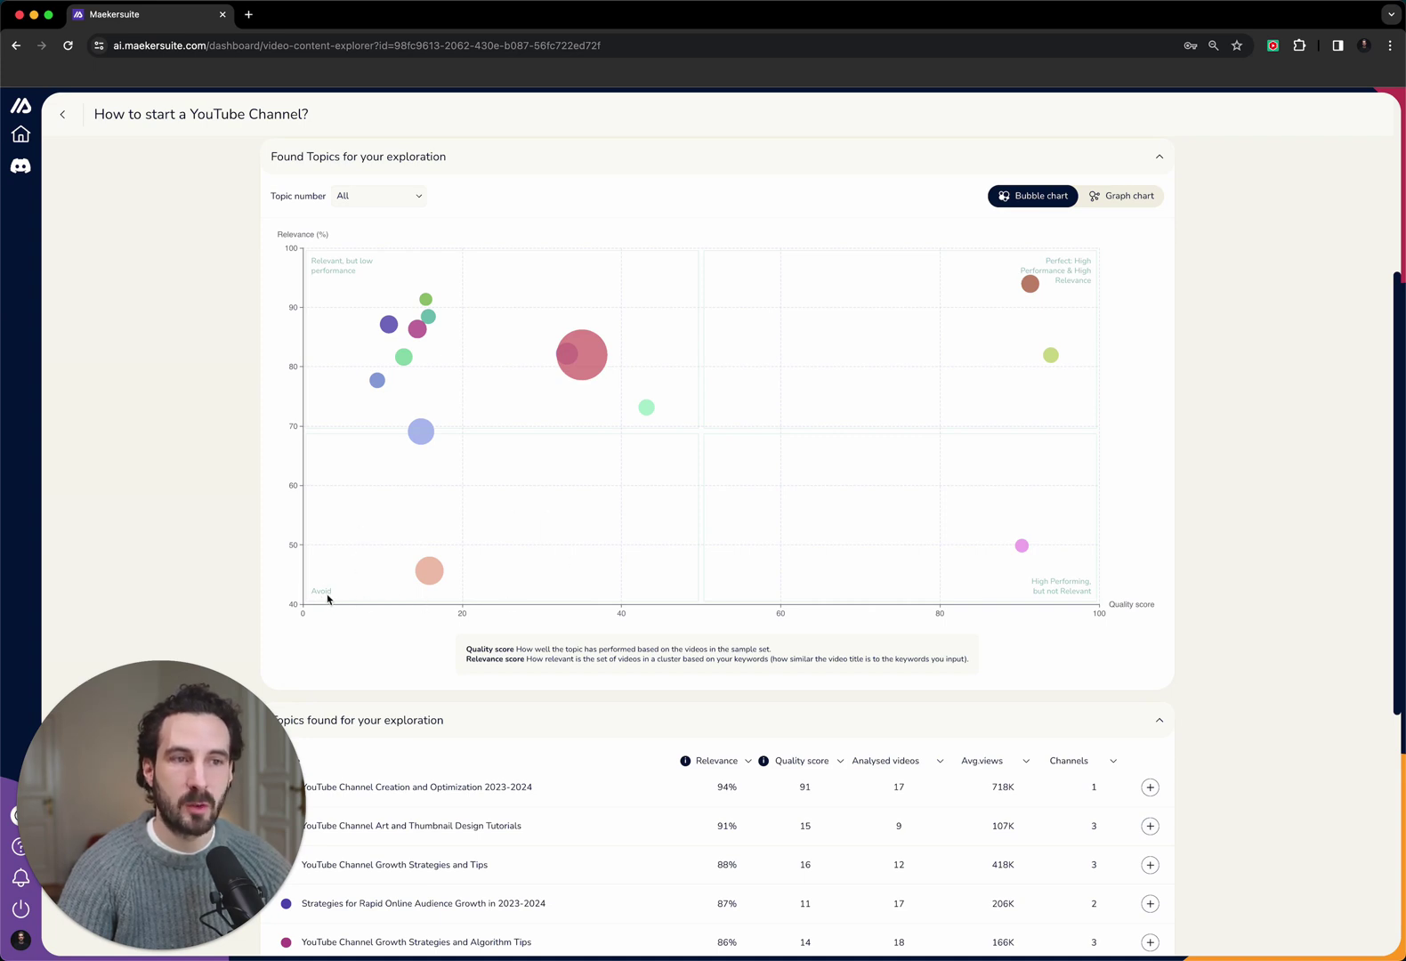
pyautogui.moveTo(435, 578)
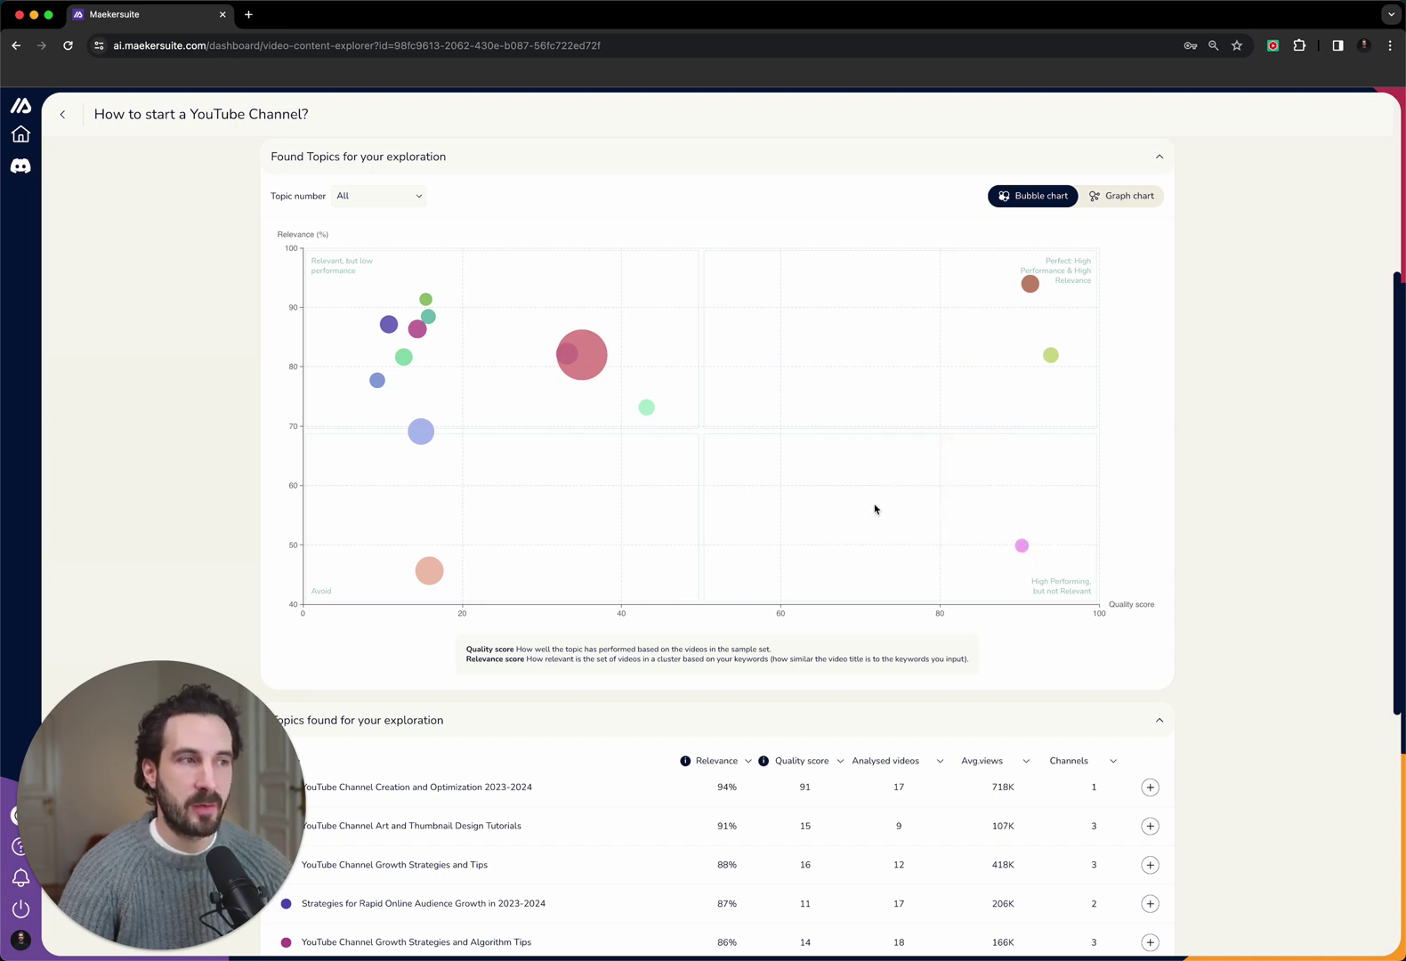
pyautogui.moveTo(1023, 549)
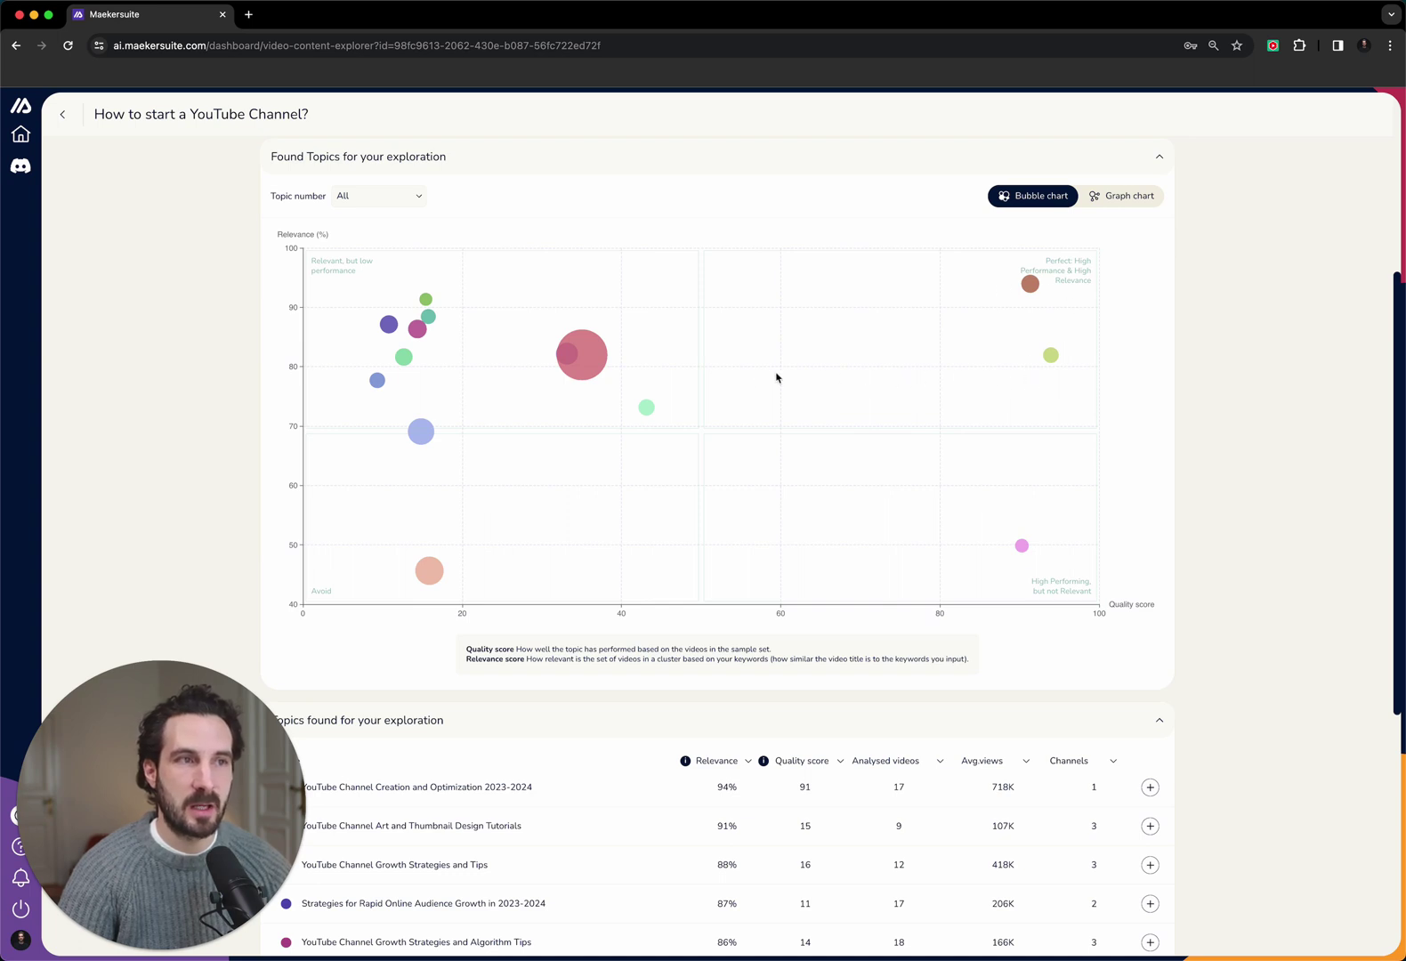
pyautogui.moveTo(496, 333)
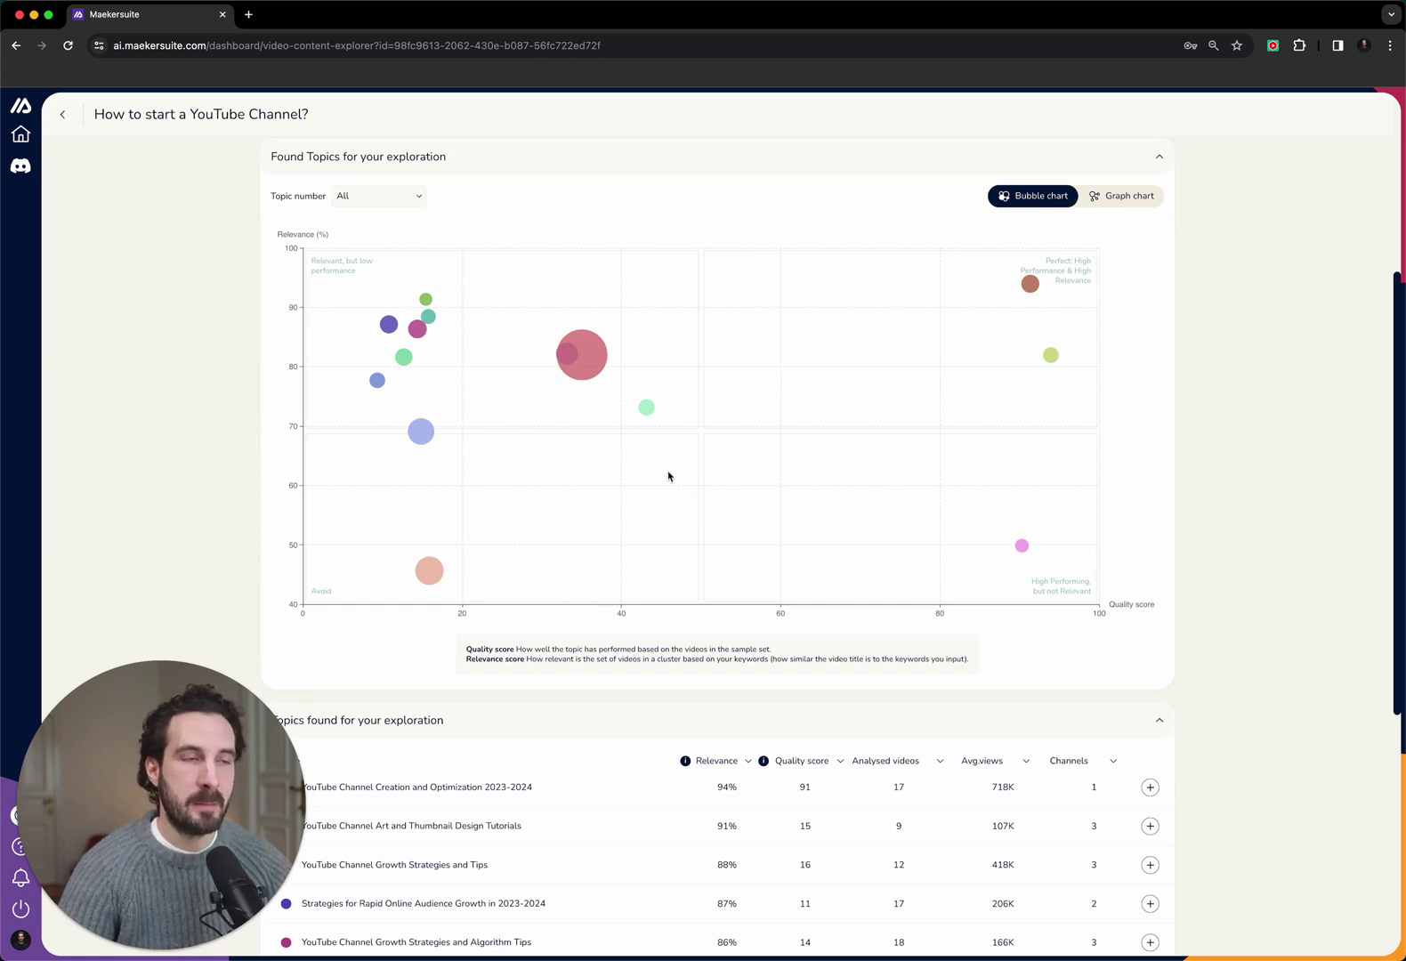
pyautogui.scroll(-5, 656, 486)
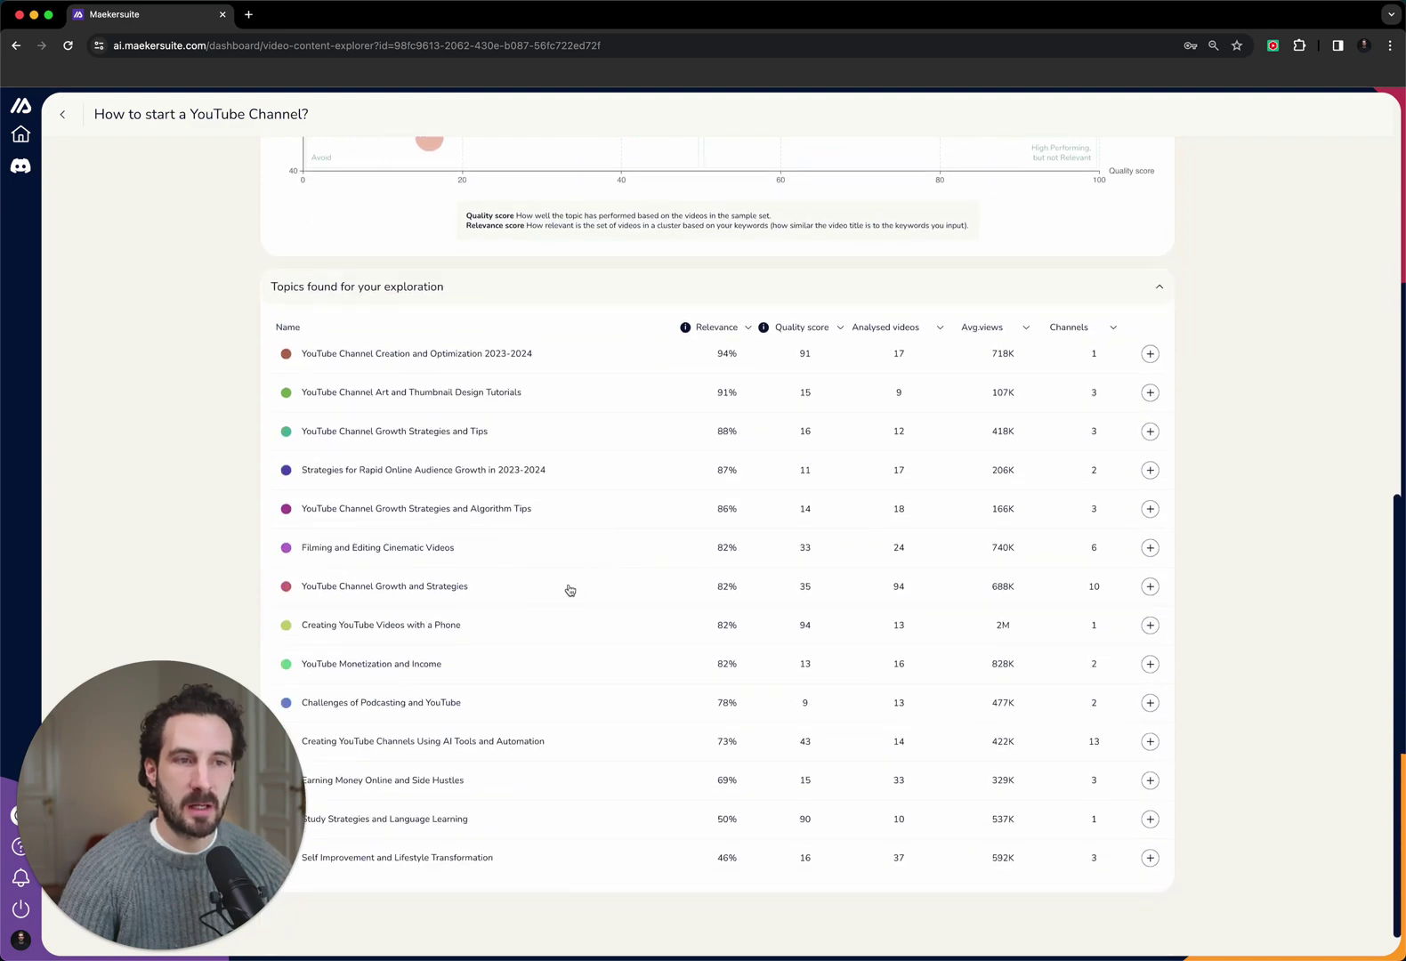
pyautogui.scroll(5, 567, 587)
pyautogui.scroll(-4, 568, 586)
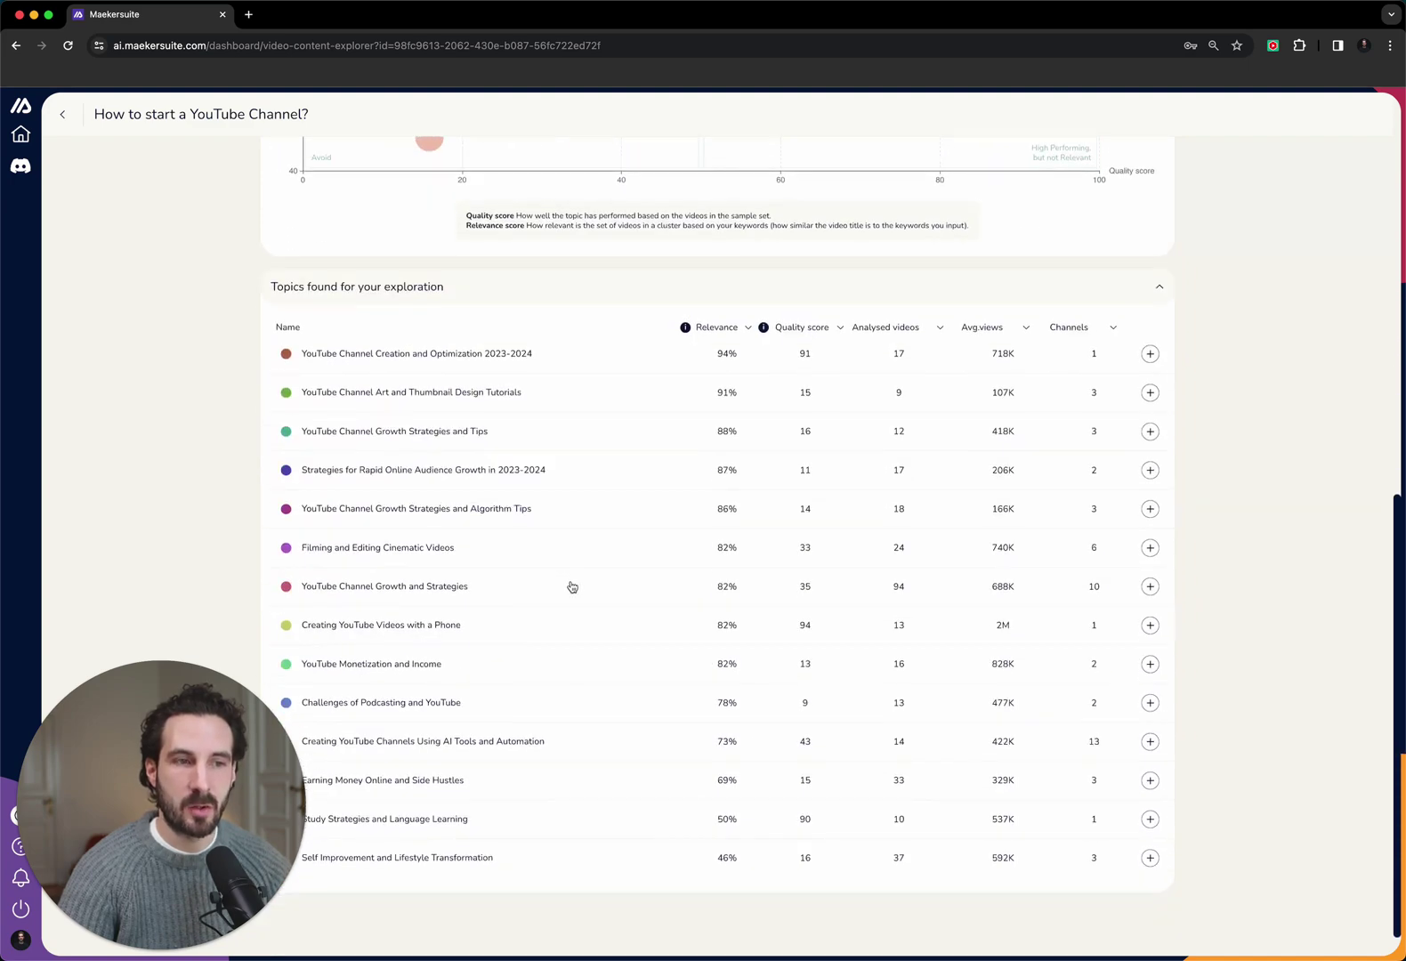
pyautogui.scroll(8, 580, 540)
pyautogui.scroll(-3, 585, 544)
pyautogui.scroll(1, 587, 524)
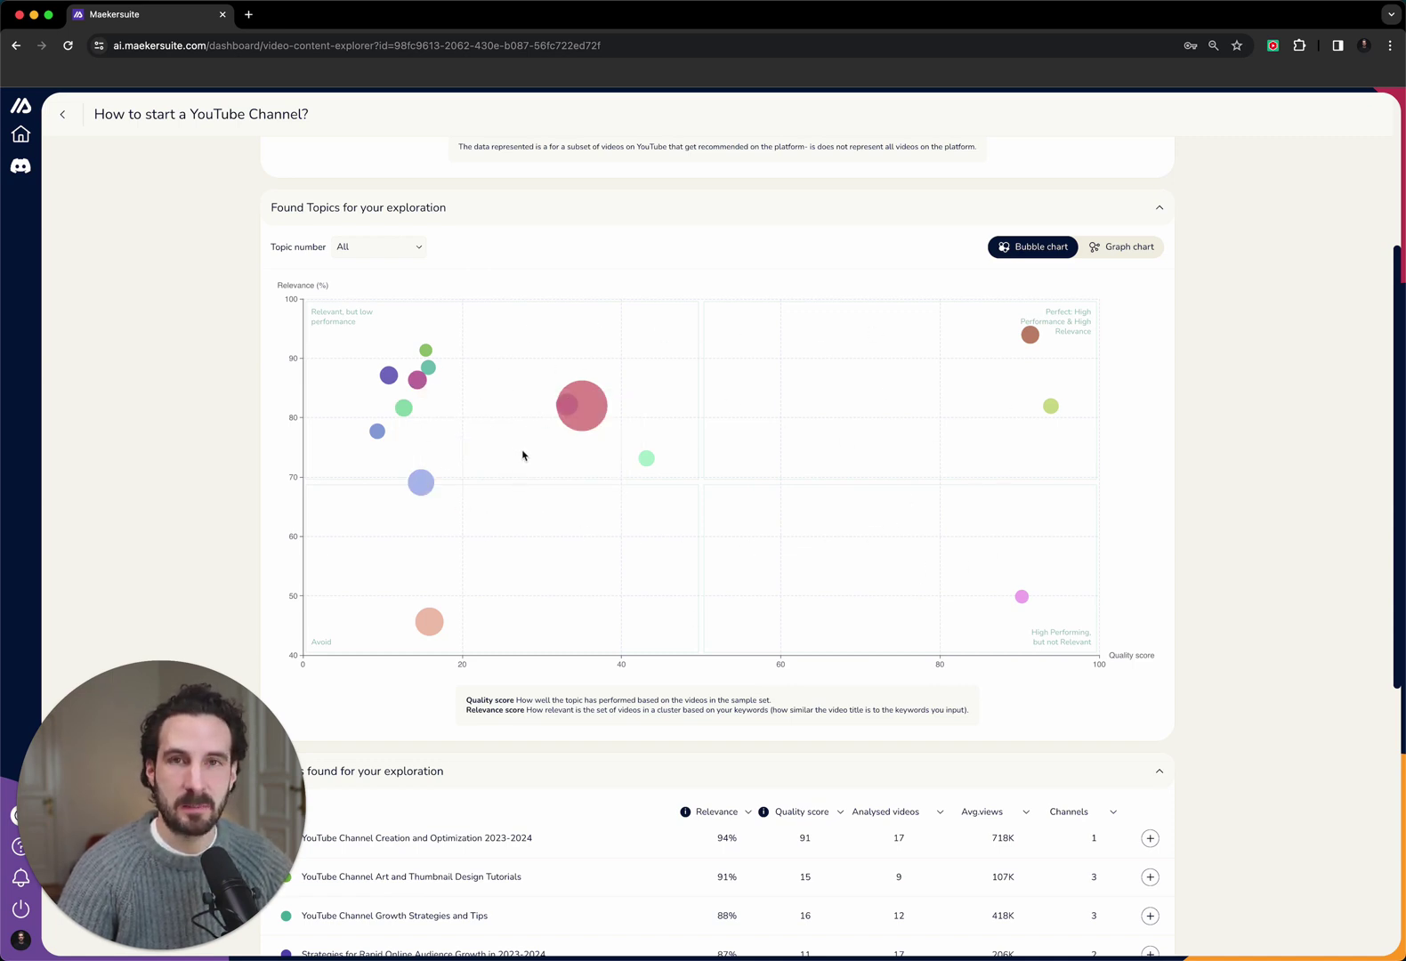
# Expand the Top 5 video ideas section and open the Global topic-cluster dropdown.
pyautogui.scroll(3, 530, 430)
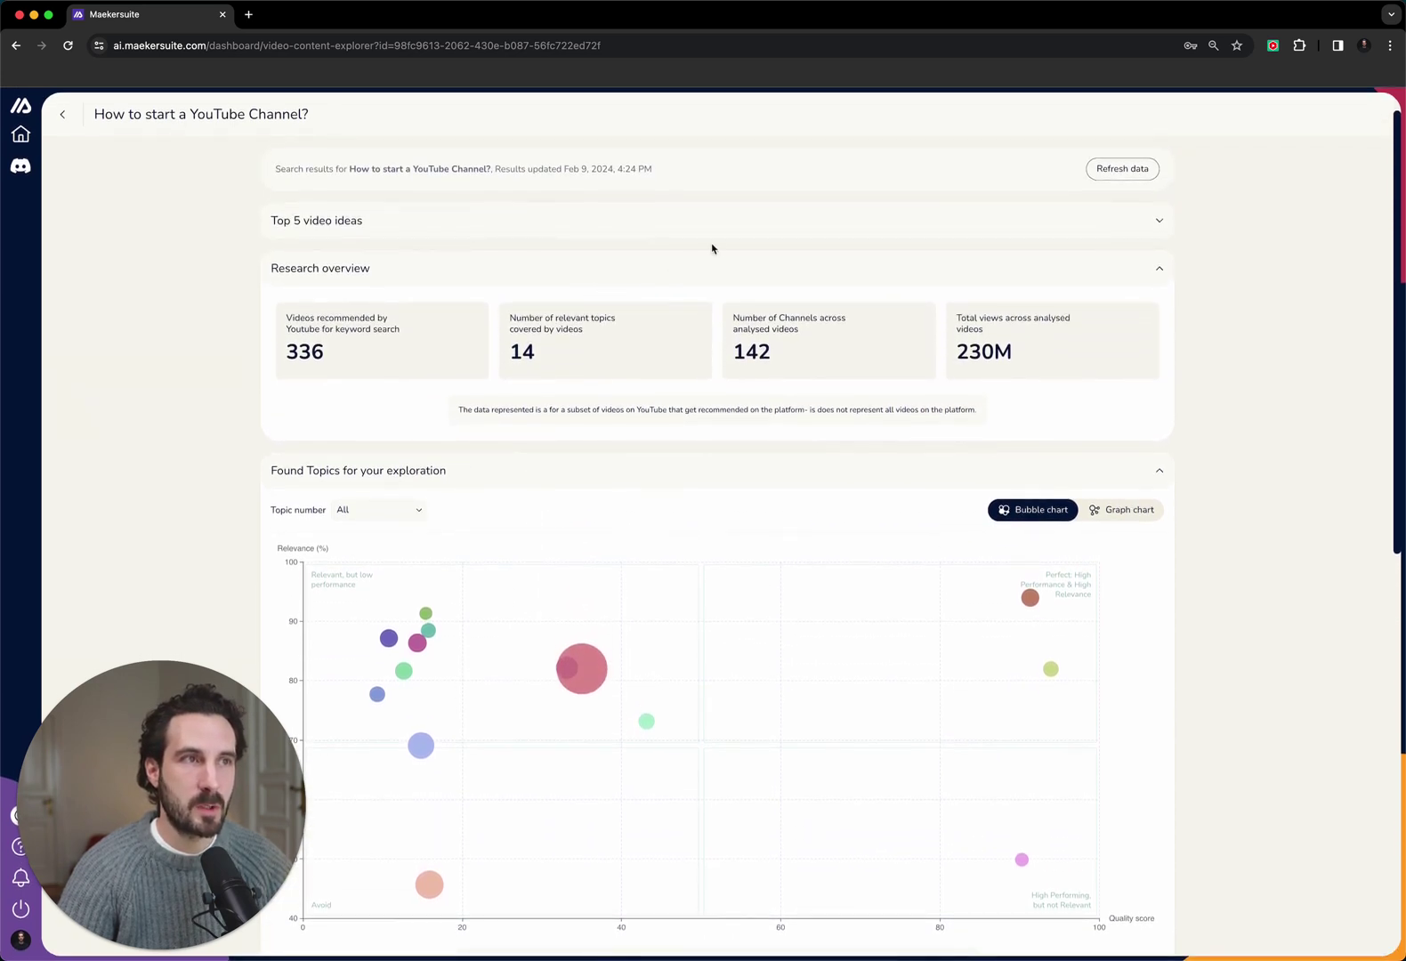
pyautogui.click(735, 224)
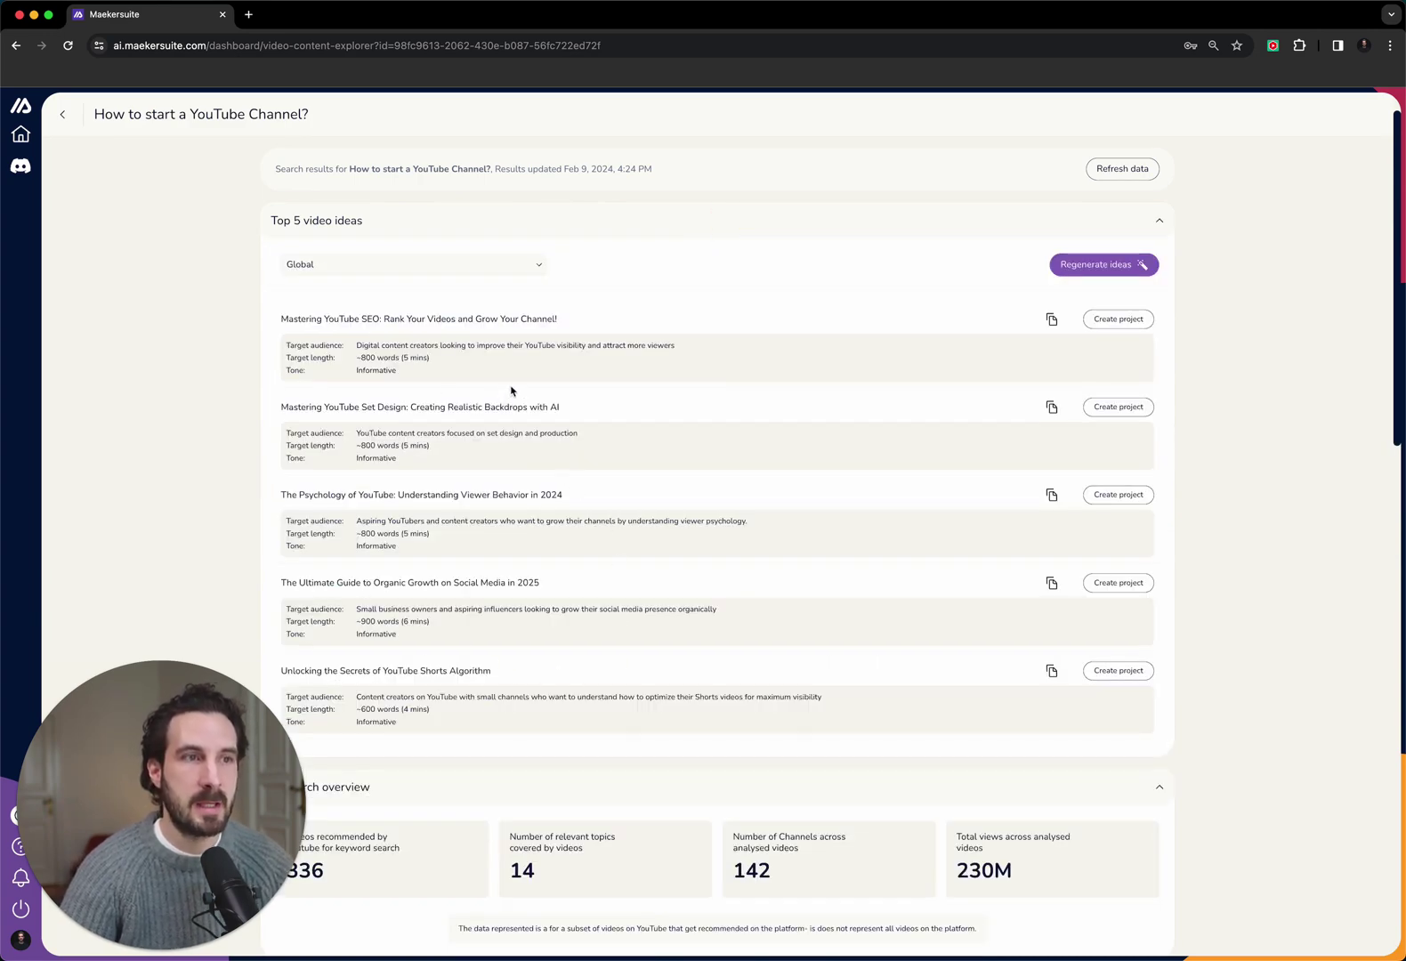
pyautogui.click(507, 269)
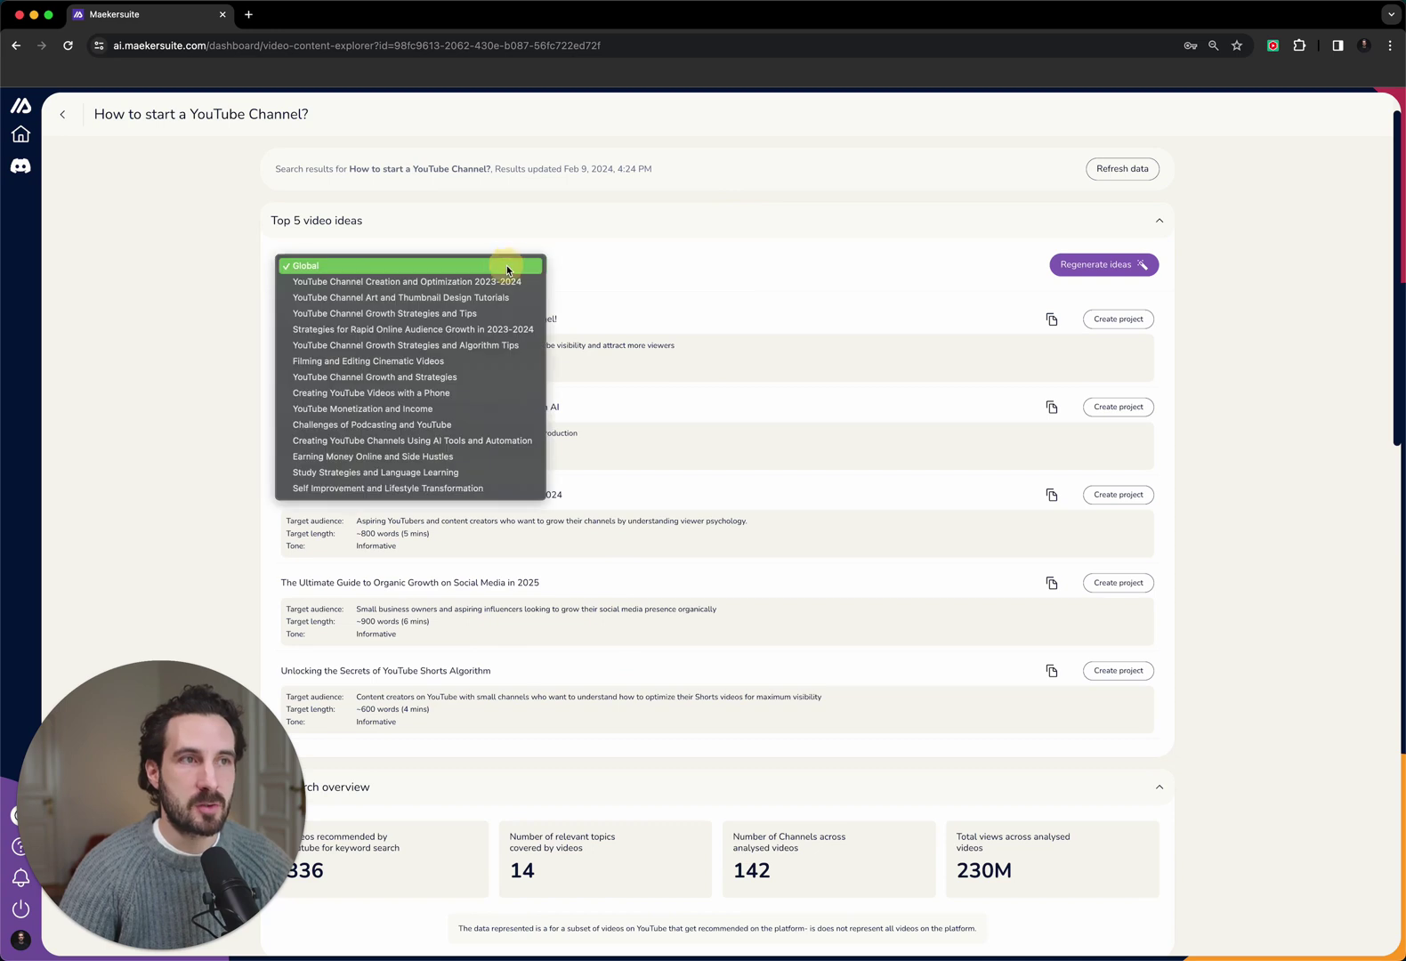
# Base the ideas on 'YouTube Channel Creation and Optimization 2023-2024' and highlight the idea's title and ~800-word length.
pyautogui.click(367, 281)
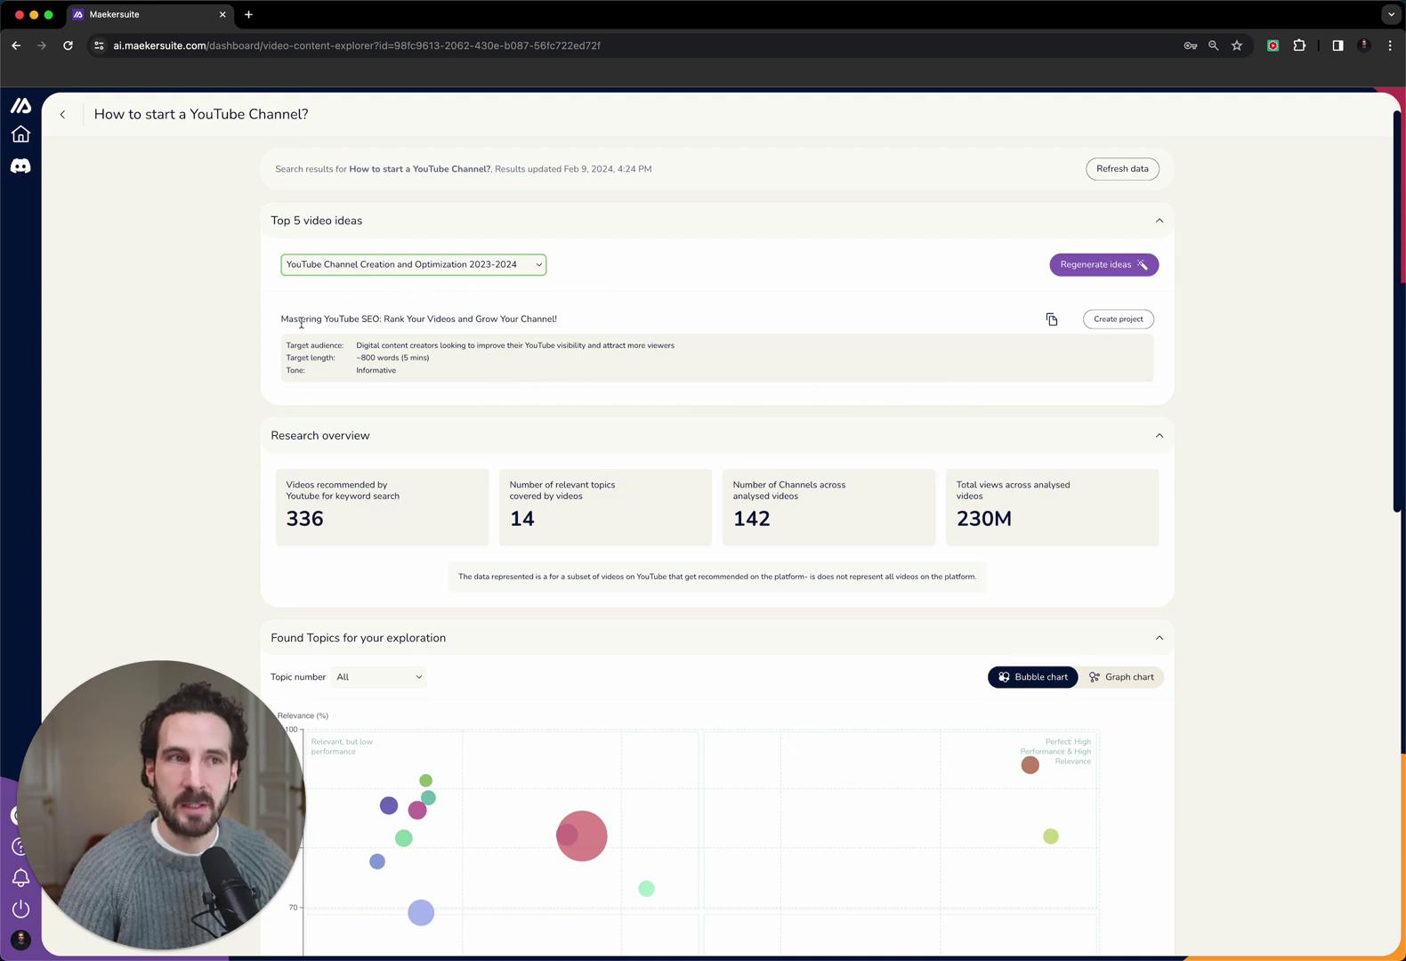
pyautogui.moveTo(280, 321); pyautogui.dragTo(560, 317)
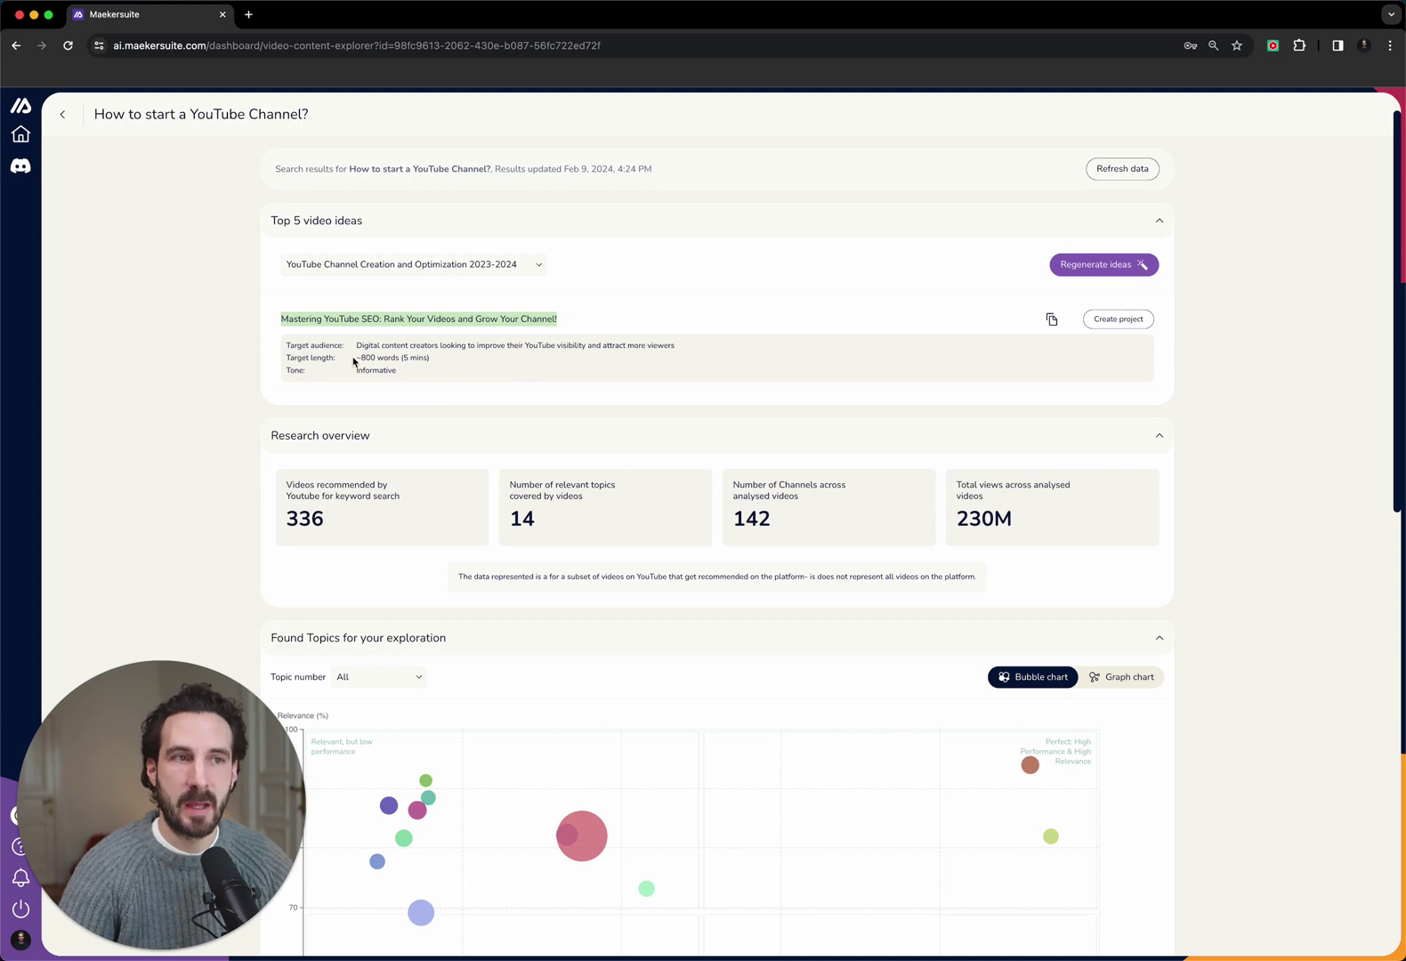
pyautogui.moveTo(353, 360); pyautogui.dragTo(442, 358)
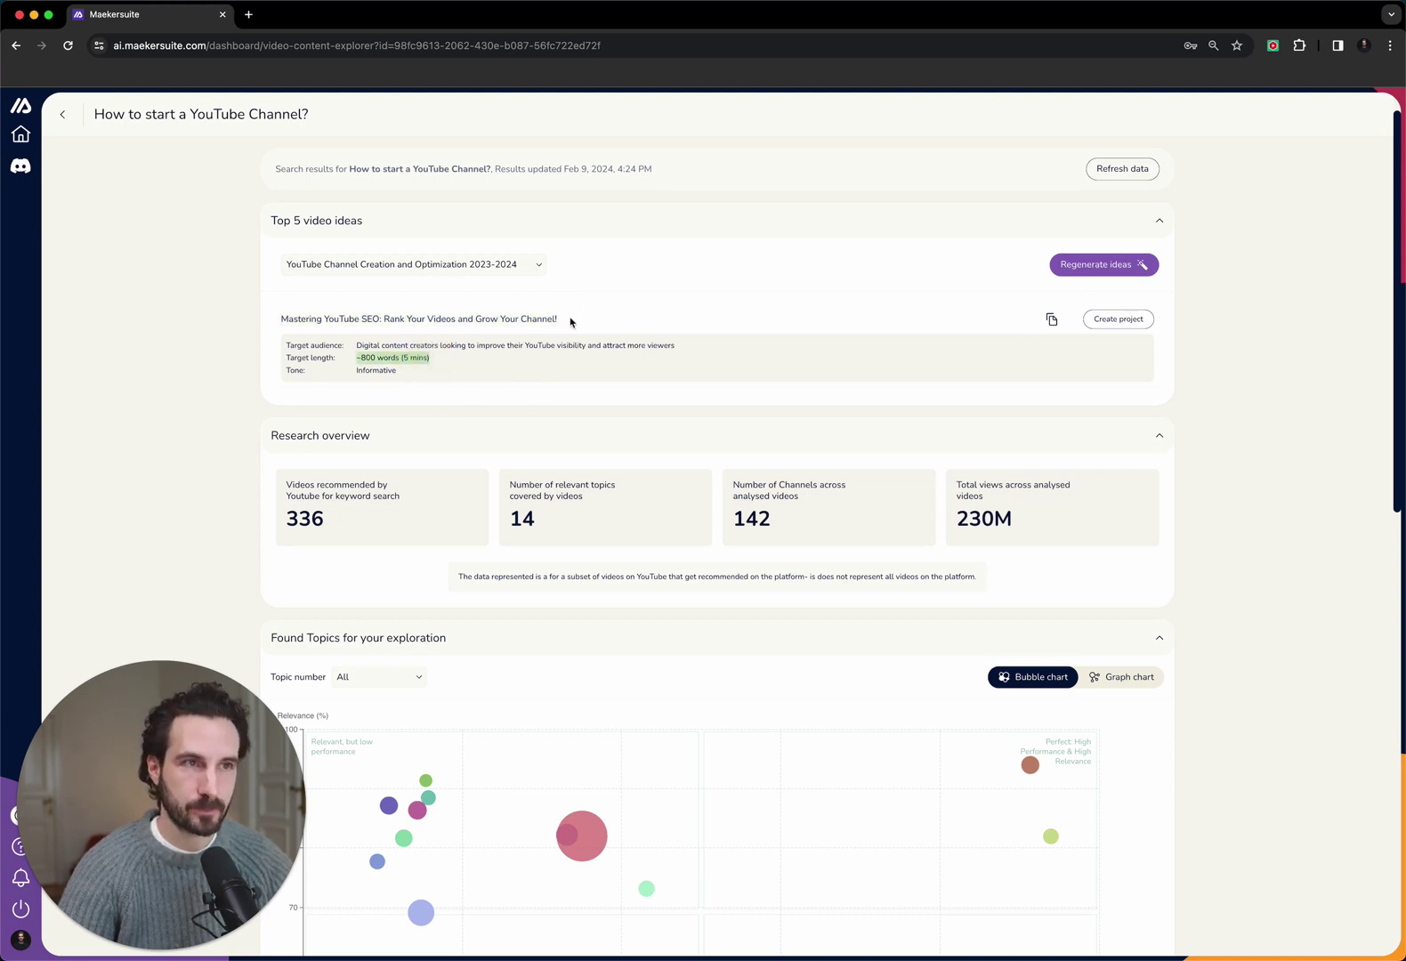
# Regenerate the ideas to get five new videos, led by a ~1400-word 2024 monetization guide.
pyautogui.click(1102, 266)
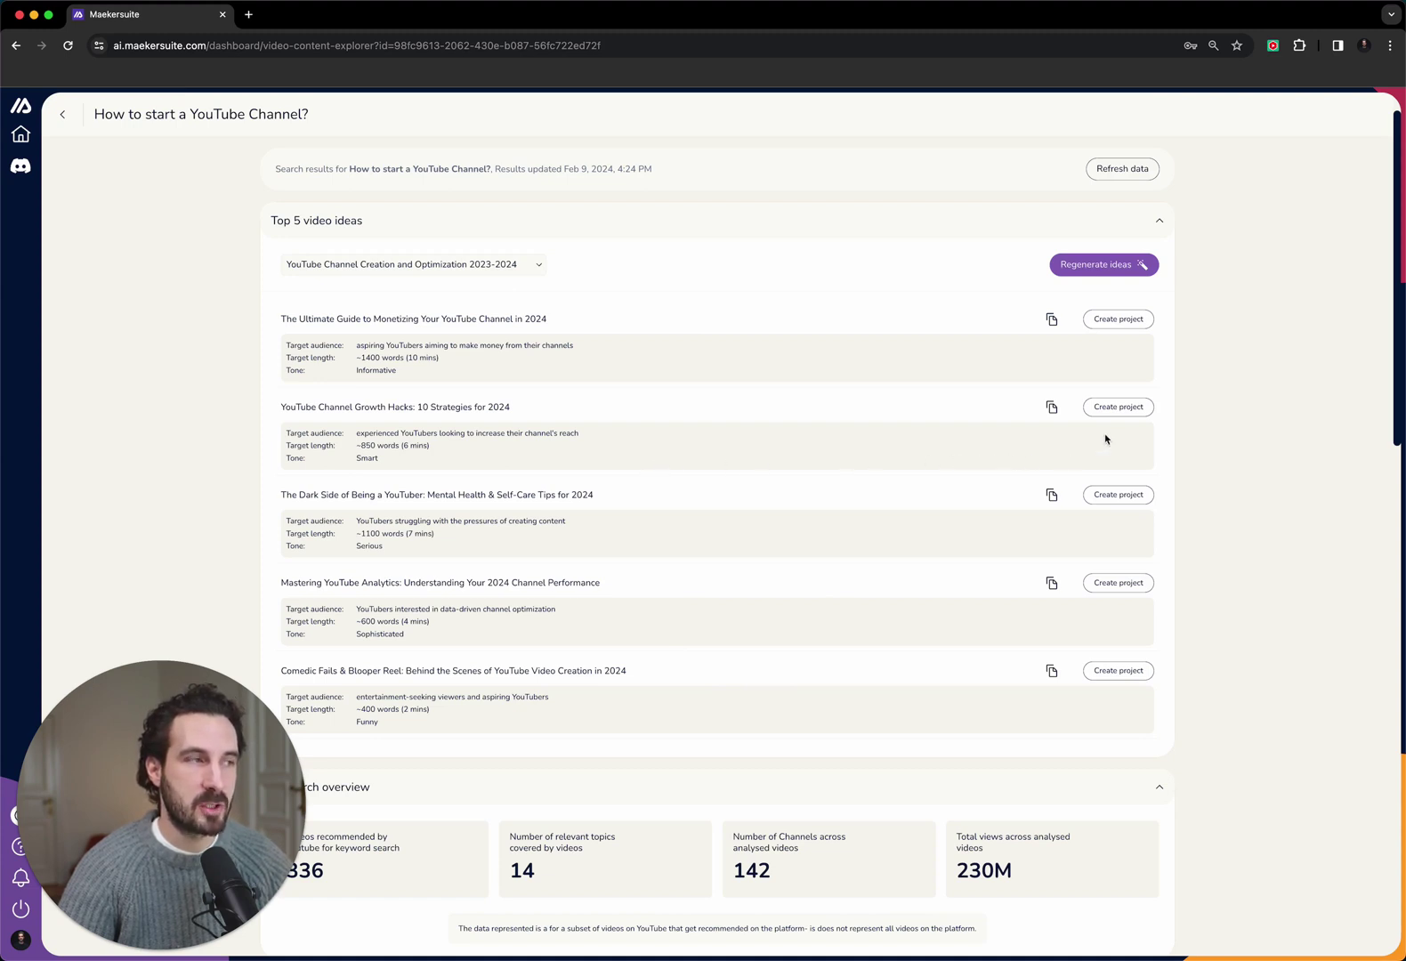
# Create a project from the monetization guide idea, prefilled with its 1400-word length and aspiring-YouTuber audience.
pyautogui.click(1117, 320)
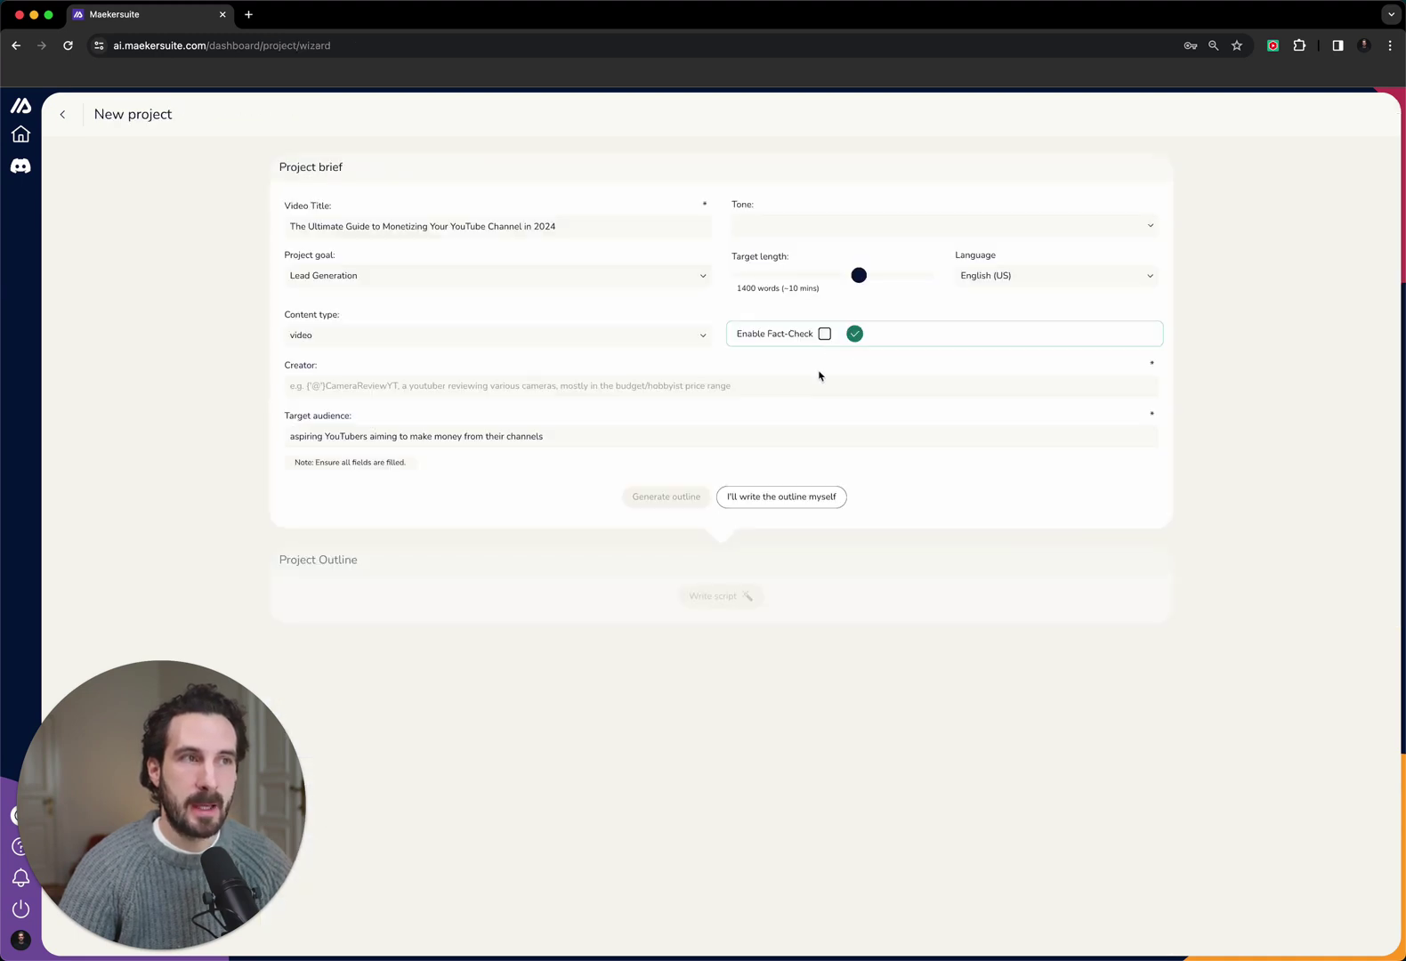